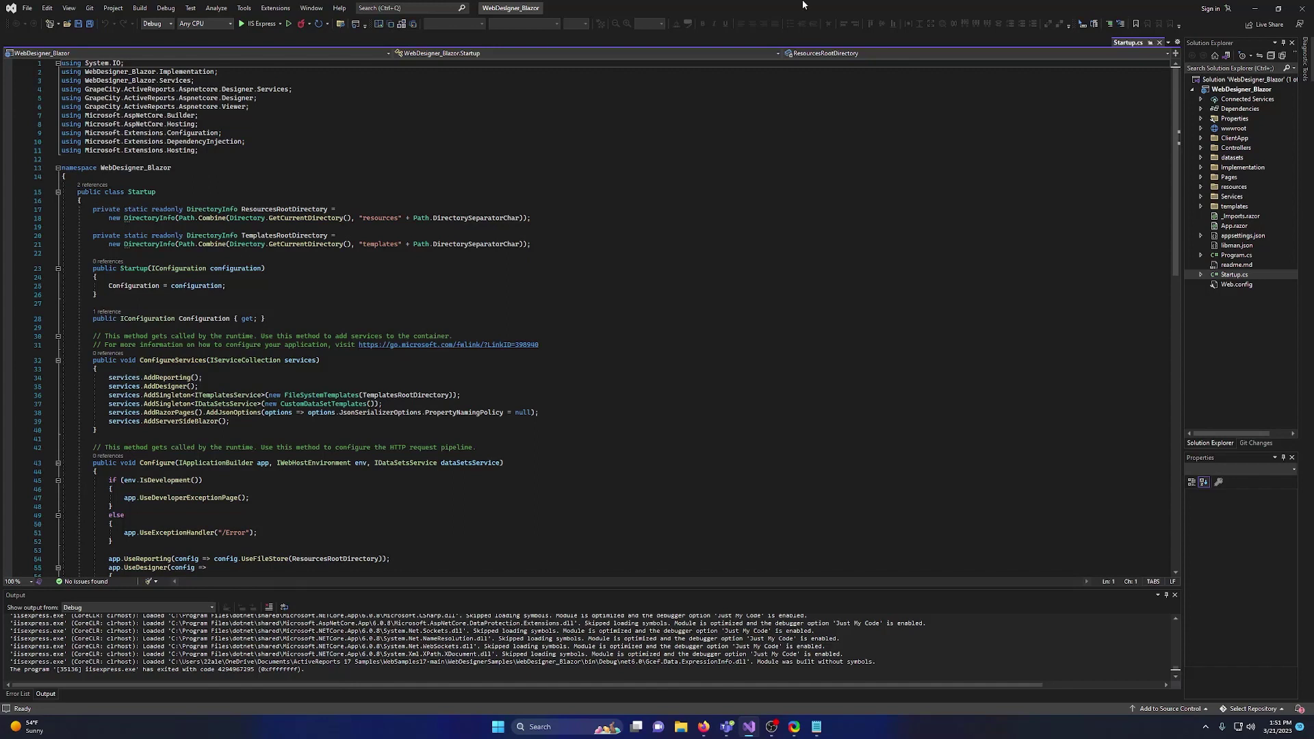
Launch the WebDesigner_Blazor project with IIS Express to open a blank report
{"action": "left_click", "coordinate": [243, 24]}
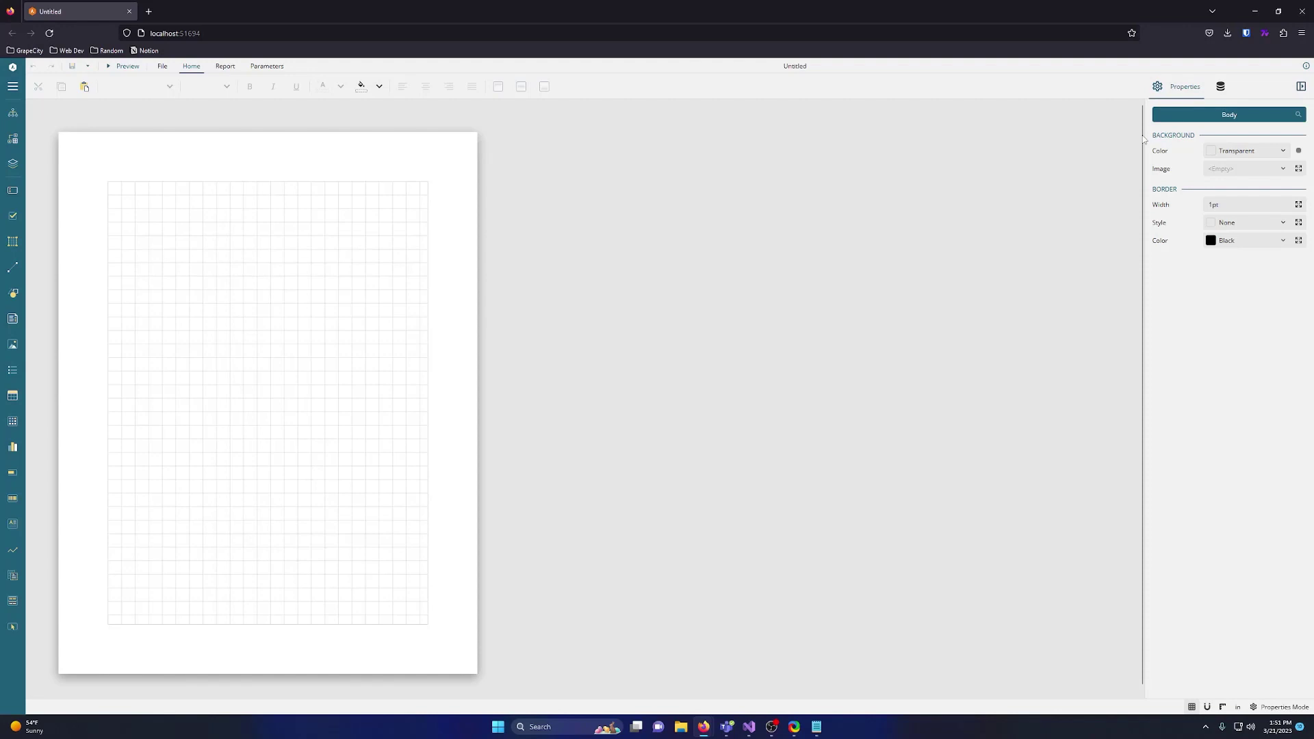
Add the NorthwindProducts JSON data source with embedded data and schema
{"action": "left_click", "coordinate": [1220, 87]}
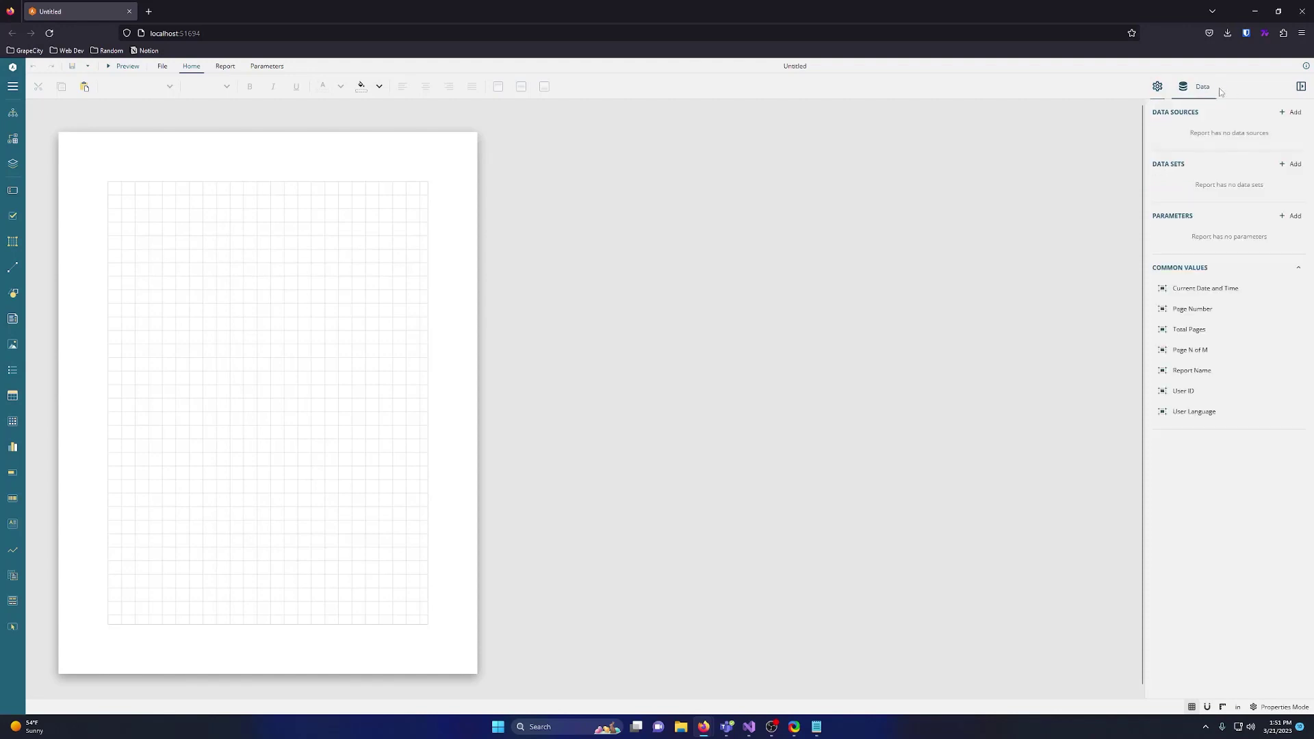
{"action": "left_click", "coordinate": [1291, 111]}
{"action": "left_click", "coordinate": [782, 336]}
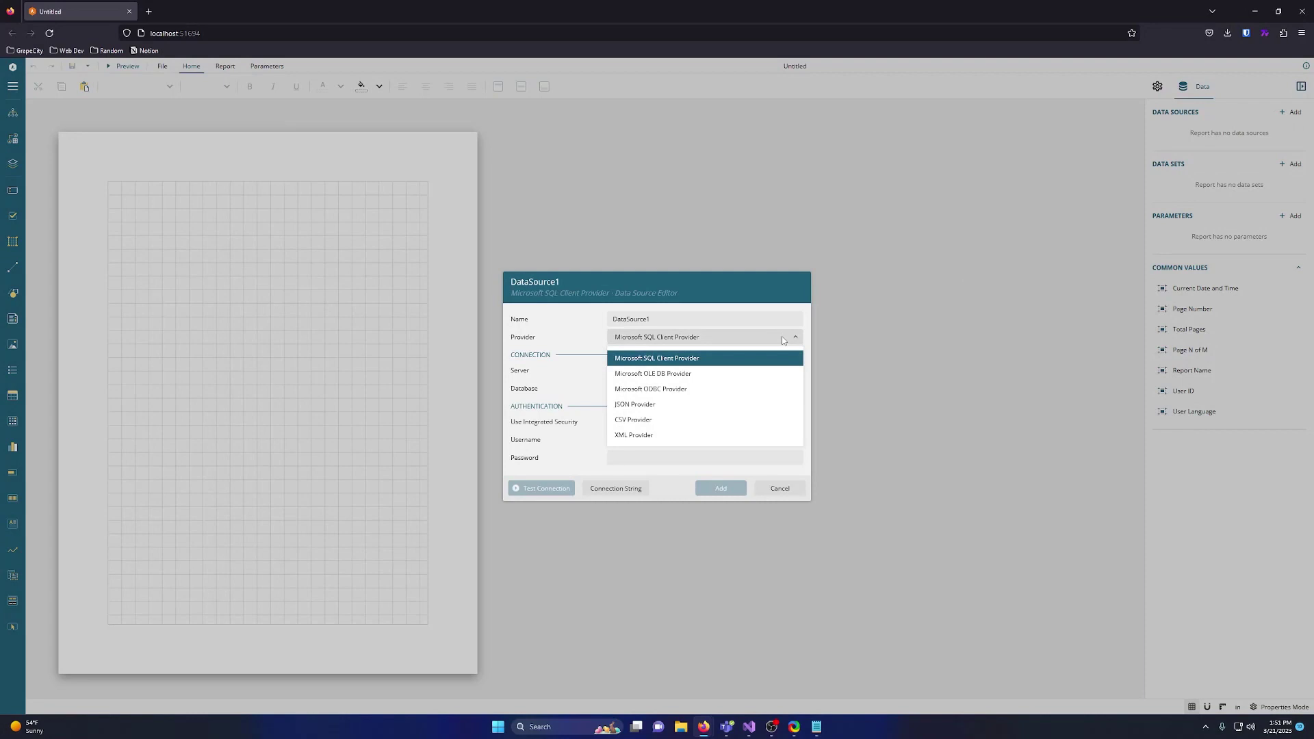
{"action": "left_click", "coordinate": [663, 406]}
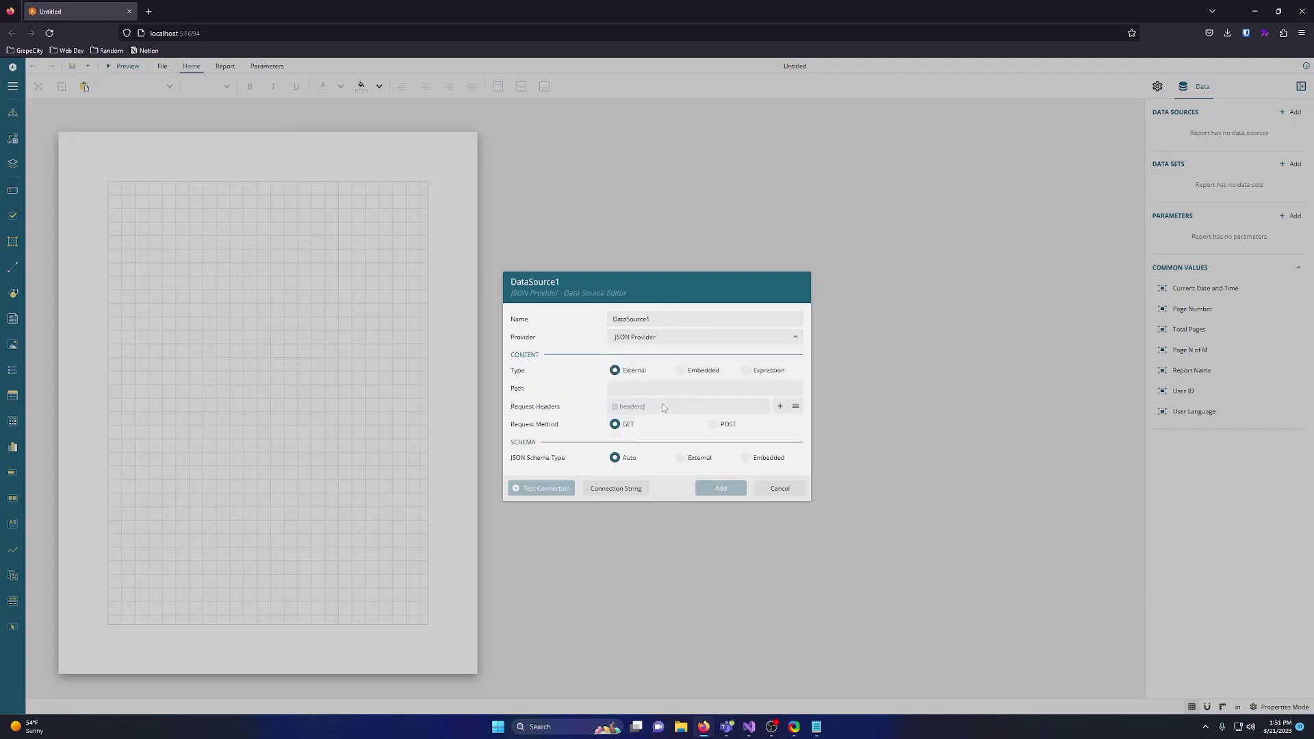
{"action": "left_click", "coordinate": [680, 370]}
{"action": "key", "text": "ctrl+v"}
{"action": "left_click", "coordinate": [745, 514]}
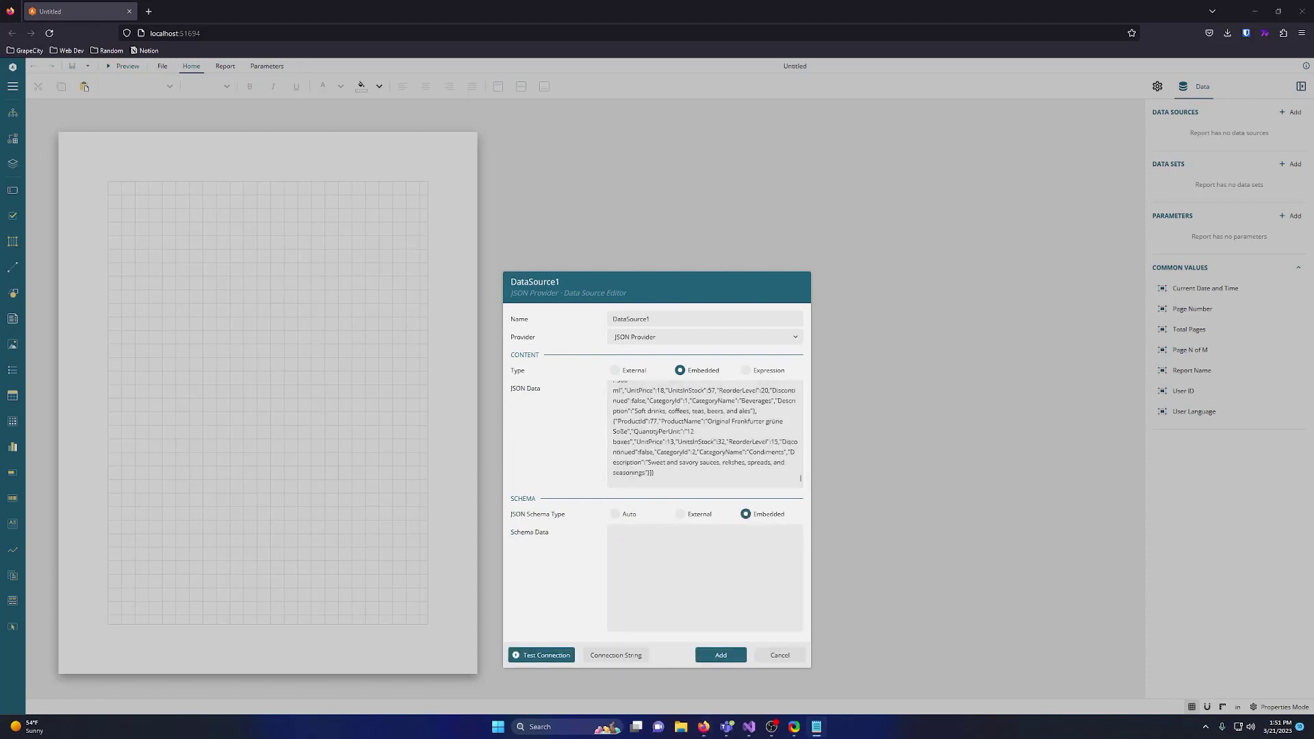
{"action": "left_click", "coordinate": [704, 575]}
{"action": "key", "text": "ctrl+v"}
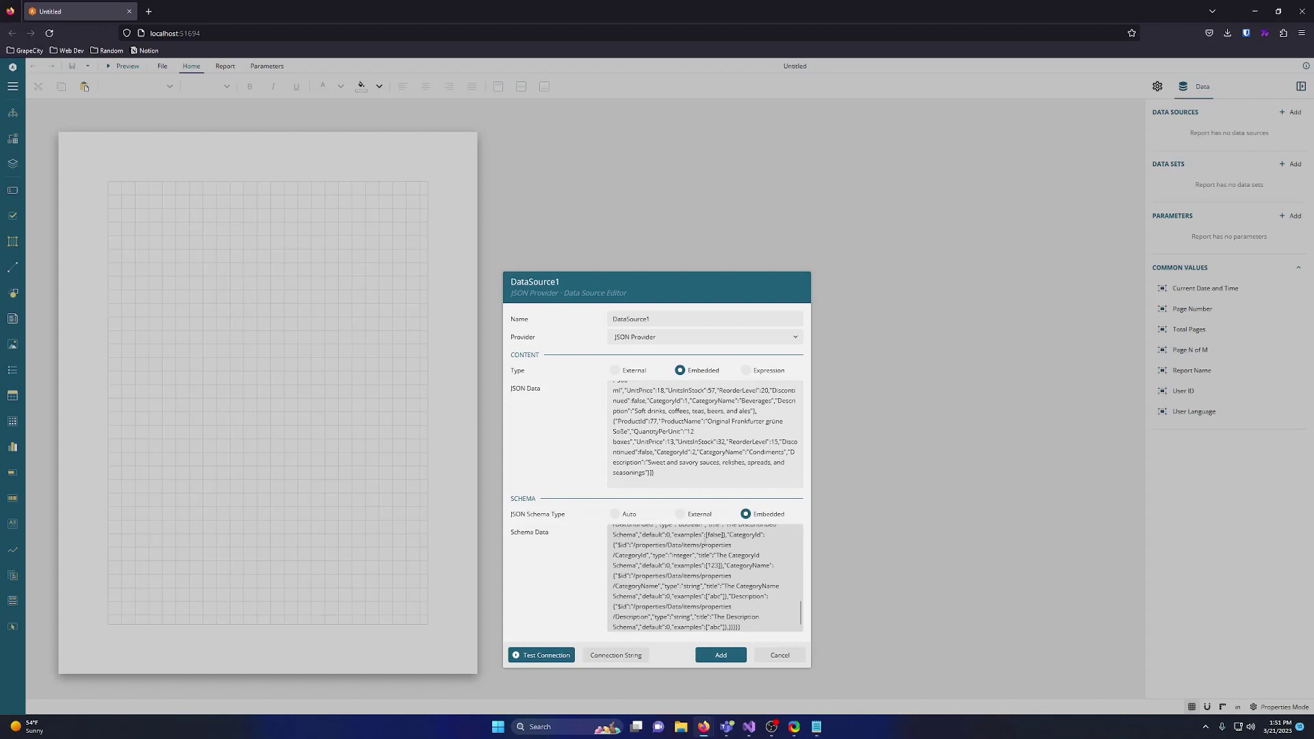
{"action": "left_click", "coordinate": [720, 654]}
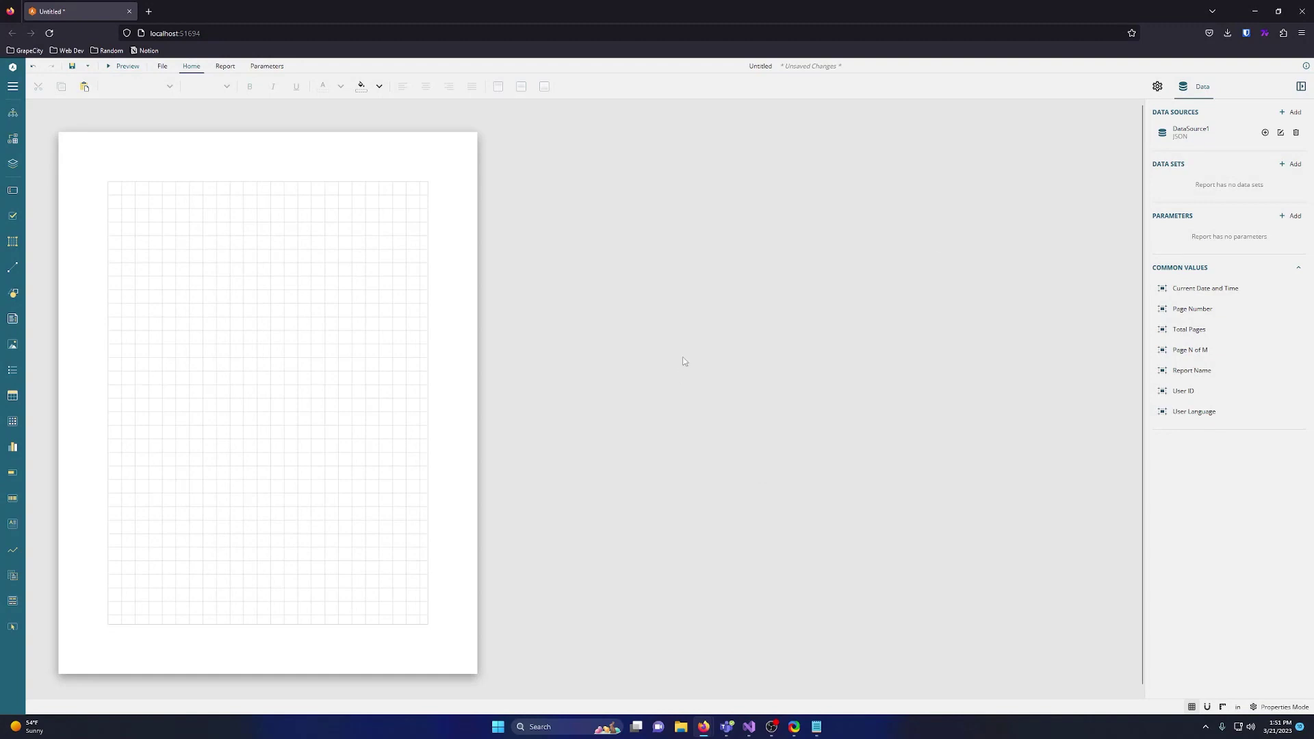
Add the Products data set to the report
{"action": "left_click", "coordinate": [1291, 165]}
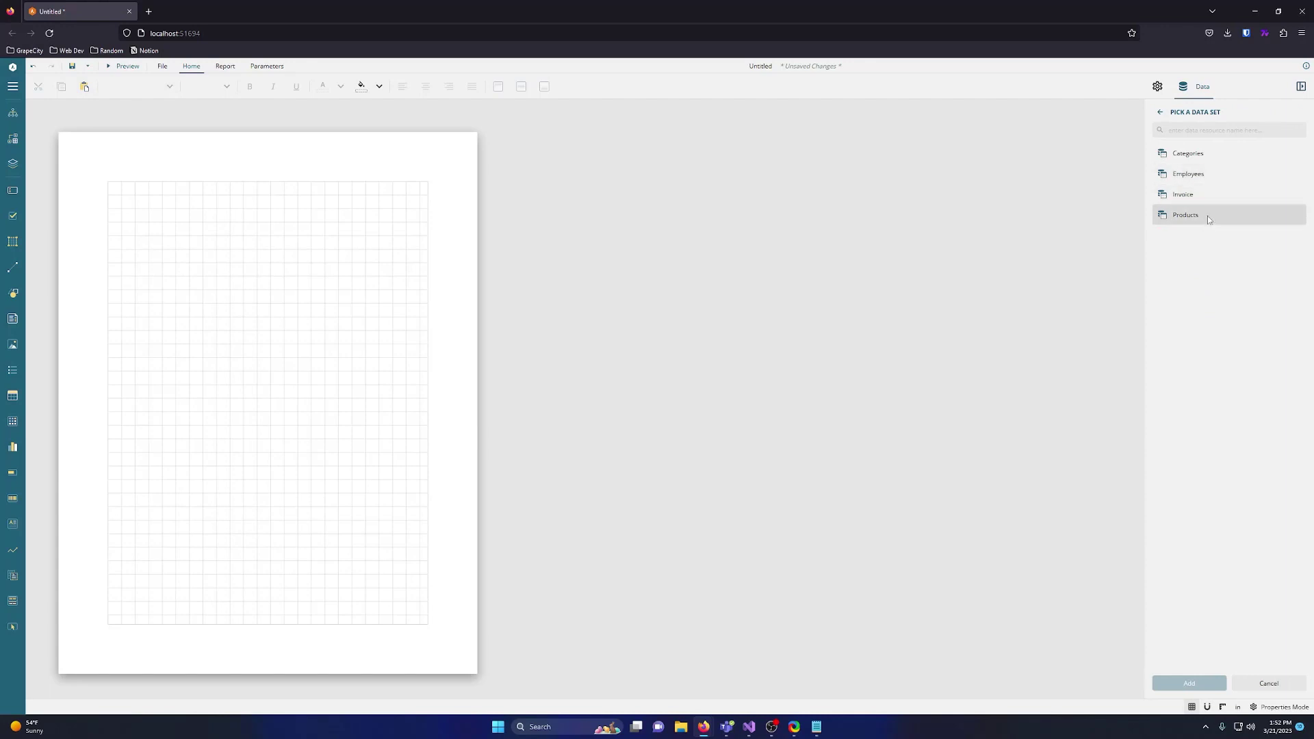
{"action": "left_click", "coordinate": [1207, 216]}
{"action": "left_click", "coordinate": [1189, 683]}
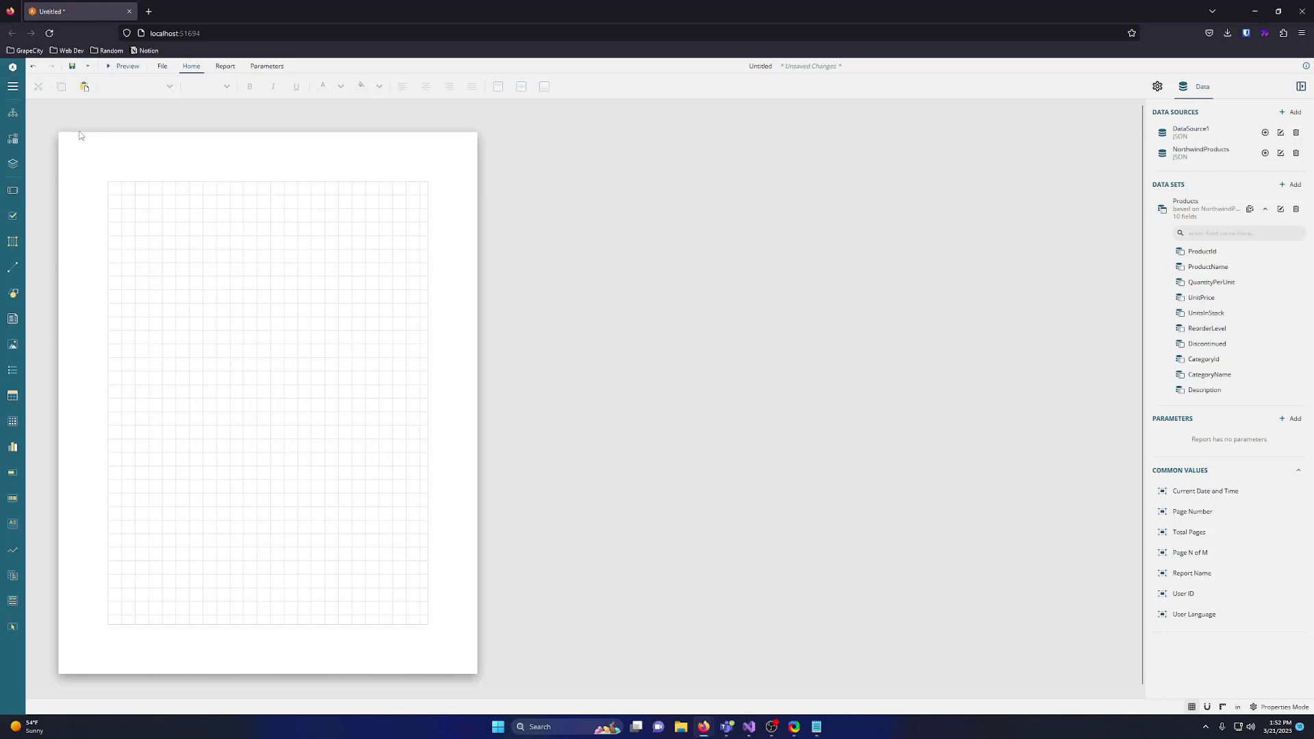
Place and widen a table, then bind ProductName and UnitsInStock to its columns
{"action": "left_click", "coordinate": [13, 86]}
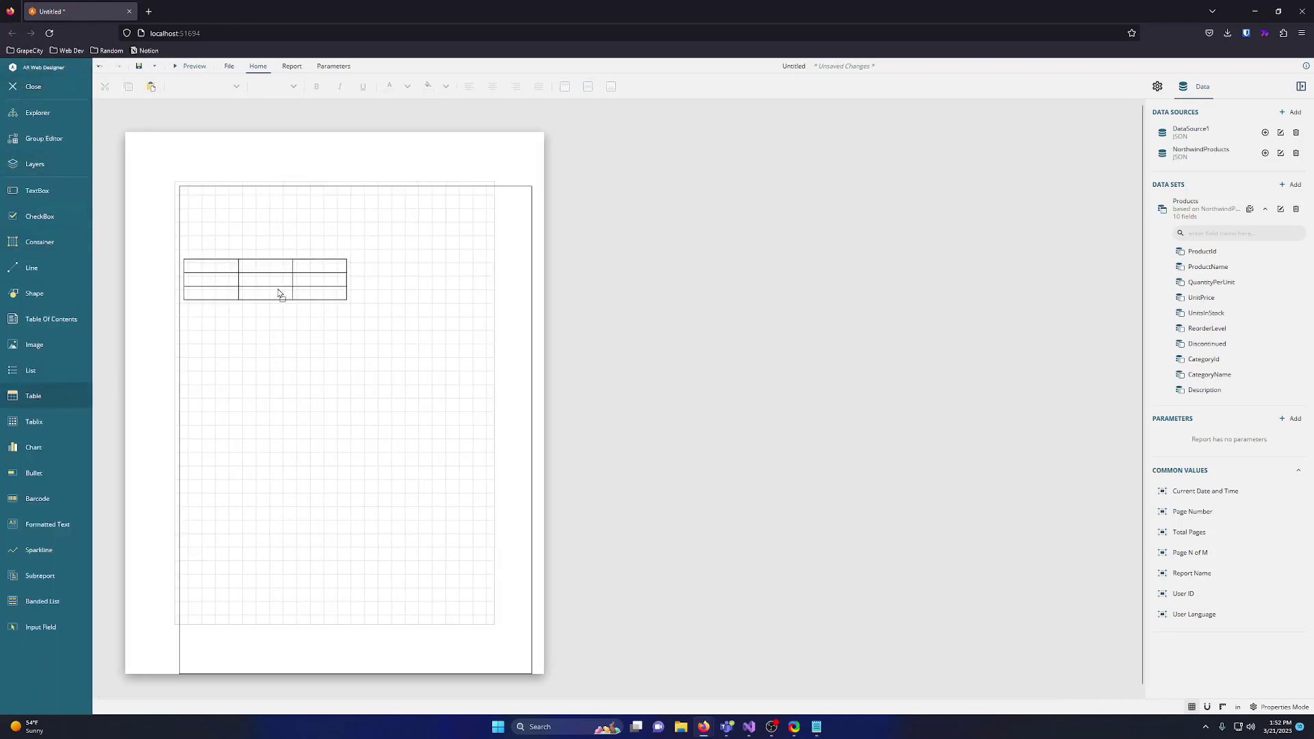
{"action": "left_click_drag", "start_coordinate": [39, 403], "coordinate": [298, 298]}
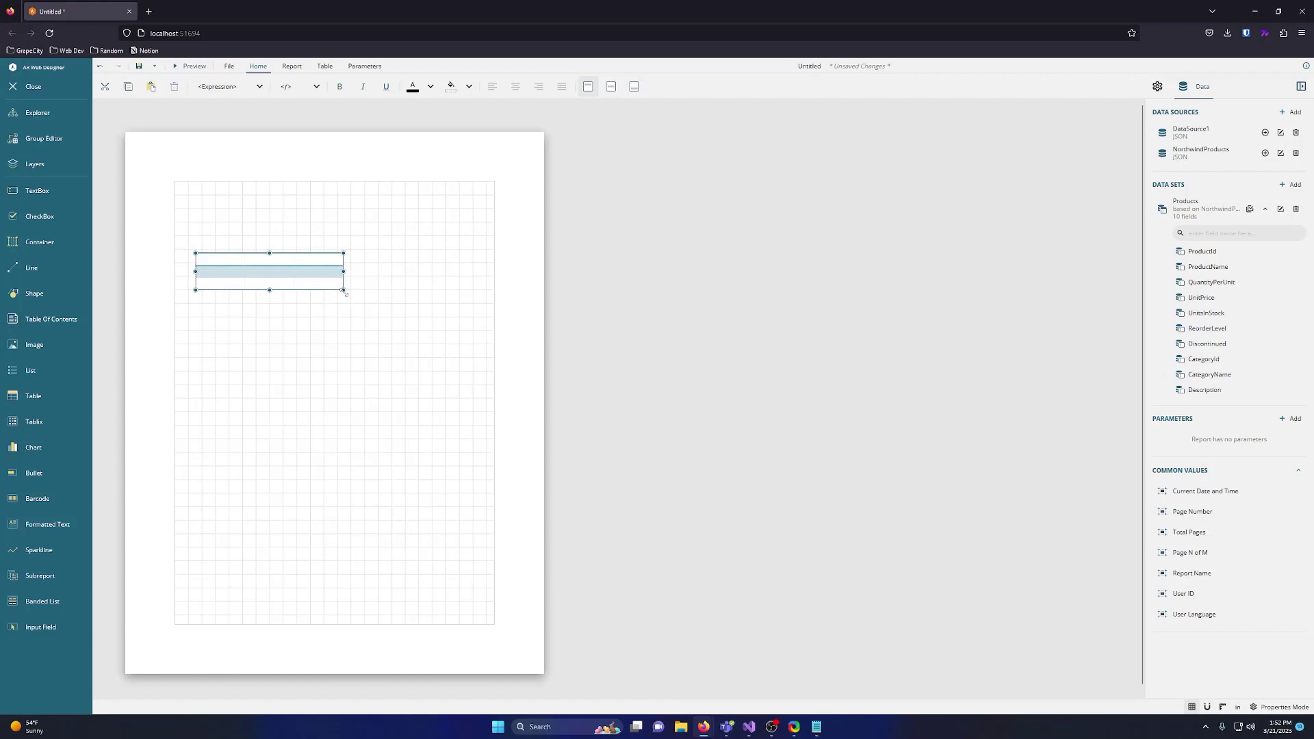
{"action": "mouse_move", "coordinate": [345, 290]}
{"action": "left_mouse_down"}
{"action": "mouse_move", "coordinate": [401, 311]}
{"action": "mouse_move", "coordinate": [375, 289]}
{"action": "left_mouse_up"}
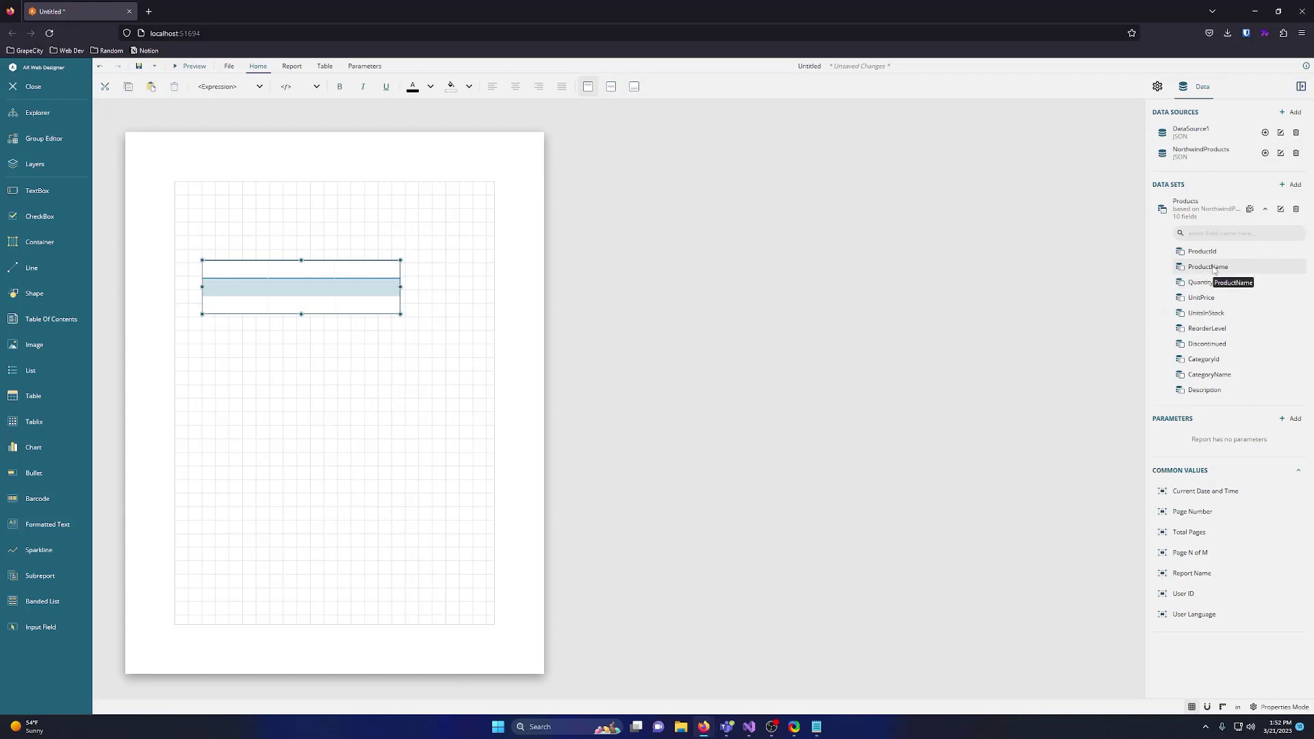
{"action": "left_click_drag", "start_coordinate": [1208, 266], "coordinate": [240, 292]}
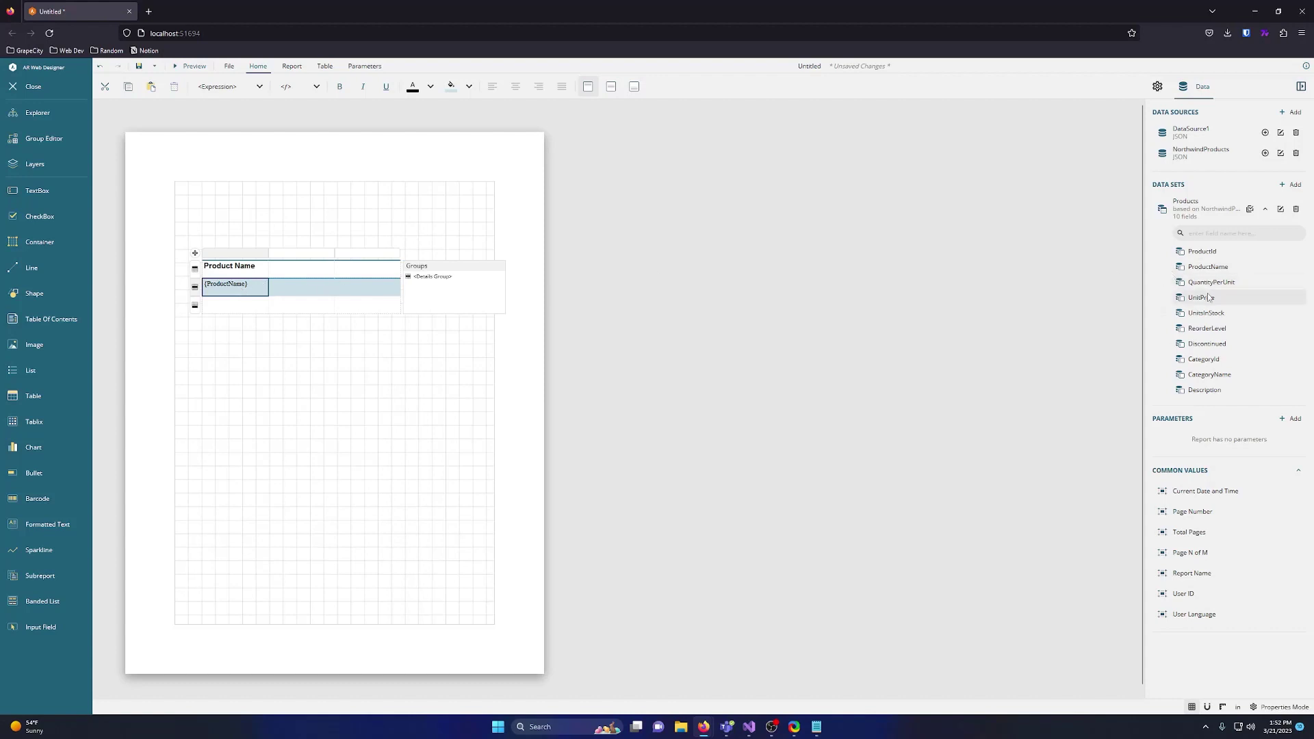
{"action": "left_click_drag", "start_coordinate": [1206, 312], "coordinate": [305, 298]}
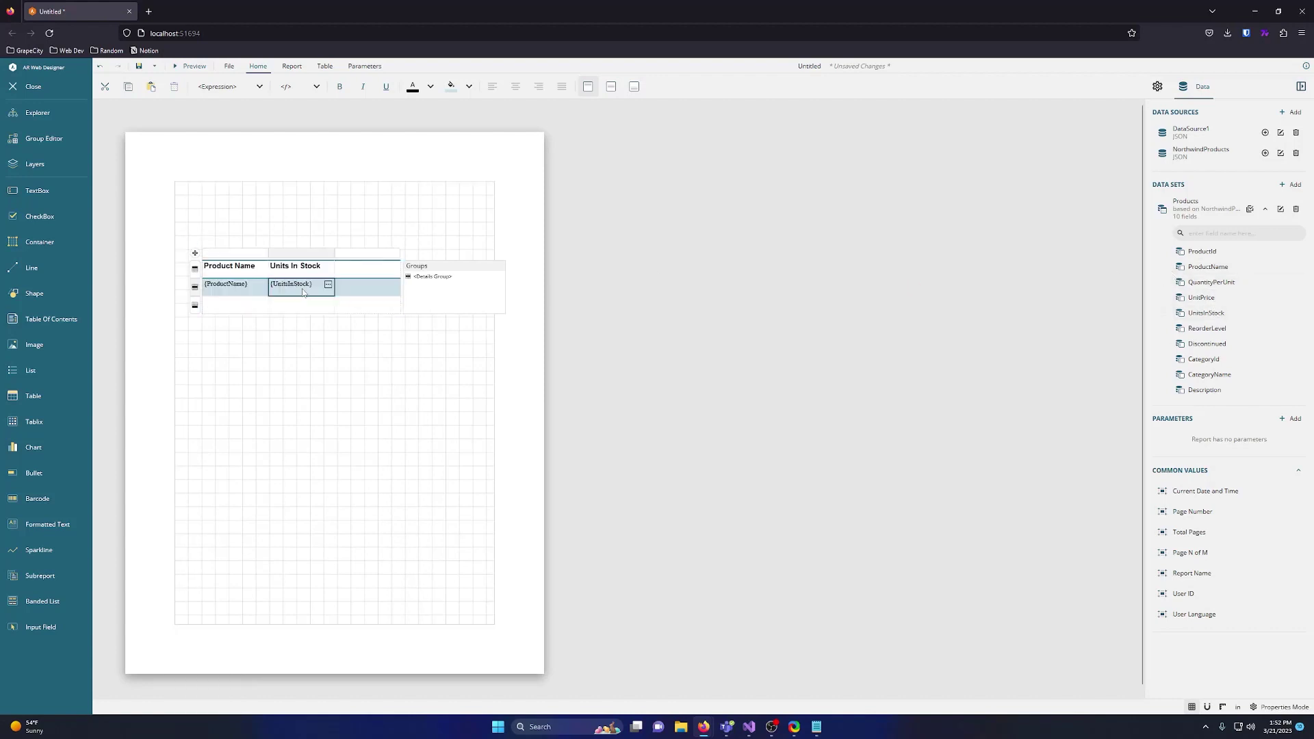
{"action": "left_click", "coordinate": [234, 139]}
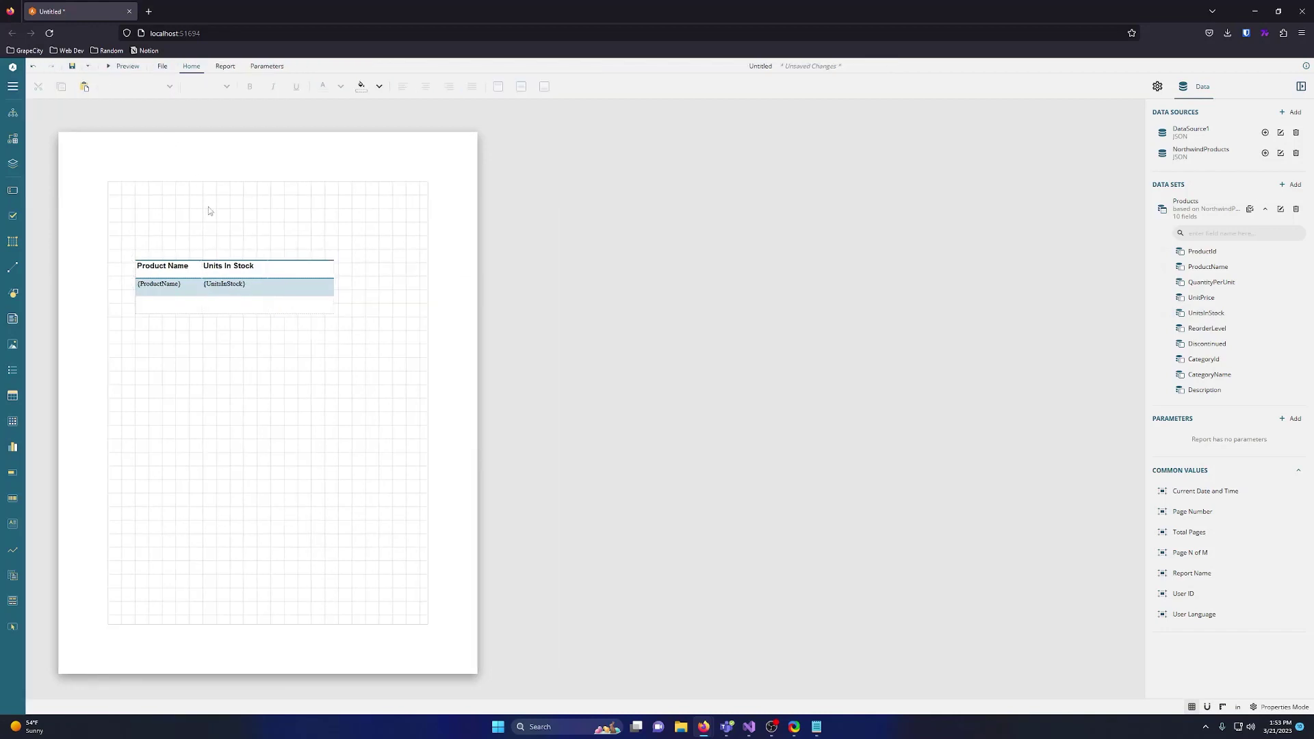
{"action": "left_click", "coordinate": [126, 65]}
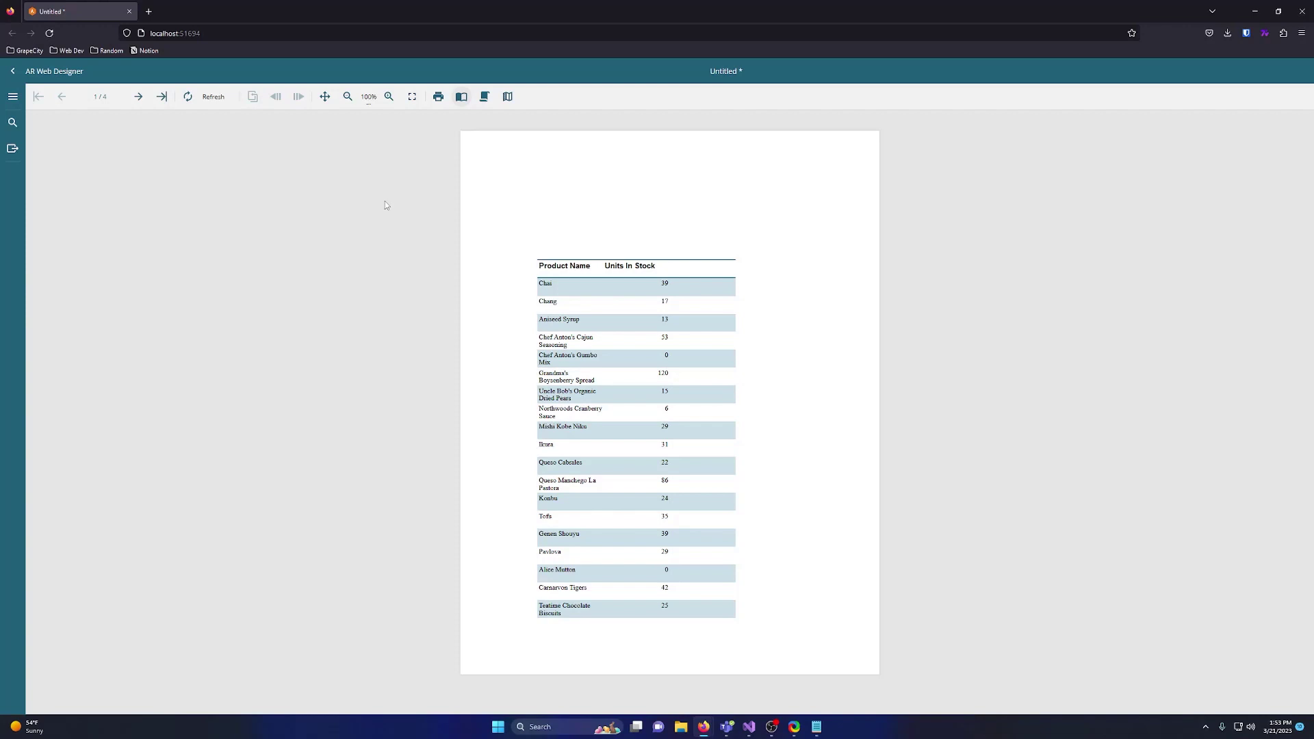
{"action": "left_click", "coordinate": [137, 97]}
{"action": "left_click", "coordinate": [138, 96]}
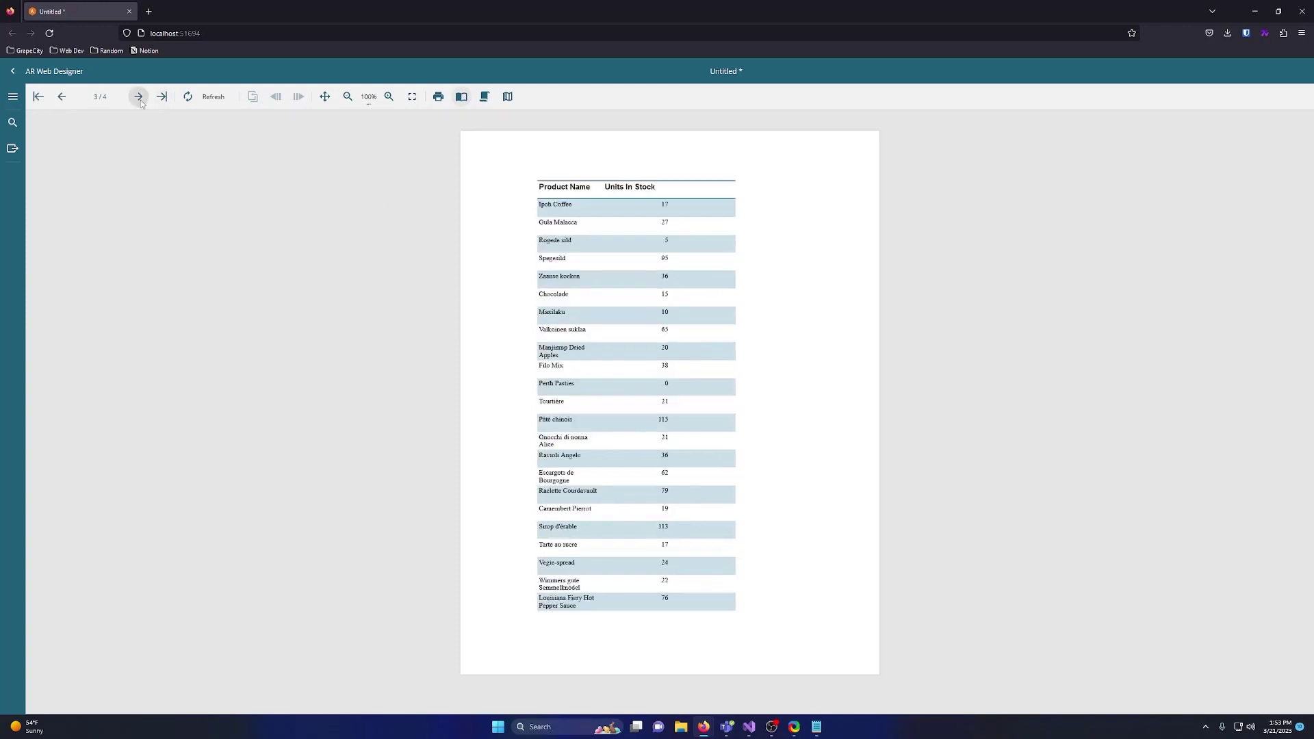
{"action": "left_click", "coordinate": [137, 96]}
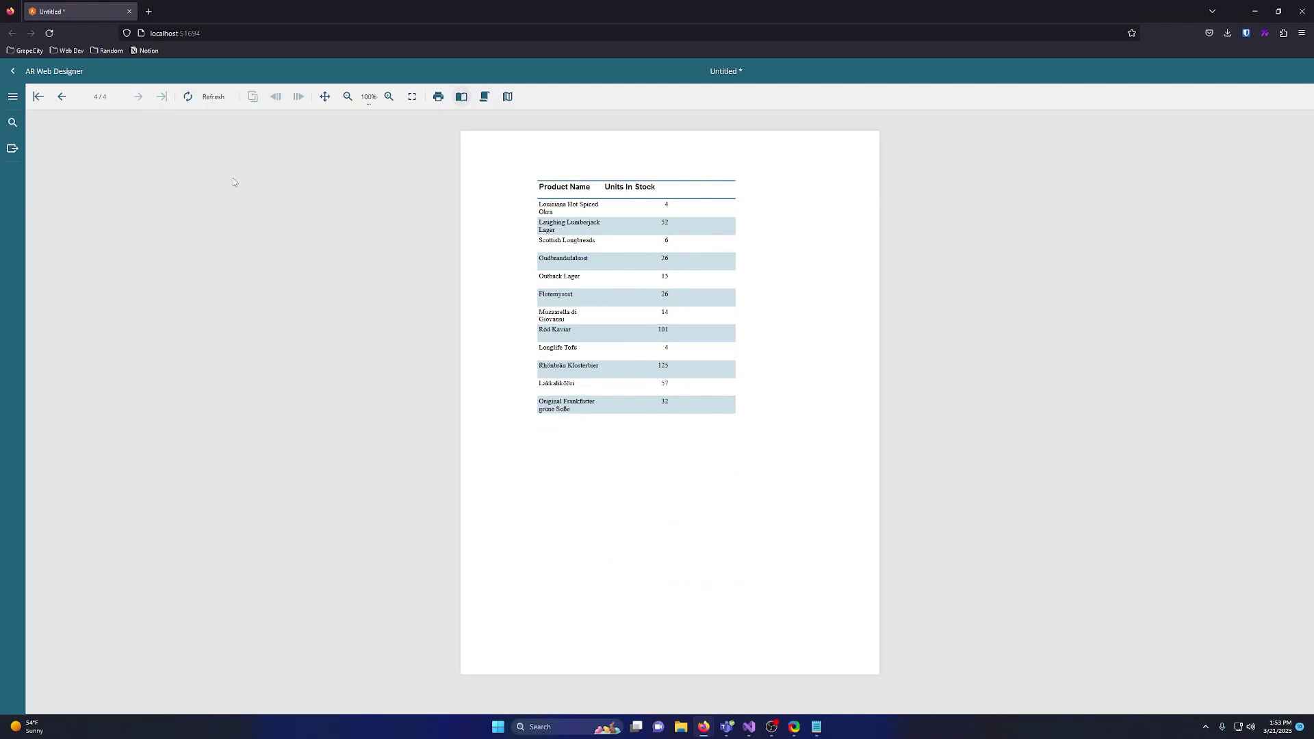
{"action": "left_click", "coordinate": [15, 71]}
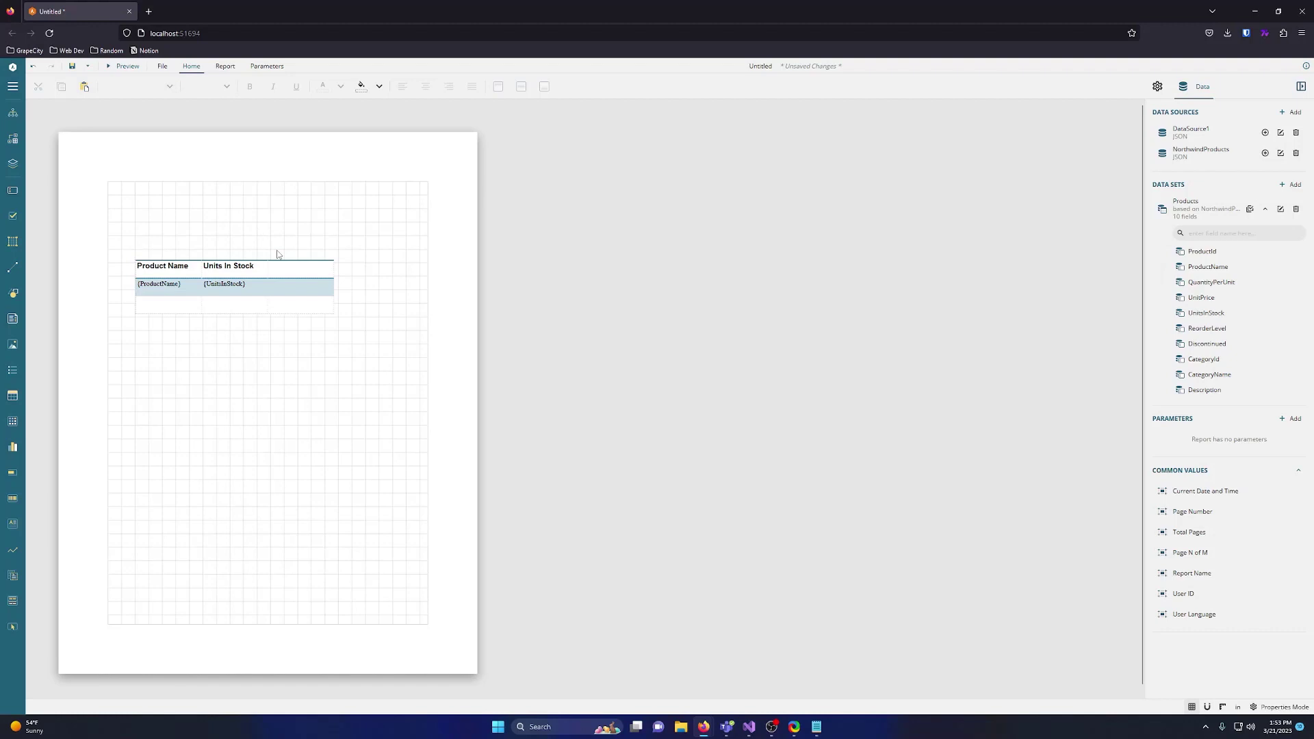
Add a {UnitsInStock} sort expression to the product table
{"action": "left_click", "coordinate": [277, 254]}
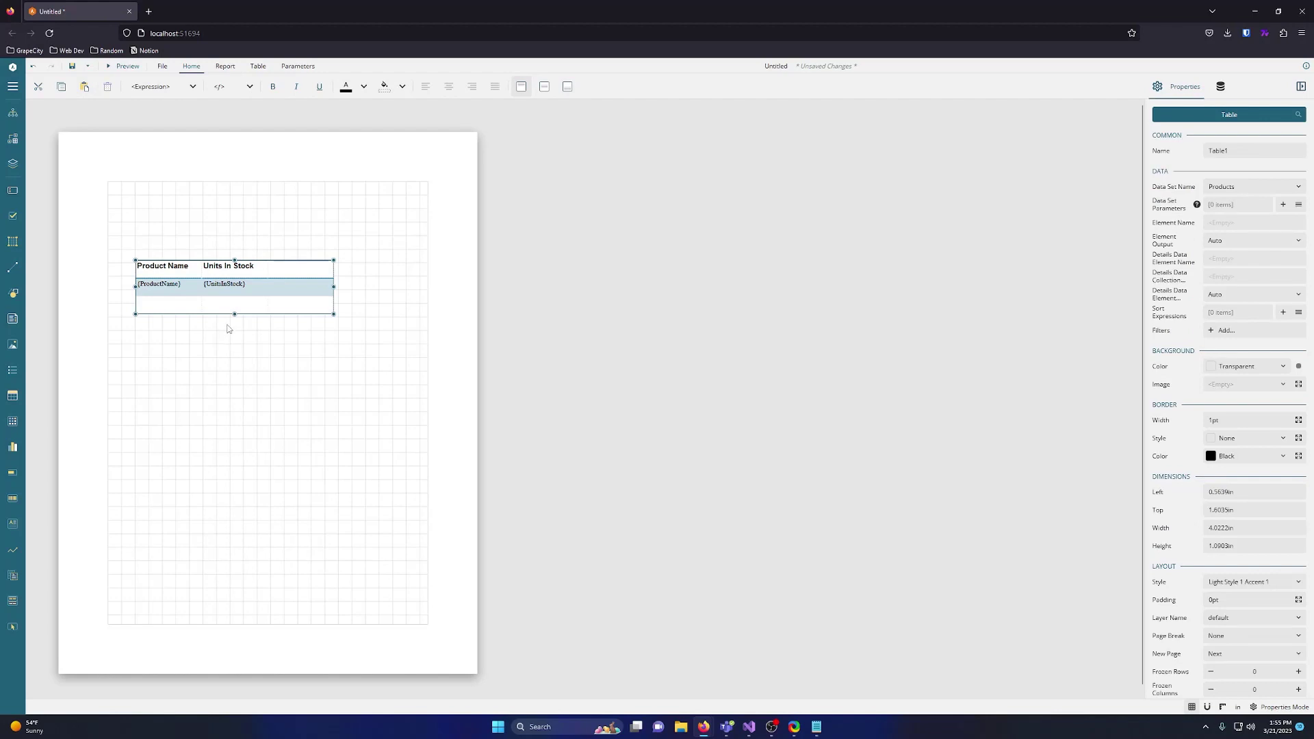
{"action": "left_click", "coordinate": [309, 336]}
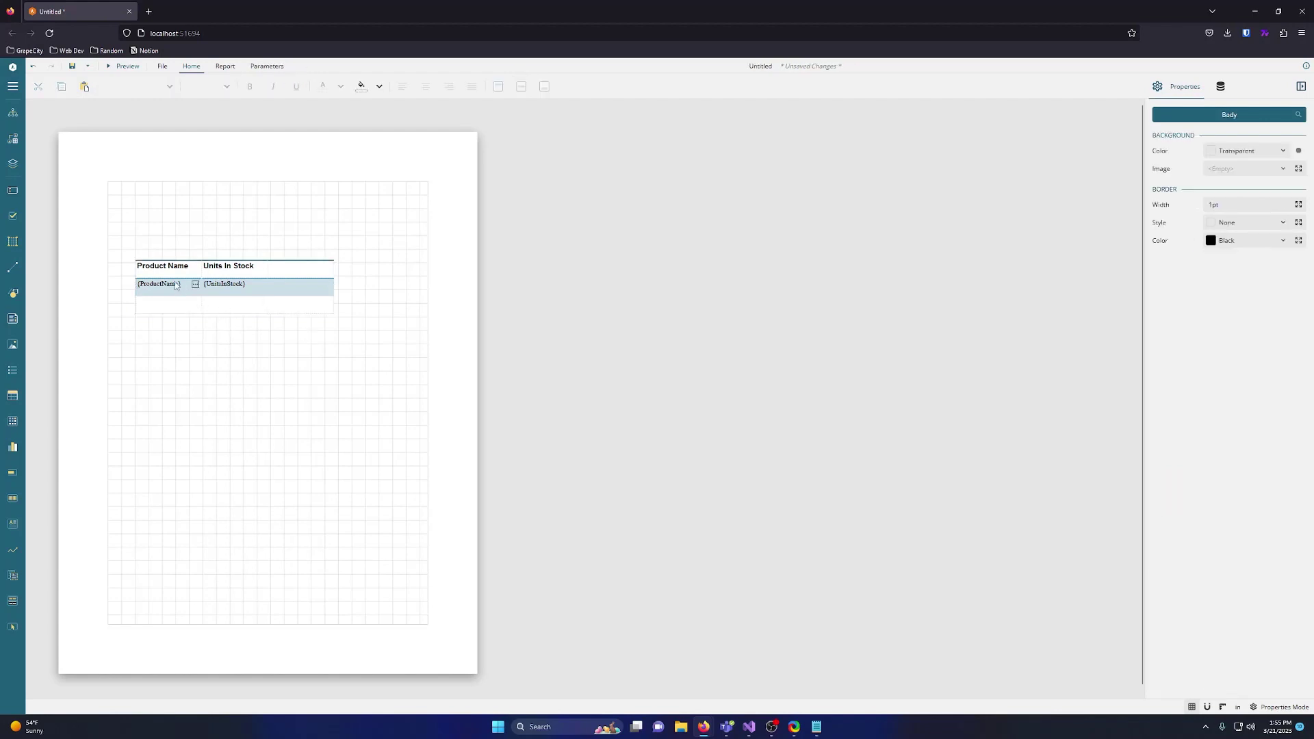
{"action": "left_click", "coordinate": [151, 270]}
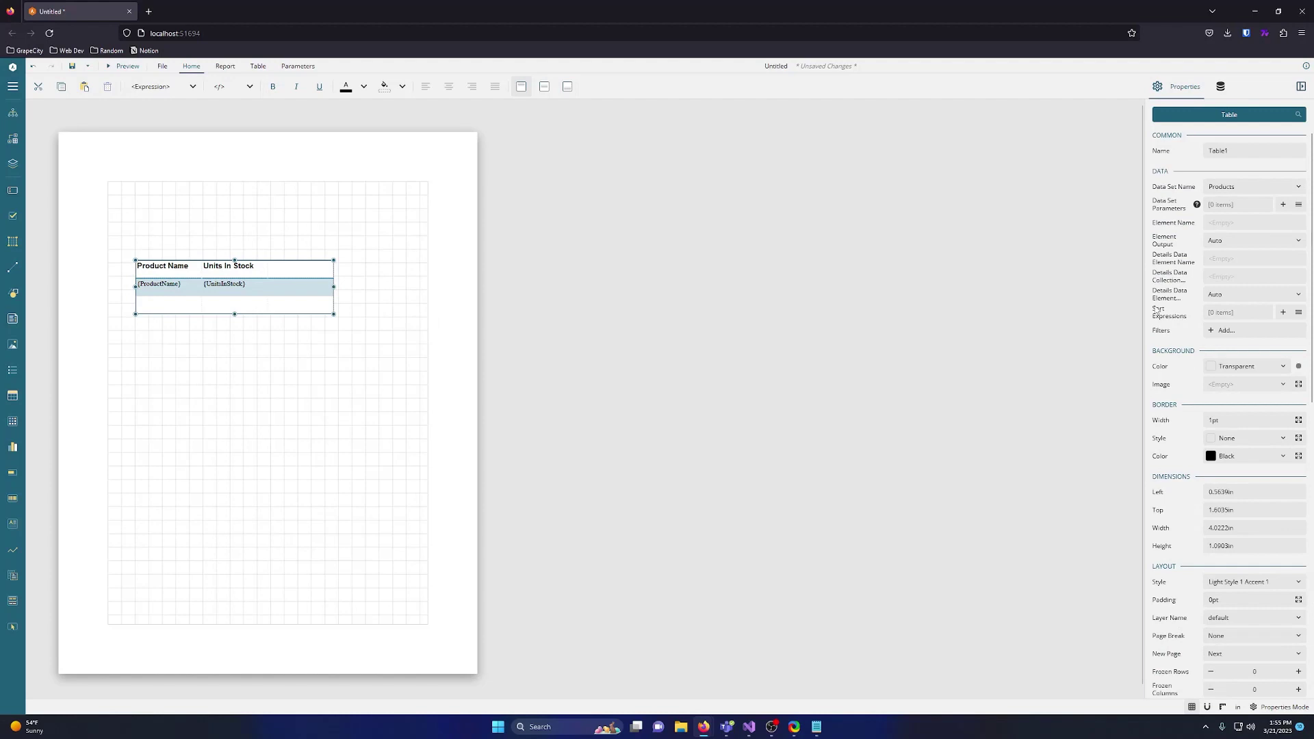
{"action": "mouse_move", "coordinate": [1310, 321]}
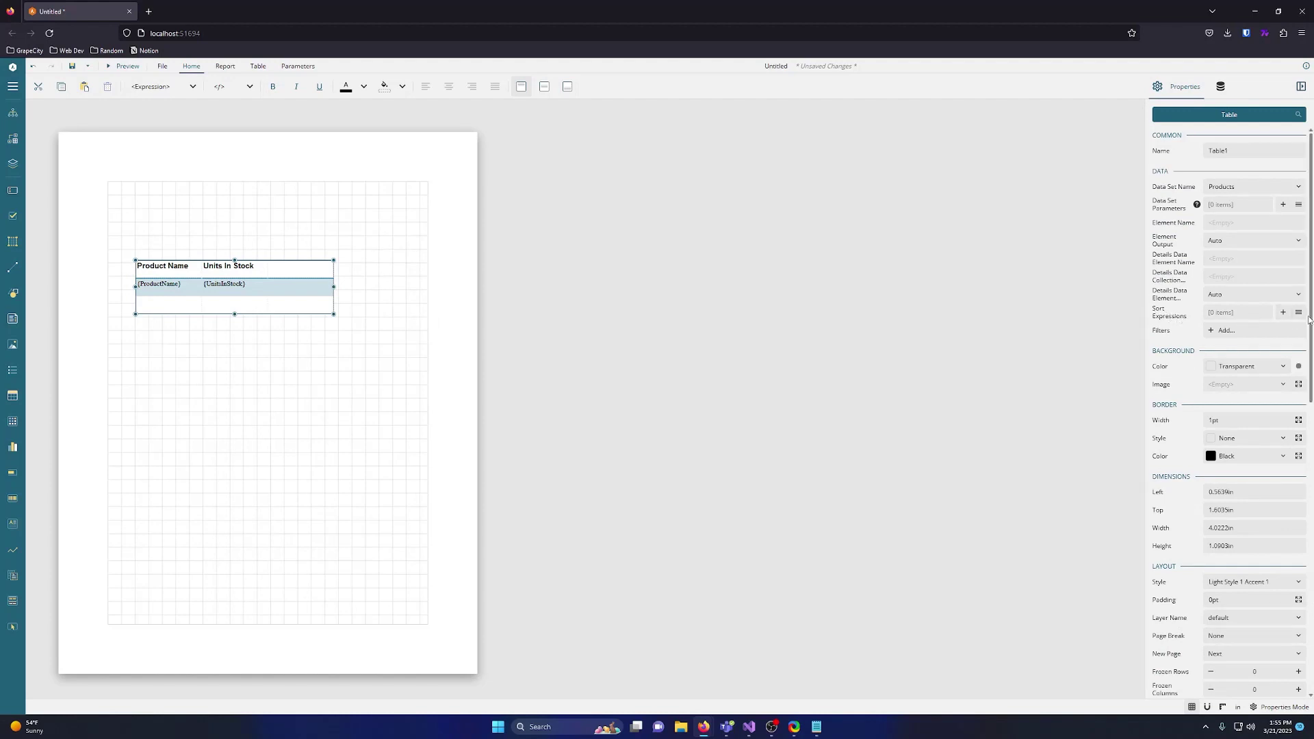
{"action": "left_click", "coordinate": [1299, 313]}
{"action": "left_click", "coordinate": [1277, 313]}
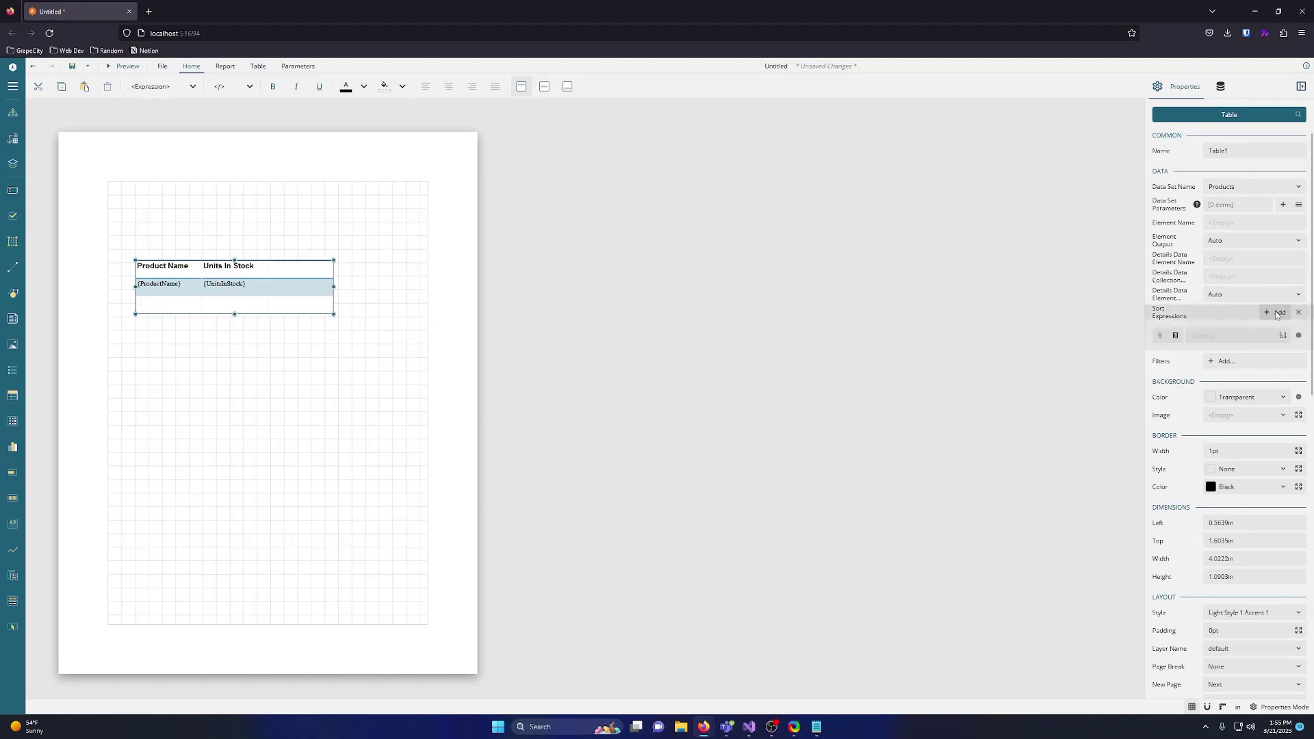
{"action": "left_click", "coordinate": [1296, 336]}
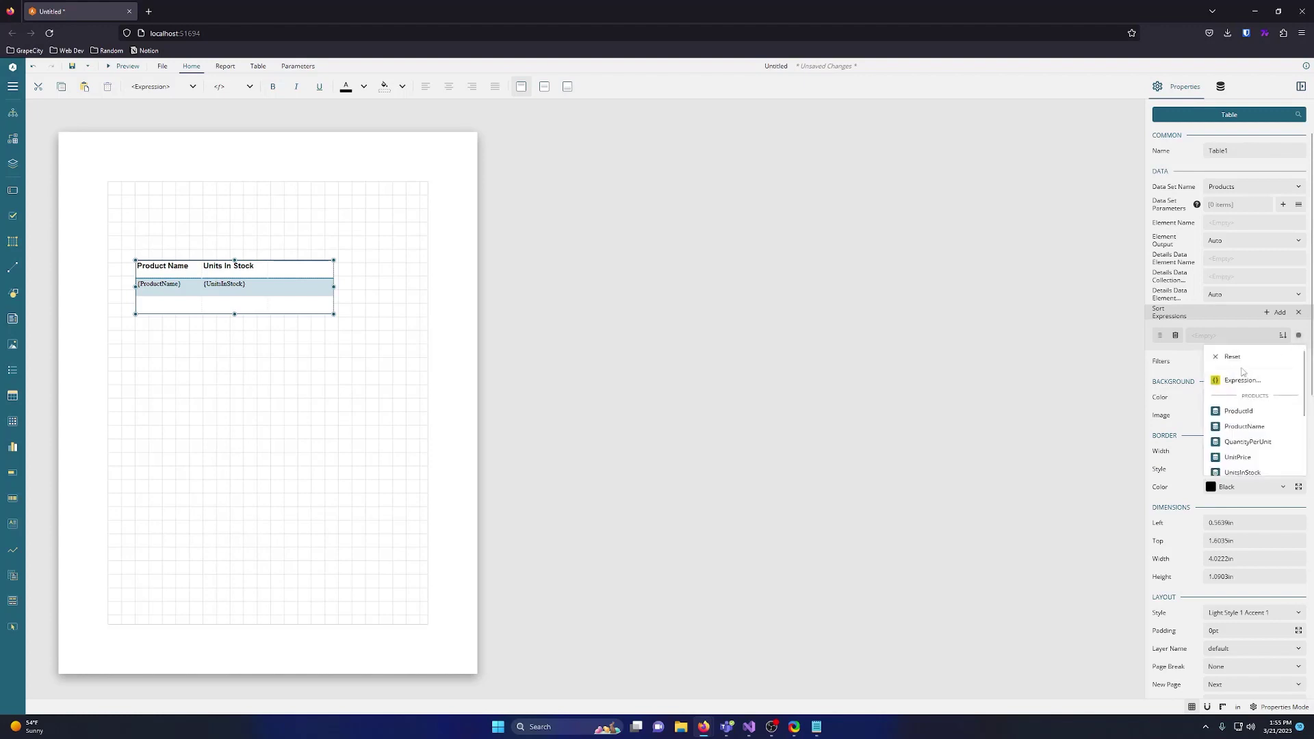
{"action": "left_click", "coordinate": [1244, 378]}
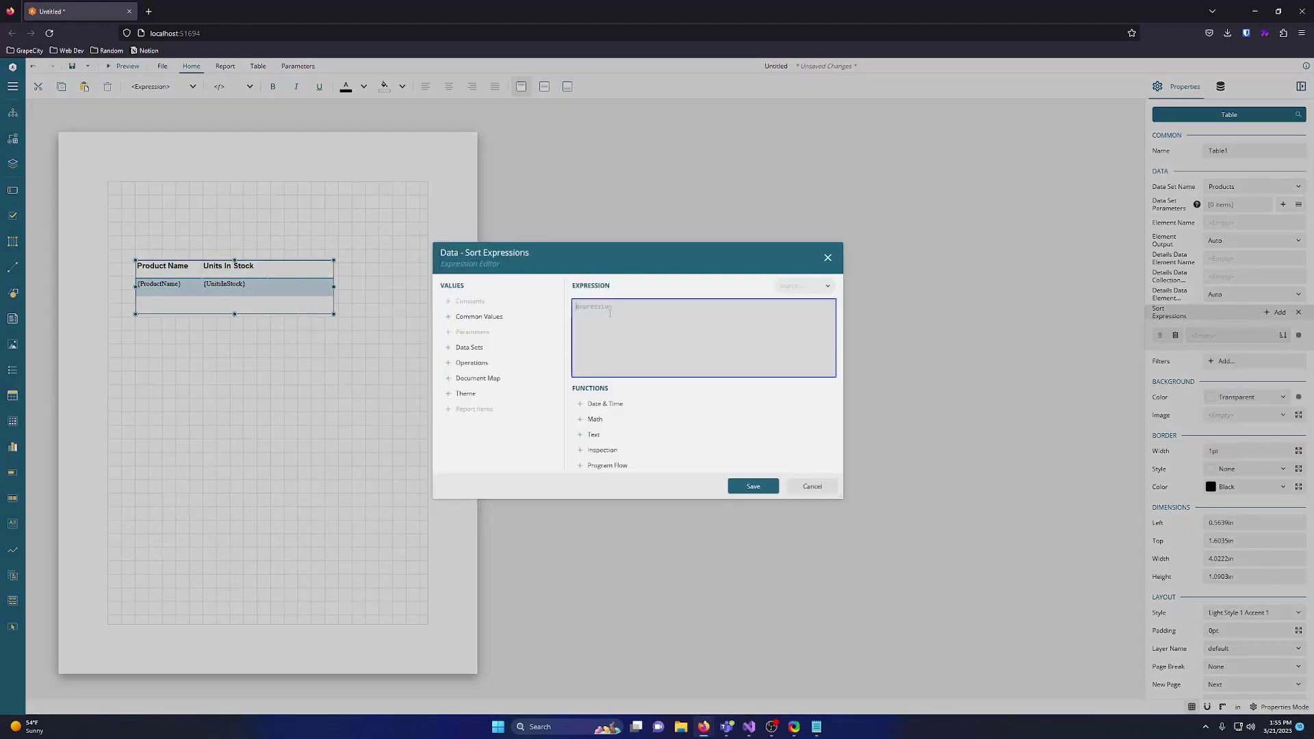
{"action": "type", "text": "="}
{"action": "type", "text": "nitsInS"}
{"action": "type", "text": "tock"}
{"action": "left_click", "coordinate": [755, 486]}
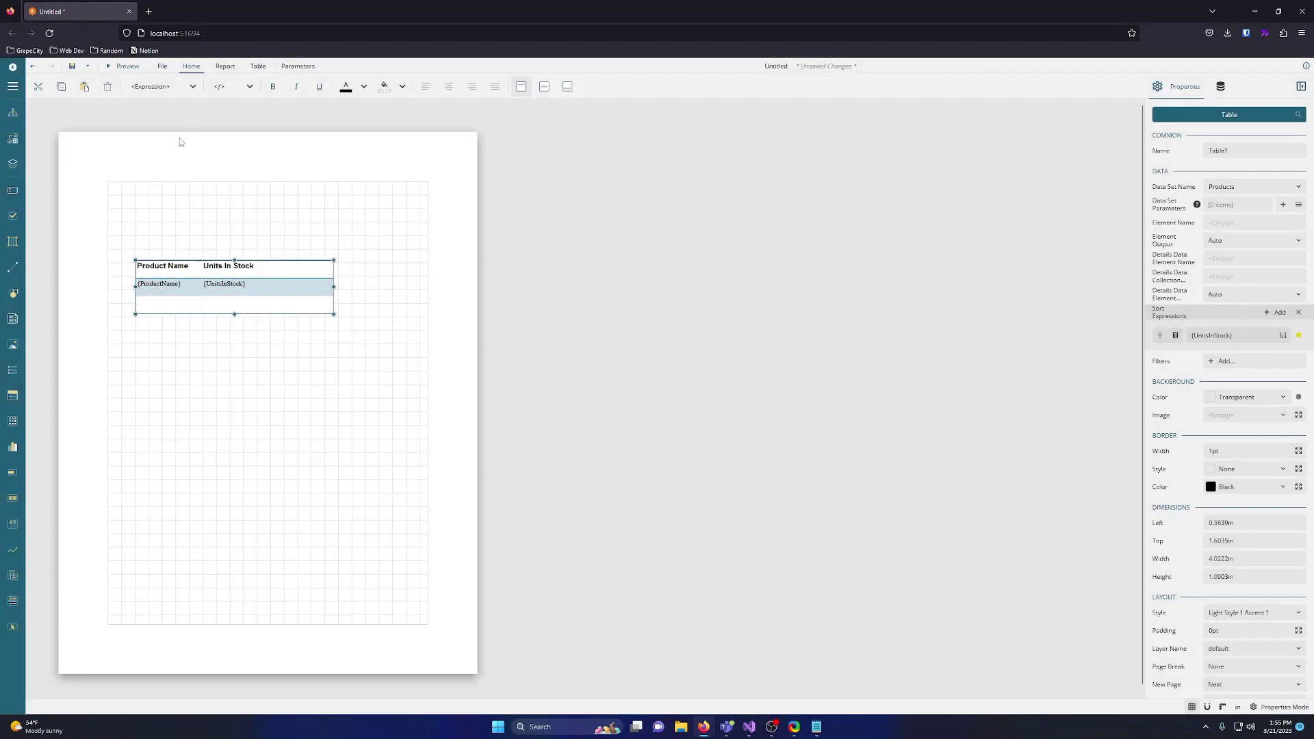
Page through the ascending-sorted preview to its last page, then return to design
{"action": "left_click", "coordinate": [123, 66]}
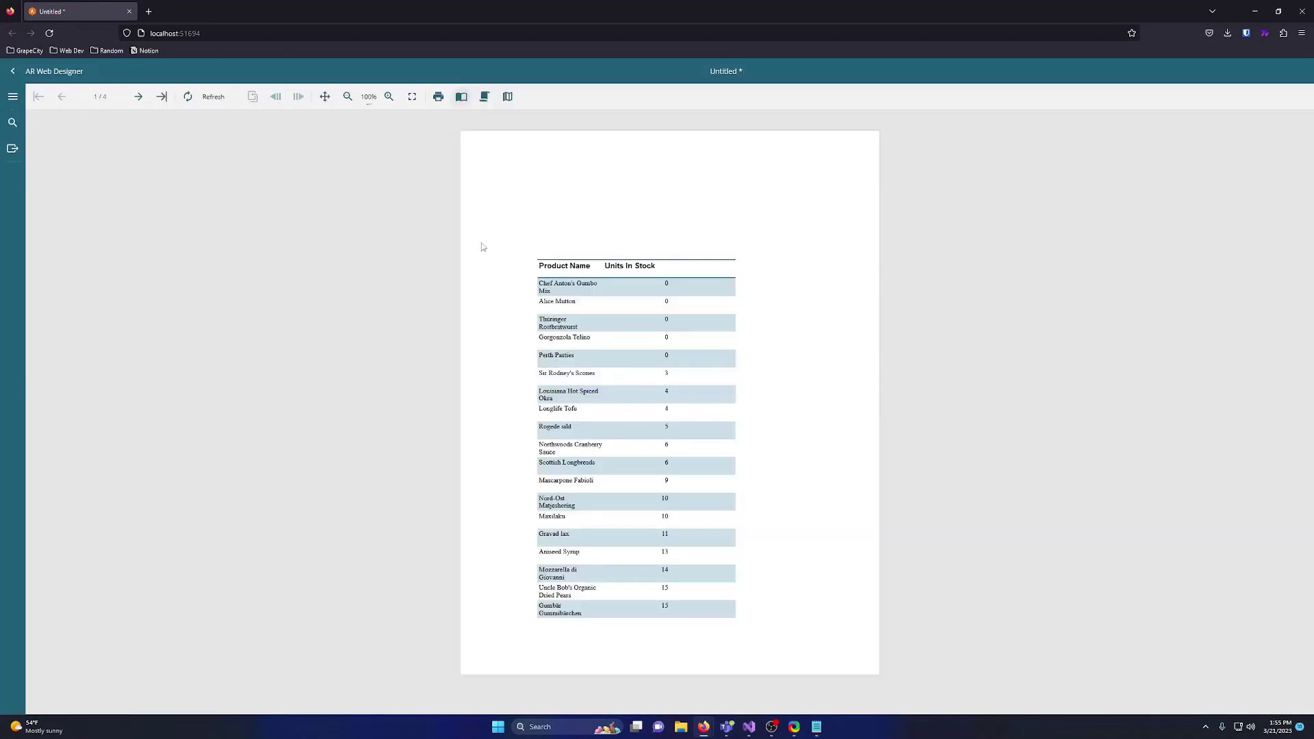
{"action": "left_click", "coordinate": [139, 96]}
{"action": "left_click", "coordinate": [139, 97]}
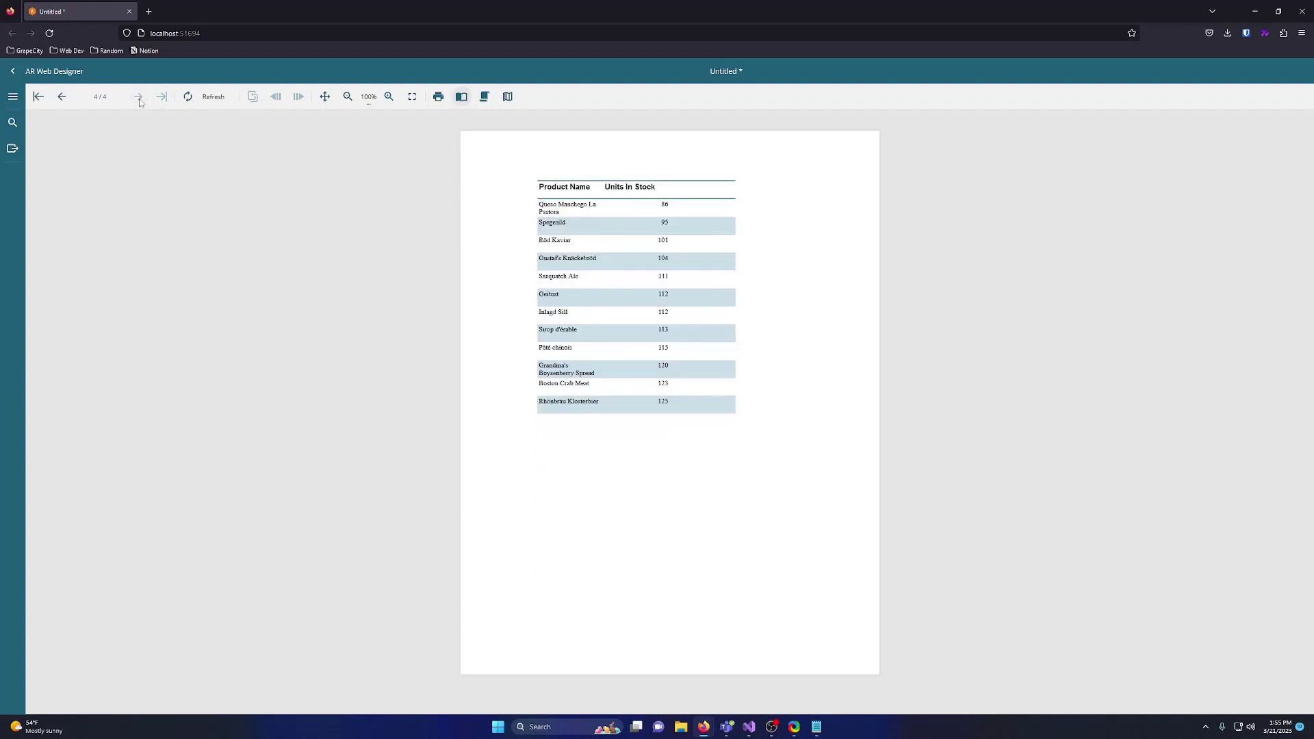
{"action": "left_click", "coordinate": [13, 70]}
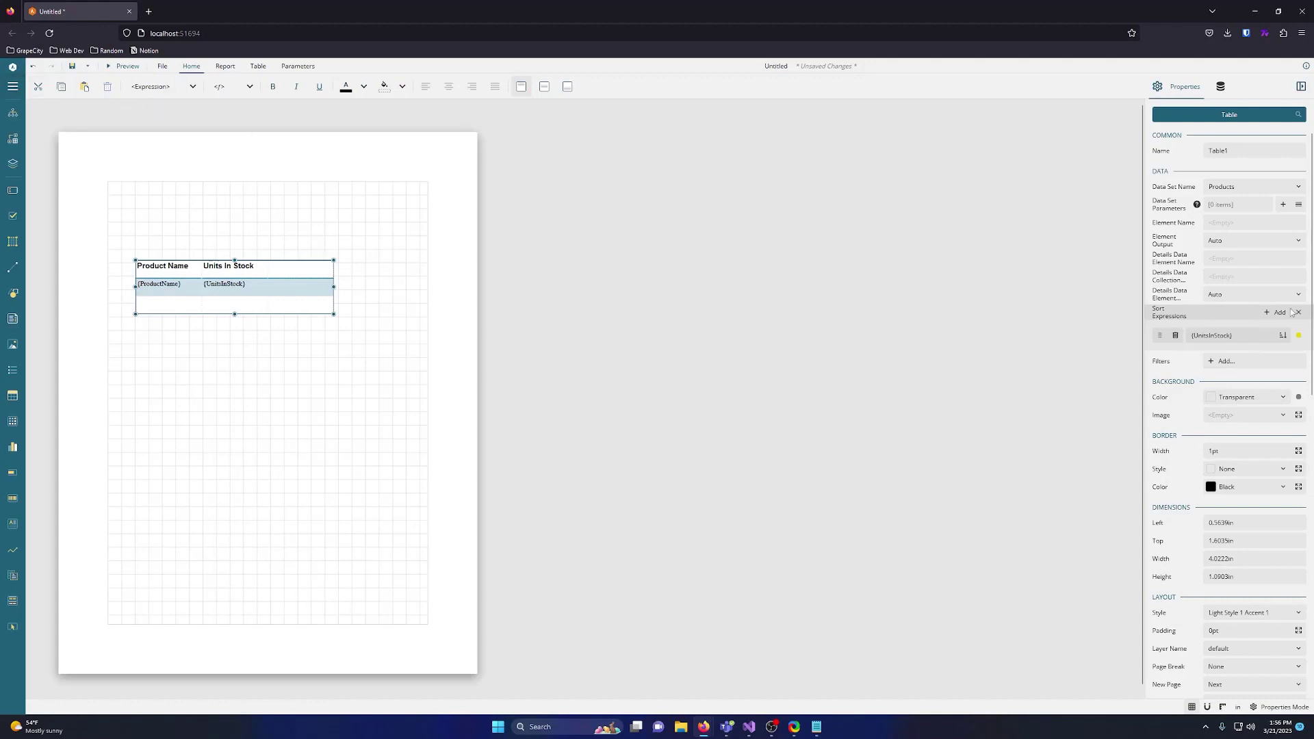
Switch the UnitsInStock sort to descending and check it in preview
{"action": "left_click", "coordinate": [1283, 335]}
{"action": "left_click", "coordinate": [124, 66]}
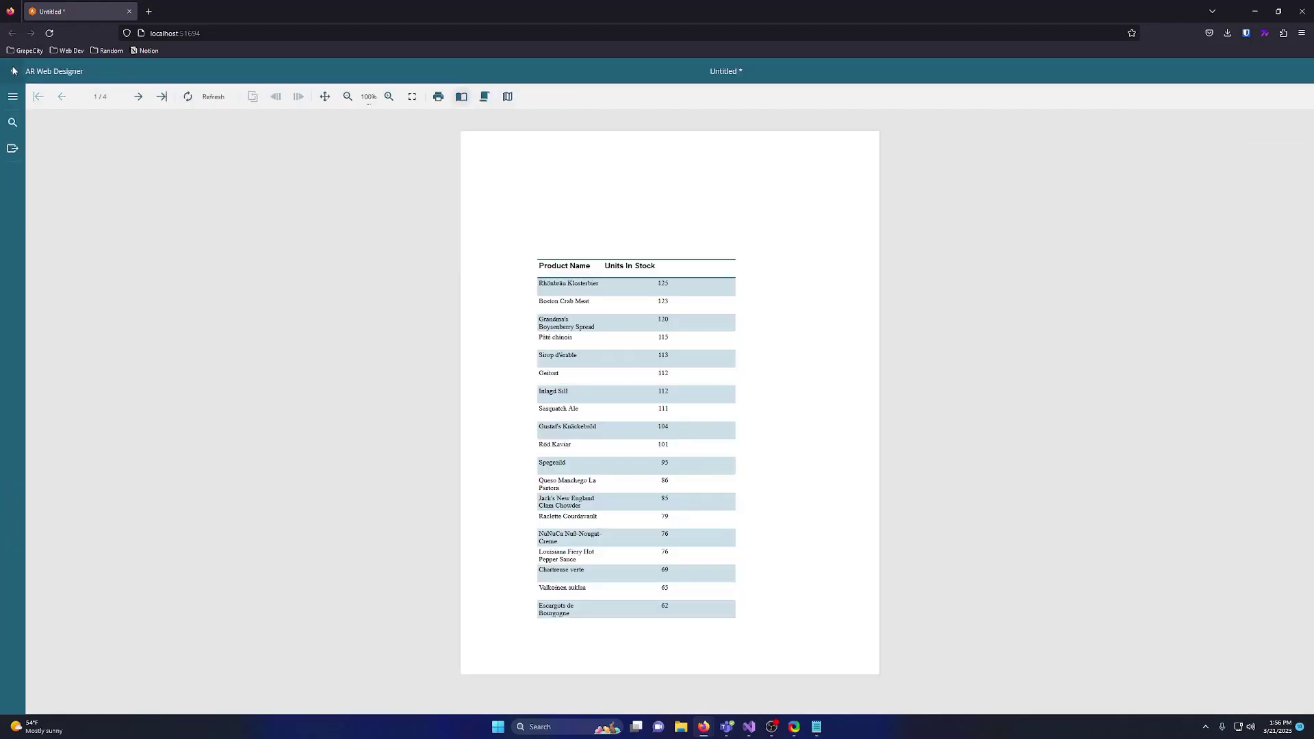
{"action": "key", "text": "Escape"}
{"action": "left_click", "coordinate": [358, 310]}
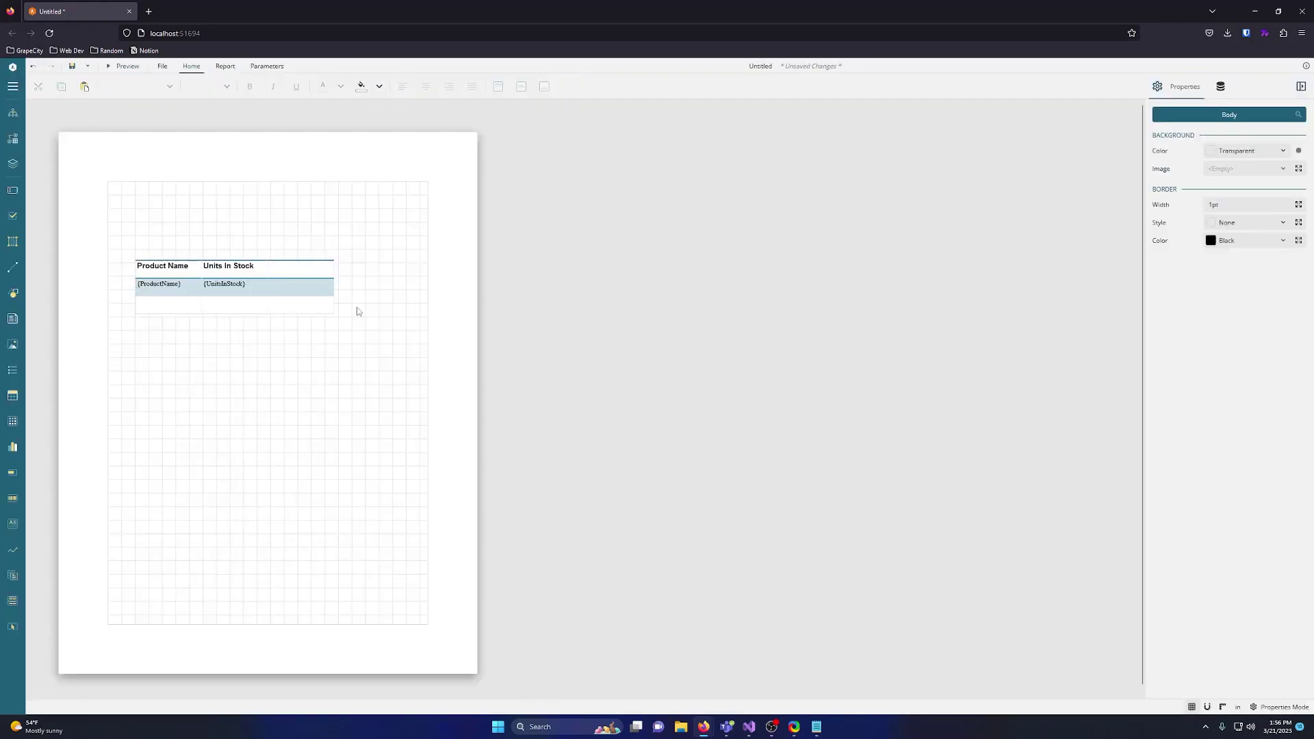
Add a UnitPrice column formatted as Currency and preview the prices
{"action": "left_click", "coordinate": [1219, 86]}
{"action": "left_click_drag", "start_coordinate": [1201, 298], "coordinate": [294, 291]}
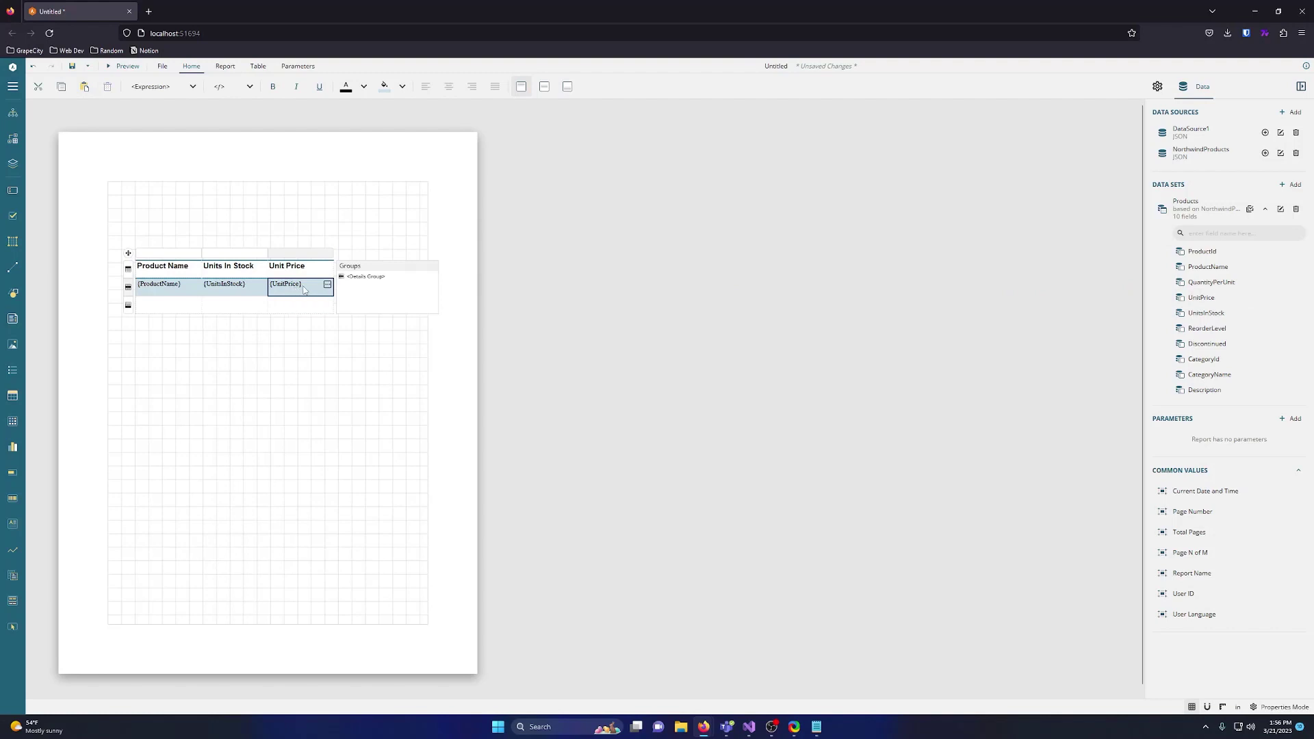
{"action": "left_click", "coordinate": [1157, 86]}
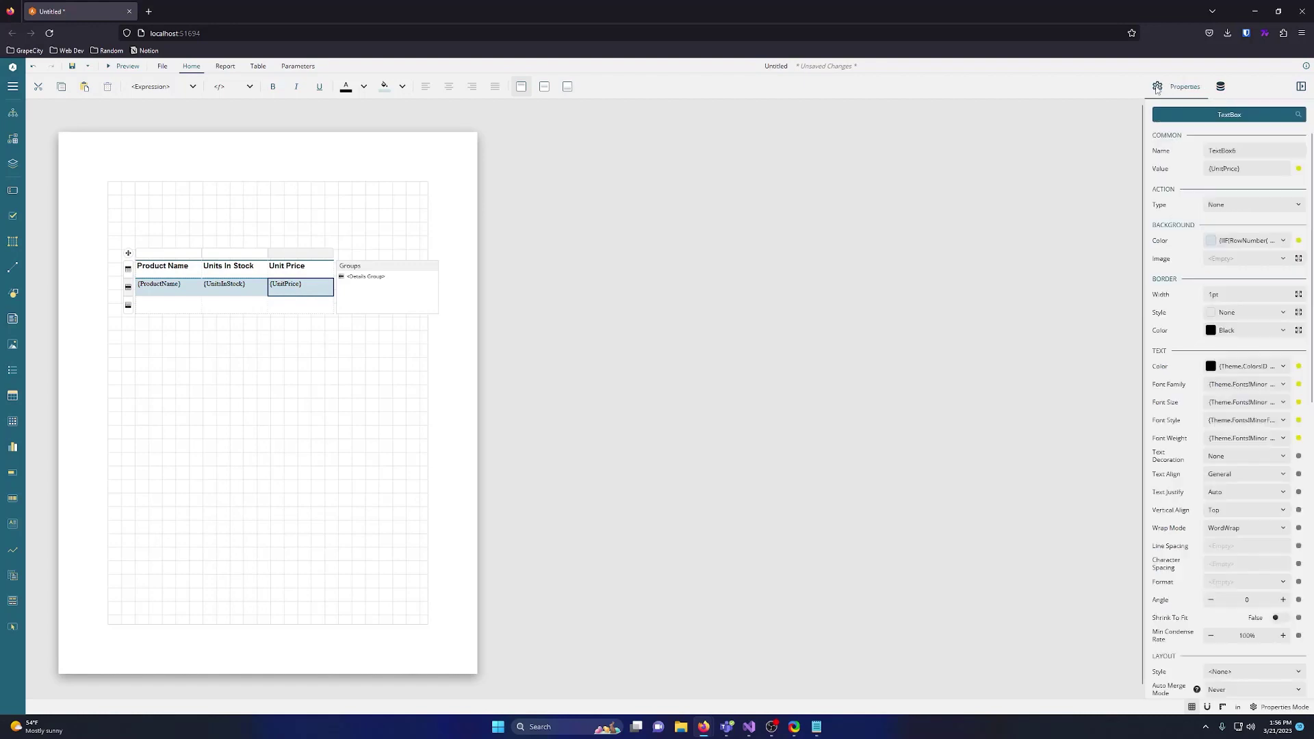
{"action": "left_click", "coordinate": [1284, 583]}
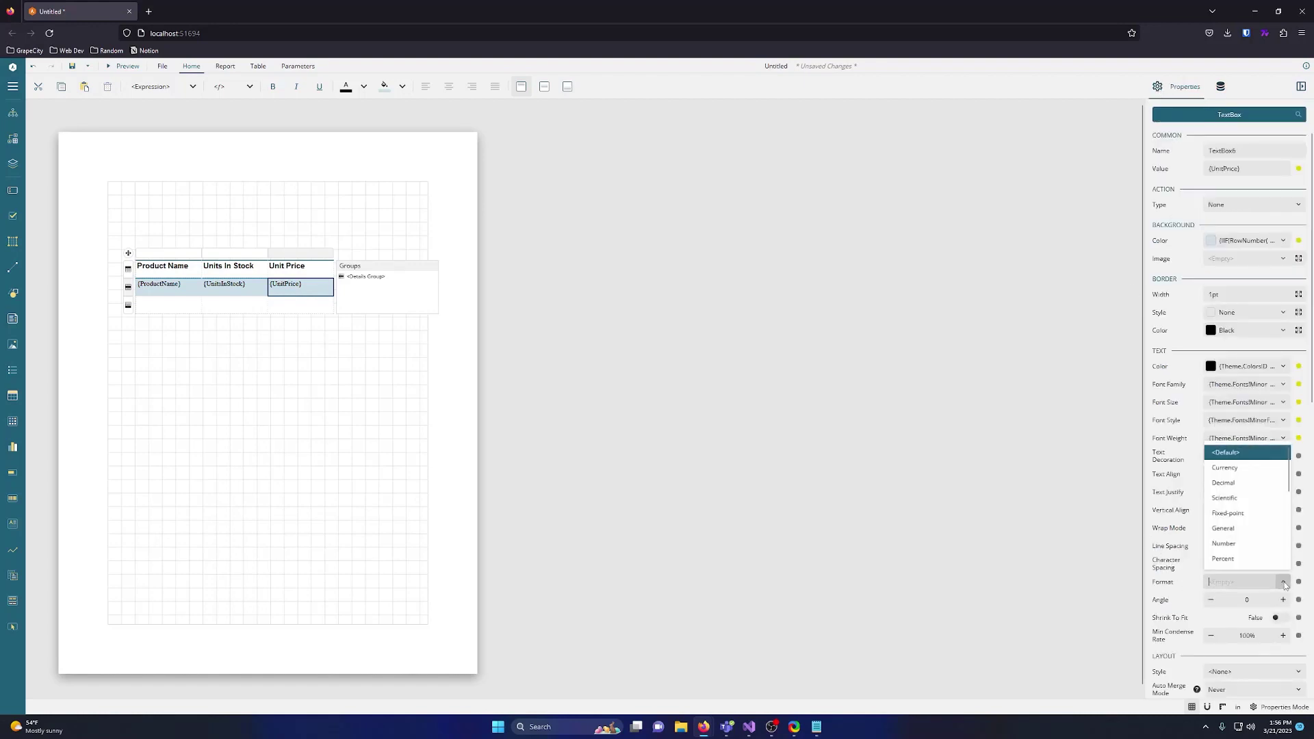
{"action": "left_click", "coordinate": [1226, 468]}
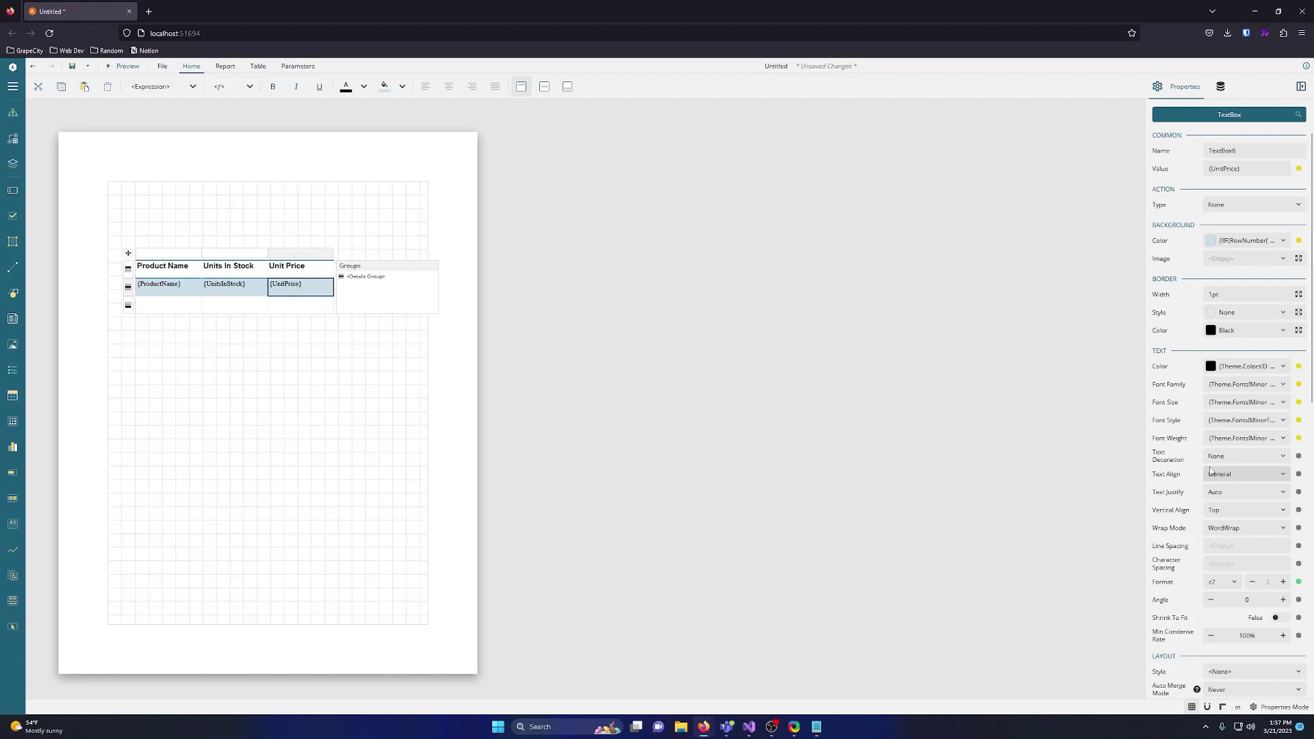
{"action": "left_click", "coordinate": [326, 302]}
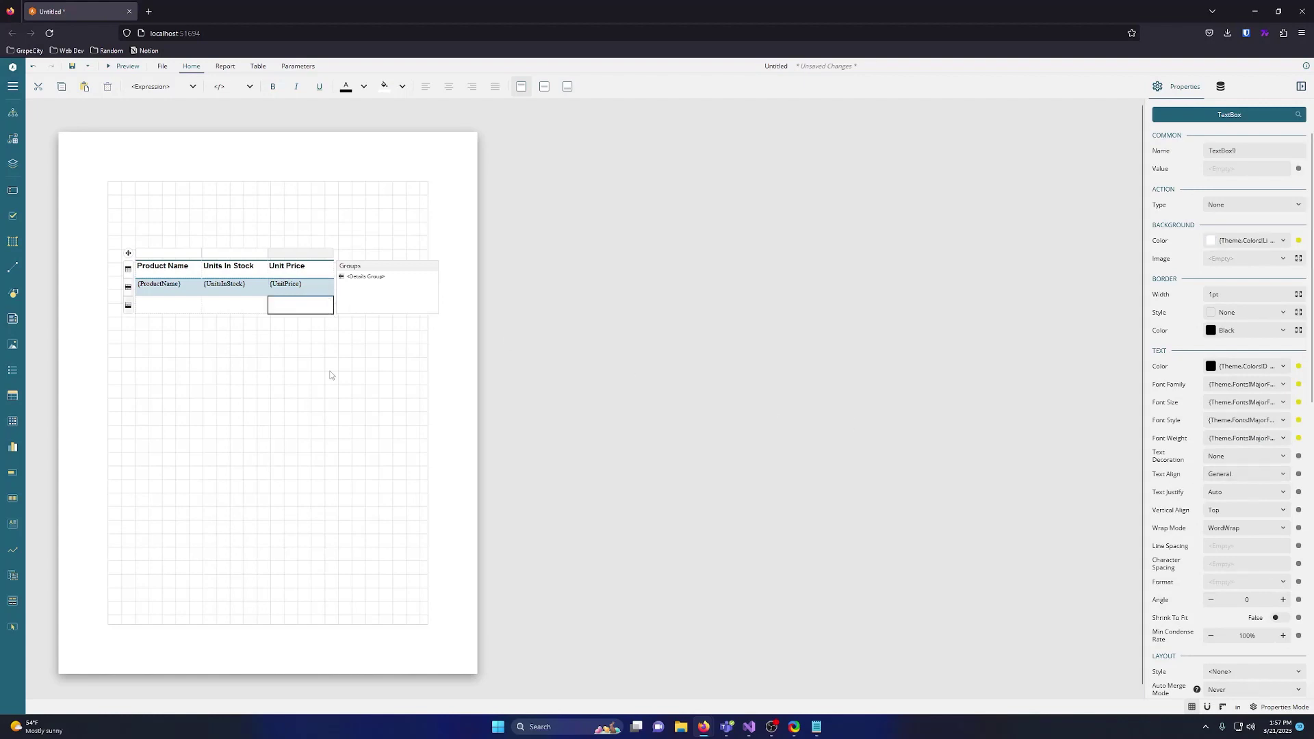
{"action": "left_click", "coordinate": [331, 375]}
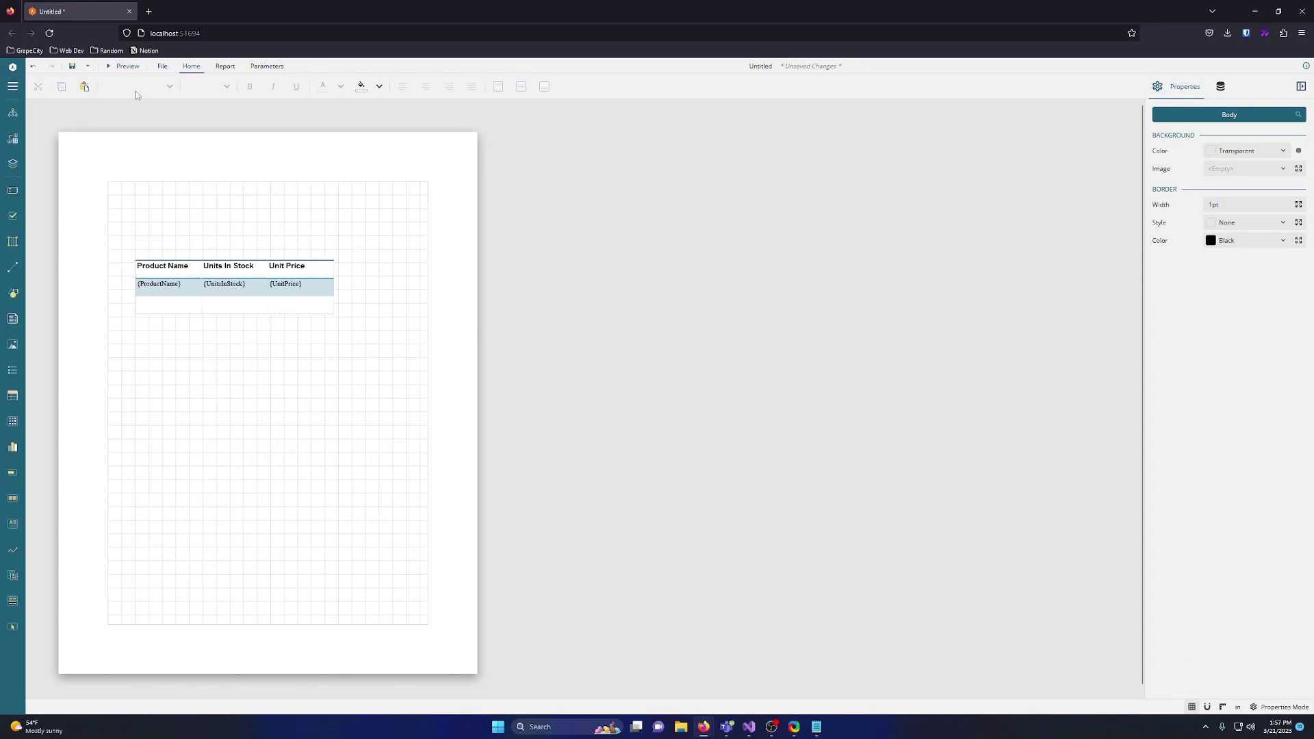
{"action": "left_click", "coordinate": [124, 66]}
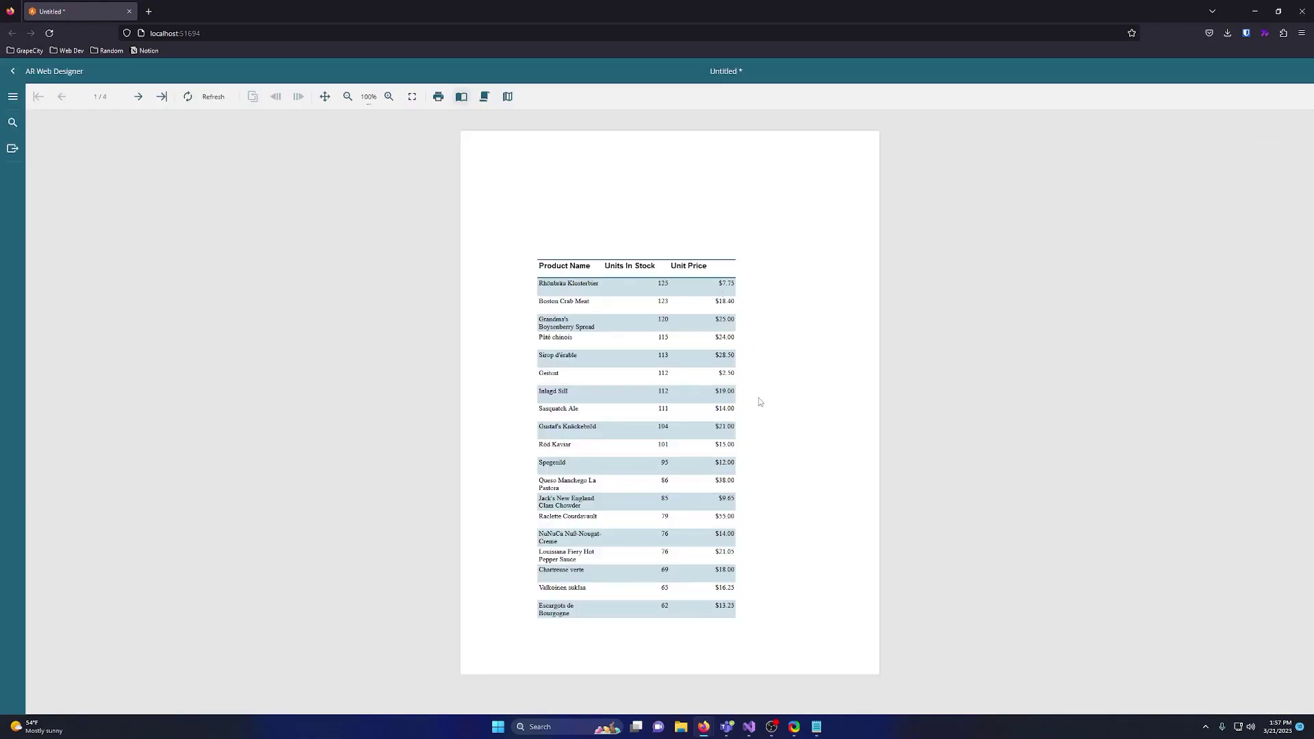
Insert a Stock Value column computing {UnitsInStock * UnitPrice} right of Unit Price
{"action": "left_click", "coordinate": [16, 70]}
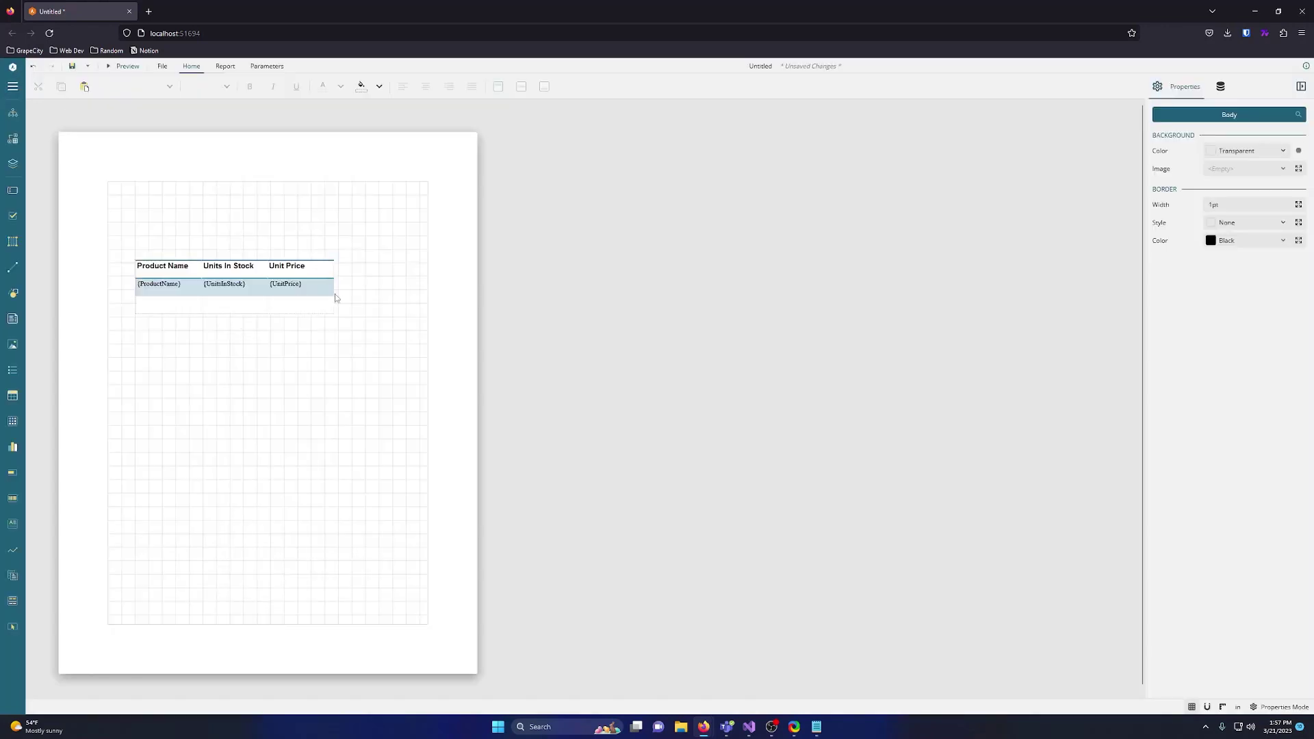
{"action": "left_click", "coordinate": [155, 267]}
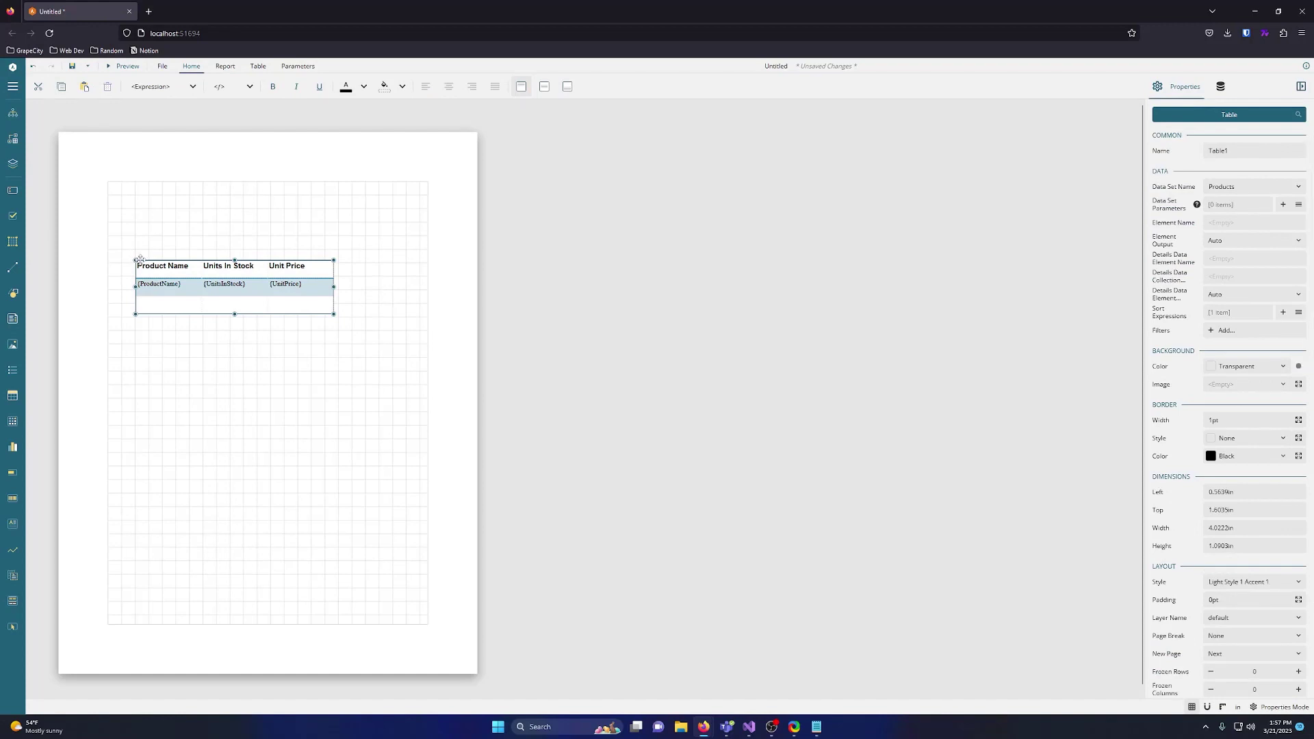
{"action": "right_click", "coordinate": [316, 286]}
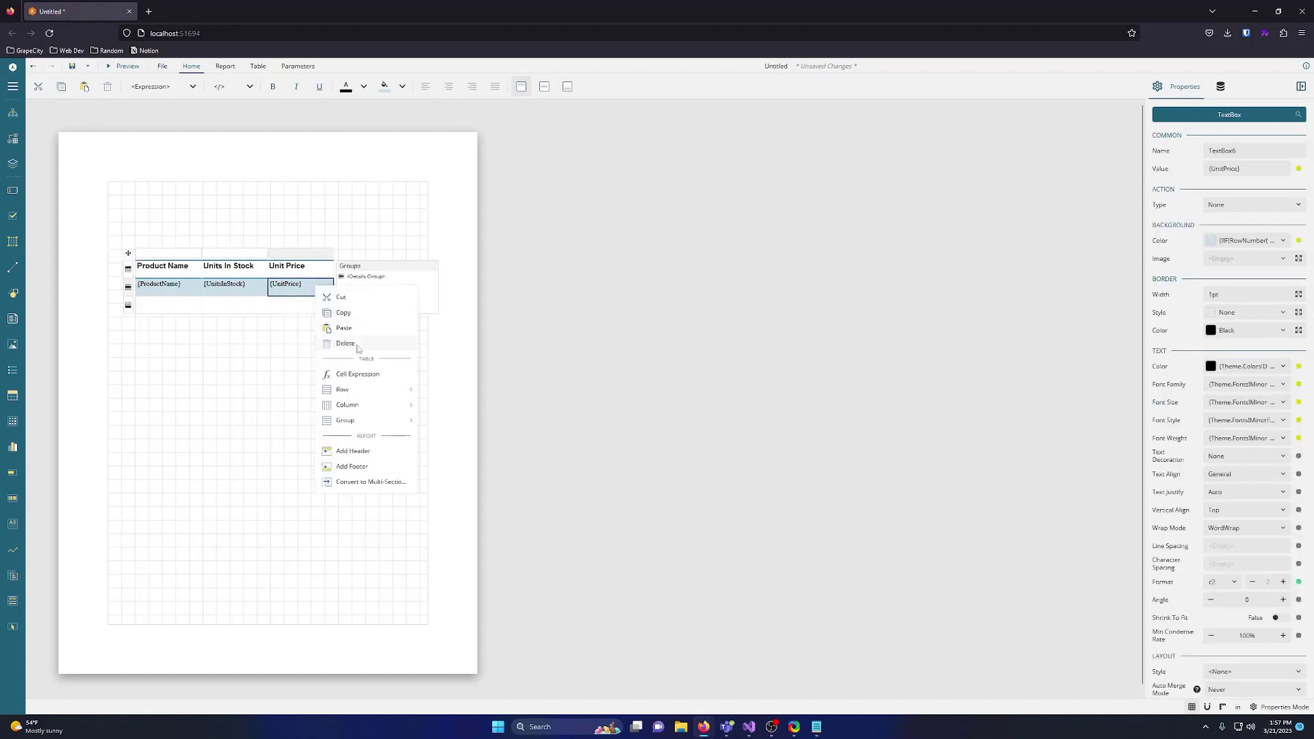
{"action": "mouse_move", "coordinate": [347, 405]}
{"action": "left_click", "coordinate": [452, 444]}
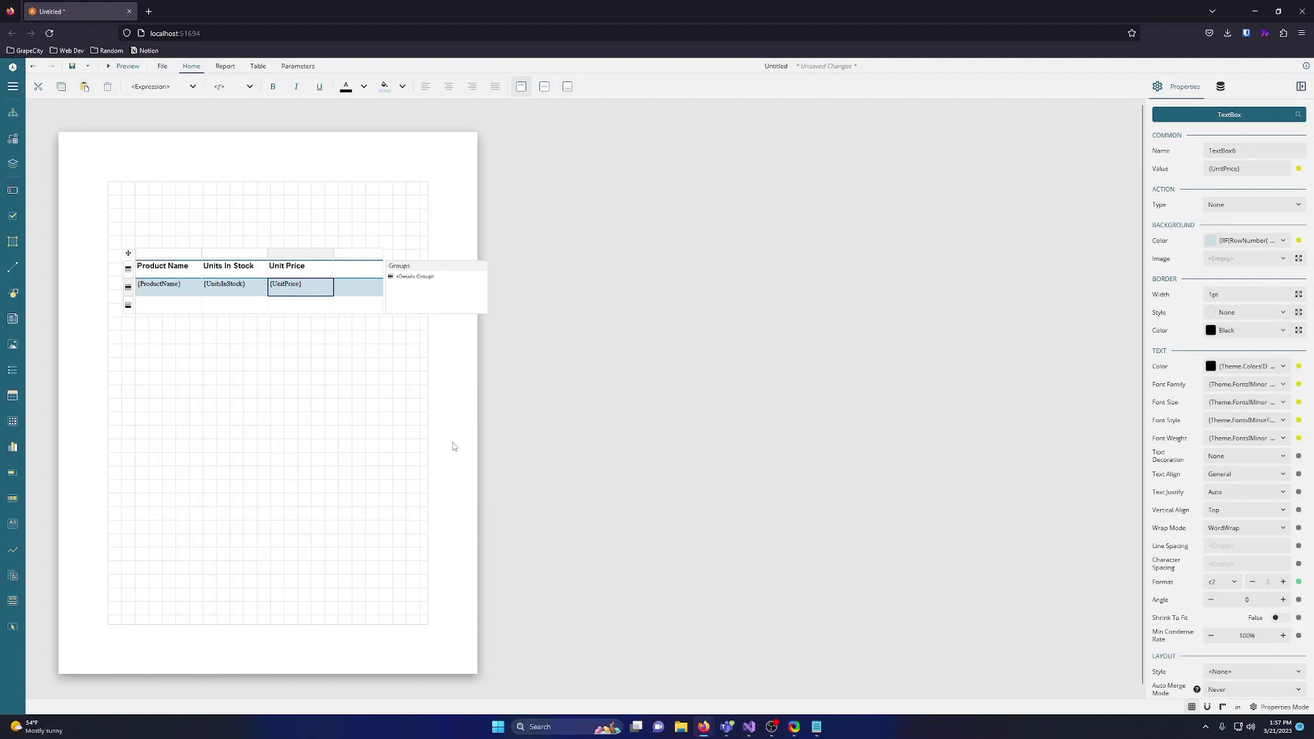
{"action": "left_click", "coordinate": [353, 287]}
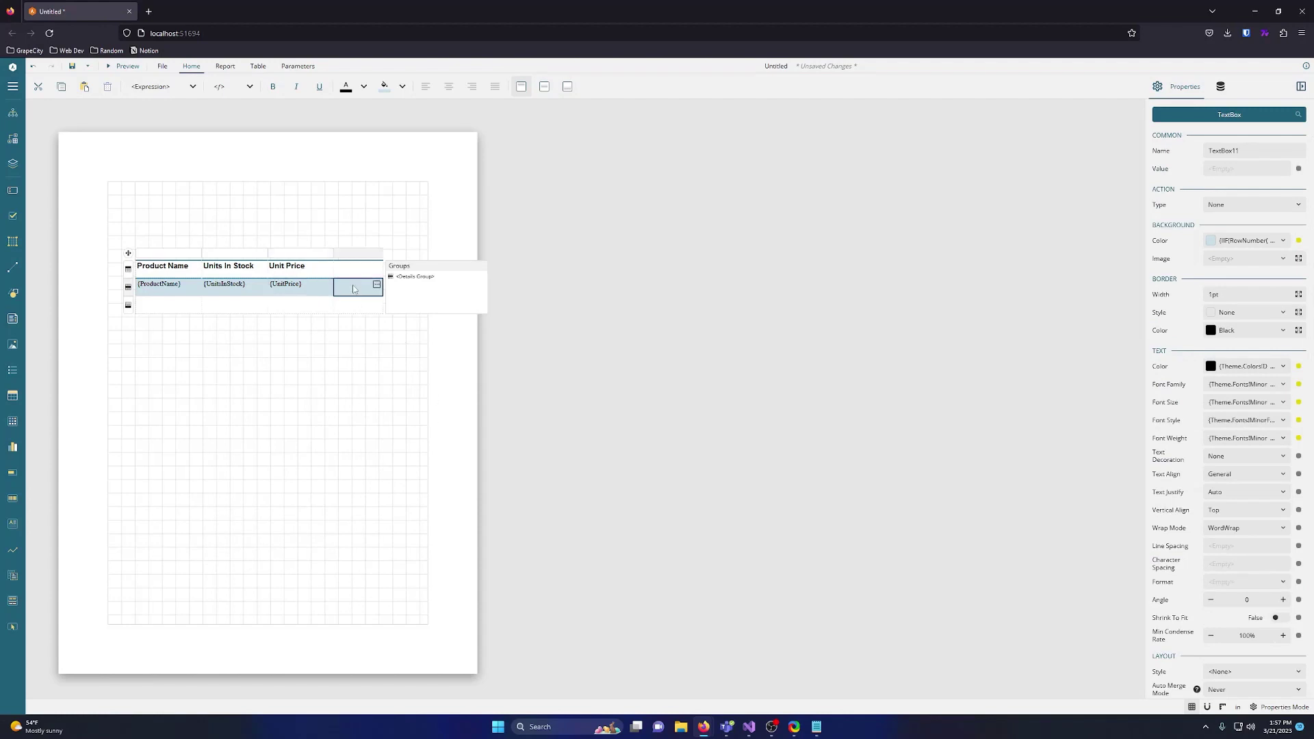
{"action": "type", "text": "{U"}
{"action": "type", "text": "nitsInStock * UnitPrice"}
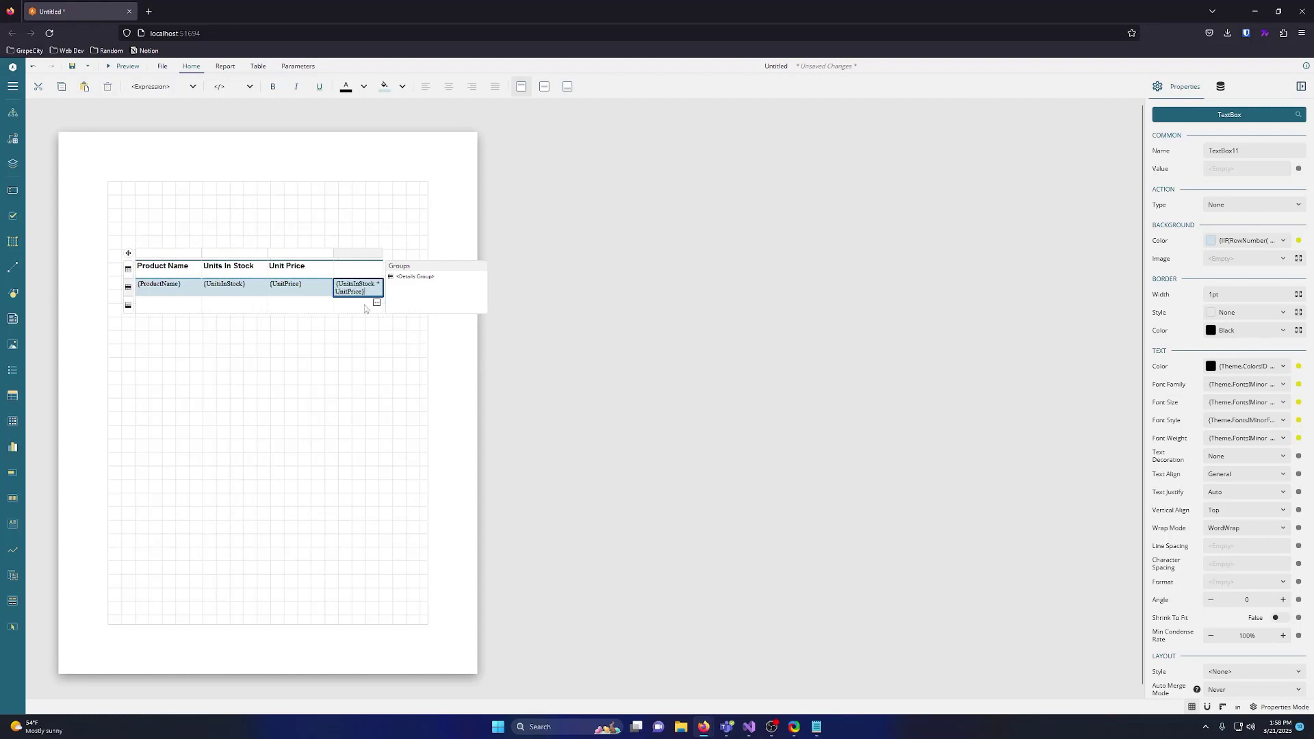
{"action": "left_click", "coordinate": [360, 267]}
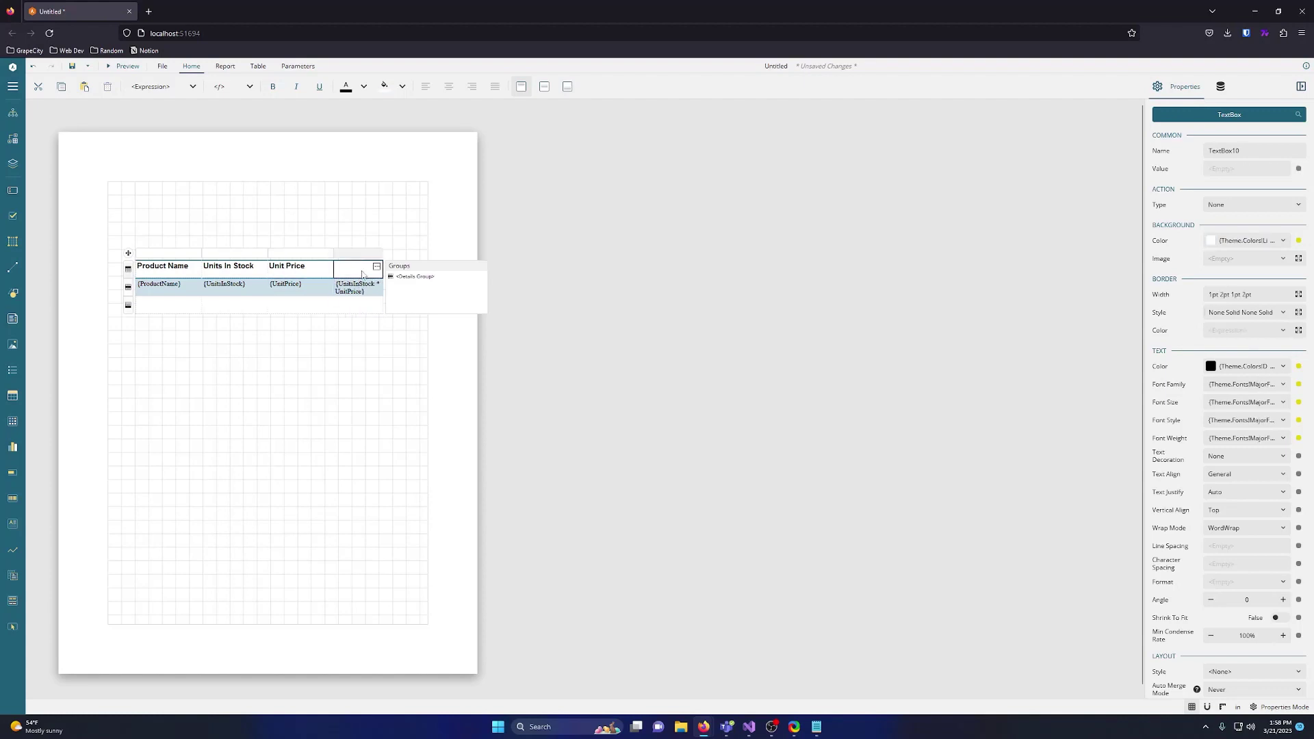
{"action": "type", "text": "Stock V"}
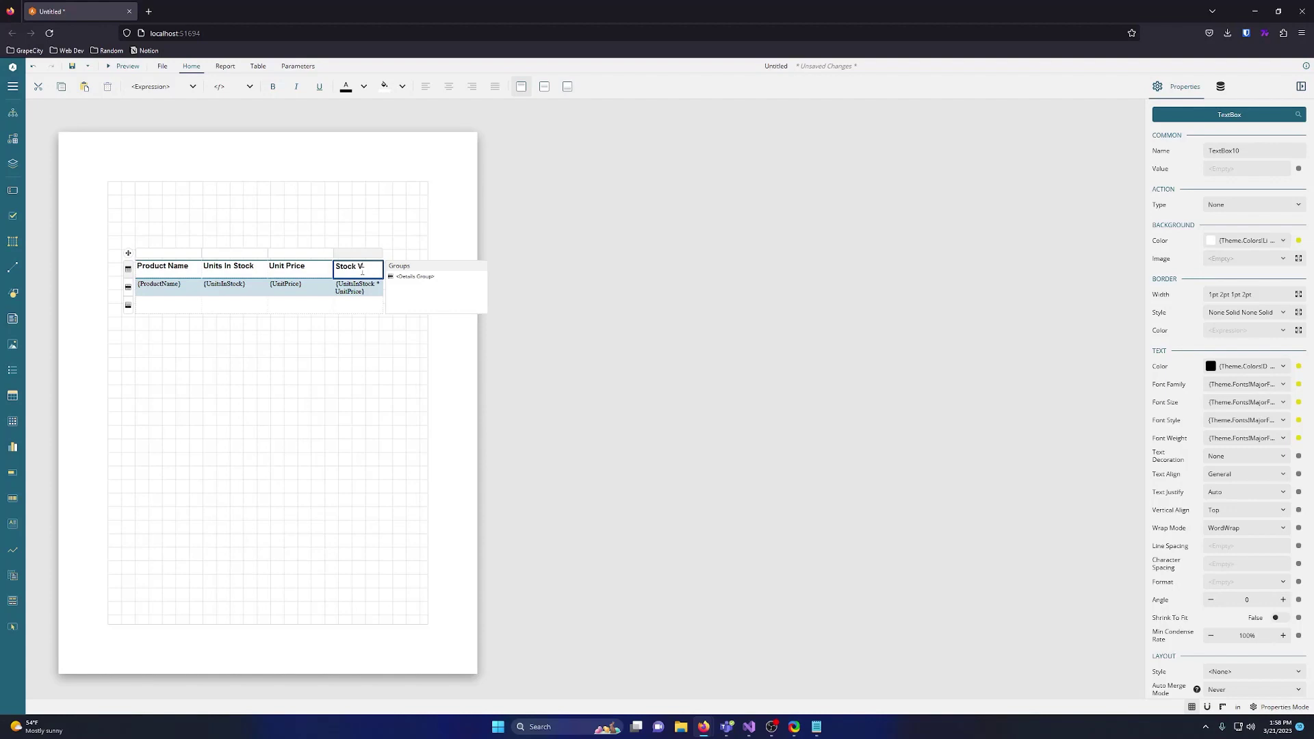
{"action": "type", "text": "alue"}
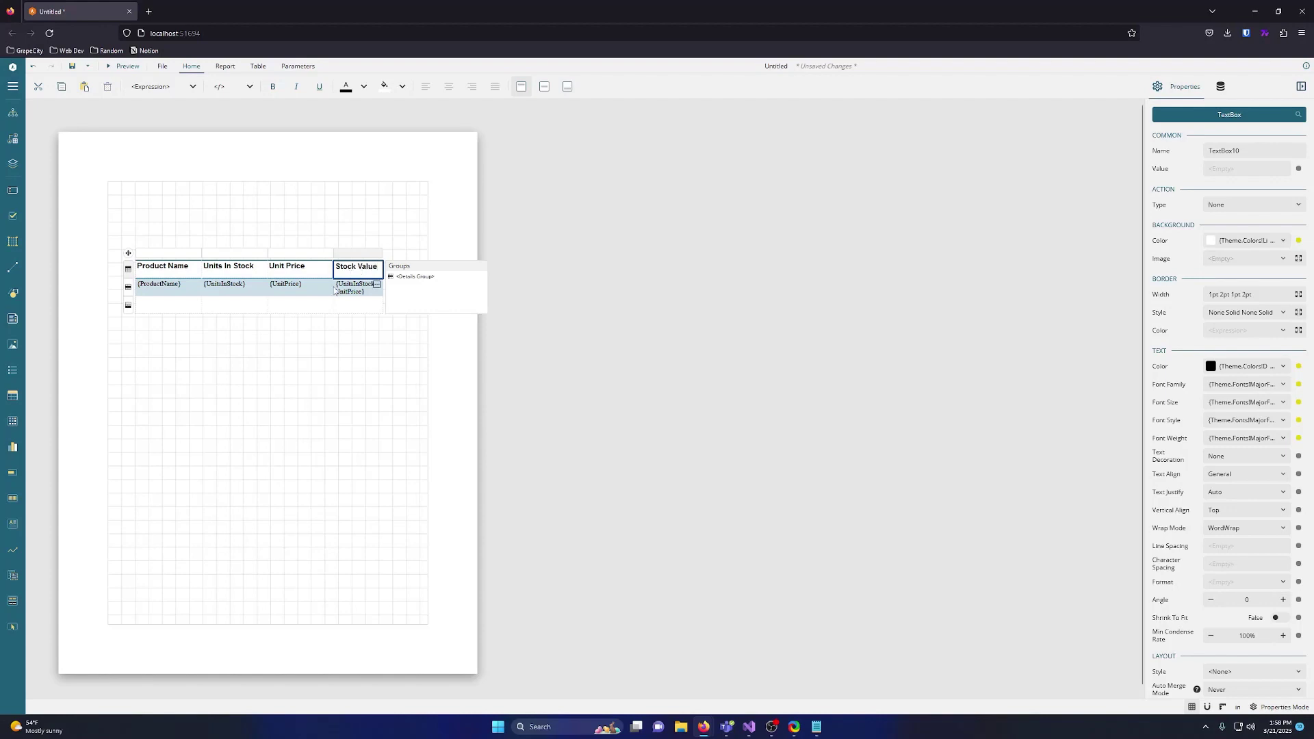
Preview the report with the new Stock Value column, then return to design
{"action": "left_click", "coordinate": [380, 325]}
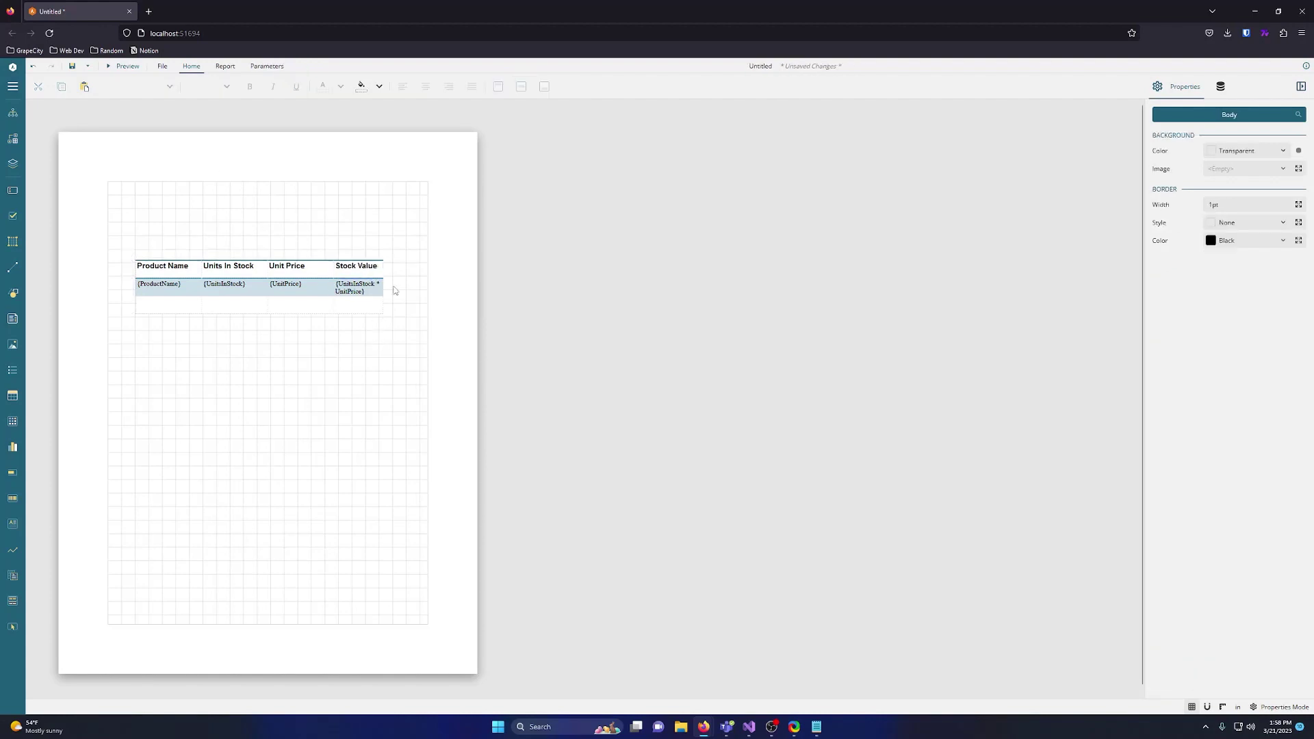
{"action": "left_click", "coordinate": [122, 67]}
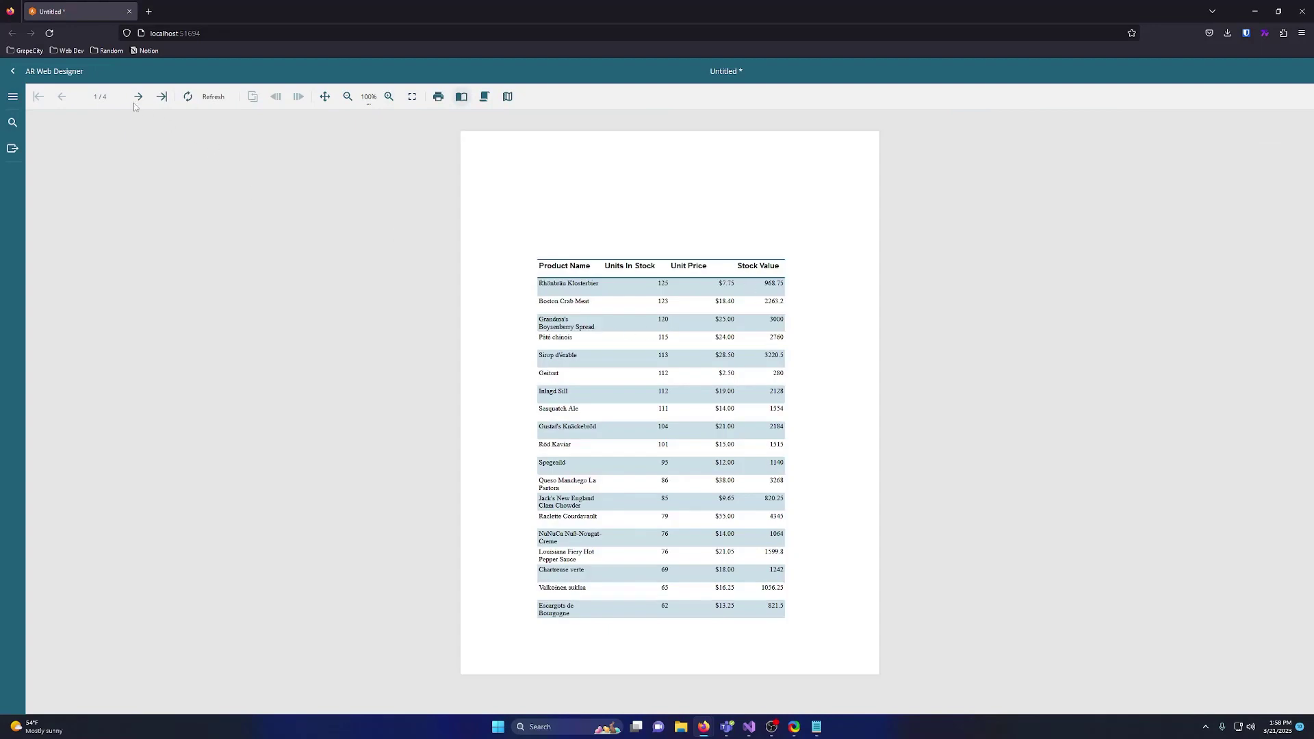
{"action": "left_click", "coordinate": [13, 71]}
Format the Stock Value cell as Currency and review it in preview
{"action": "left_click", "coordinate": [374, 290]}
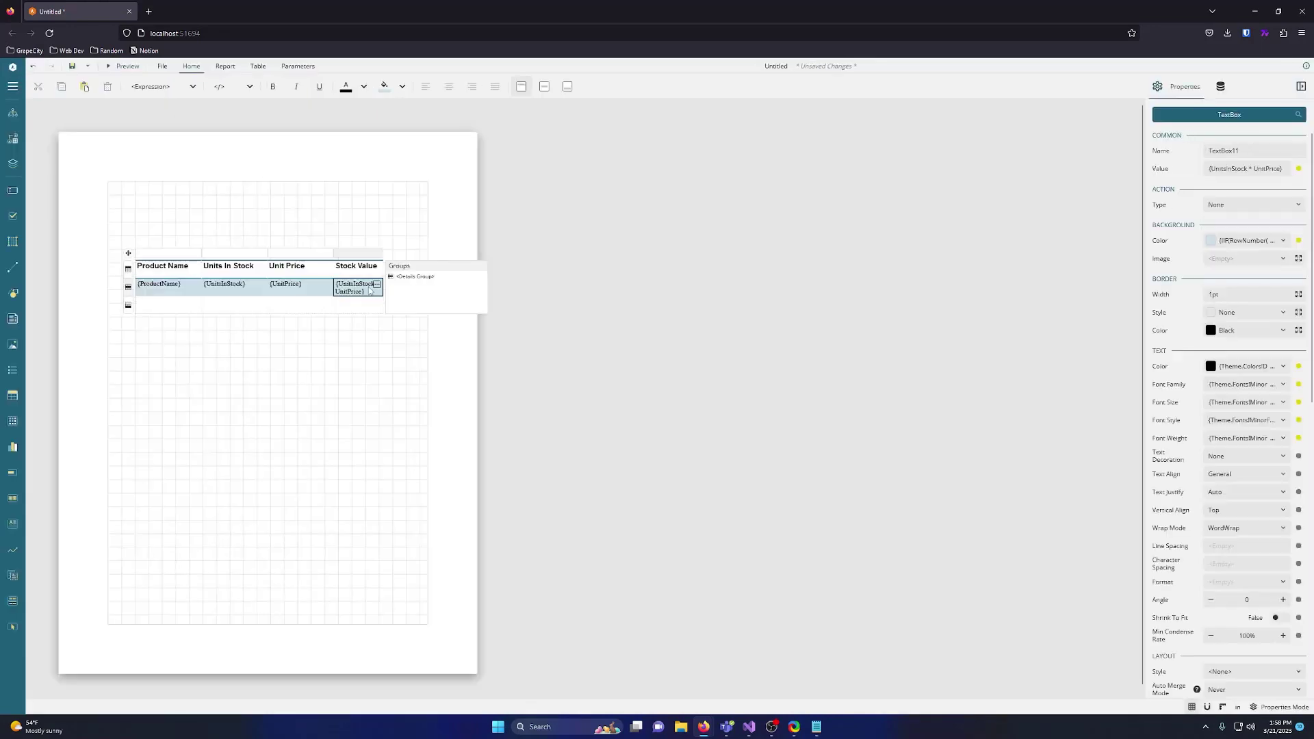
{"action": "left_click", "coordinate": [1284, 582]}
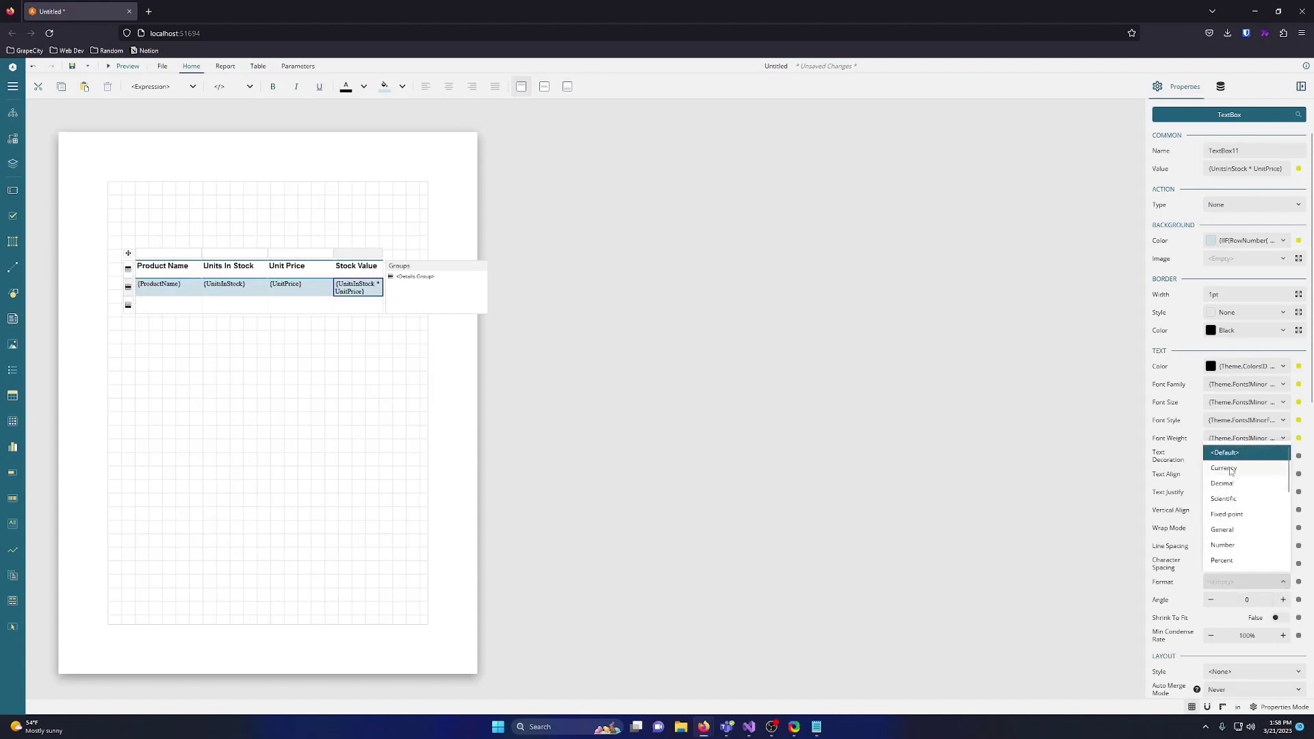
{"action": "left_click", "coordinate": [1226, 469]}
{"action": "left_click", "coordinate": [385, 350]}
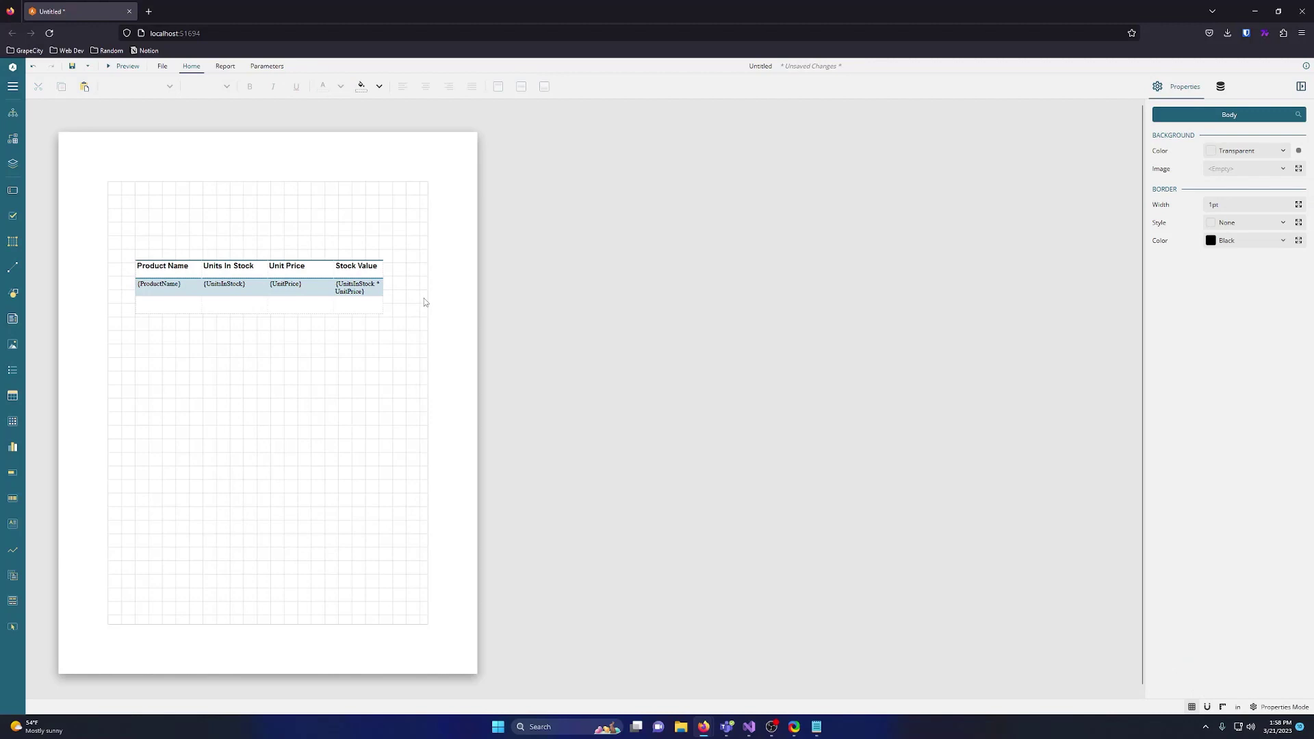
{"action": "left_click", "coordinate": [121, 65]}
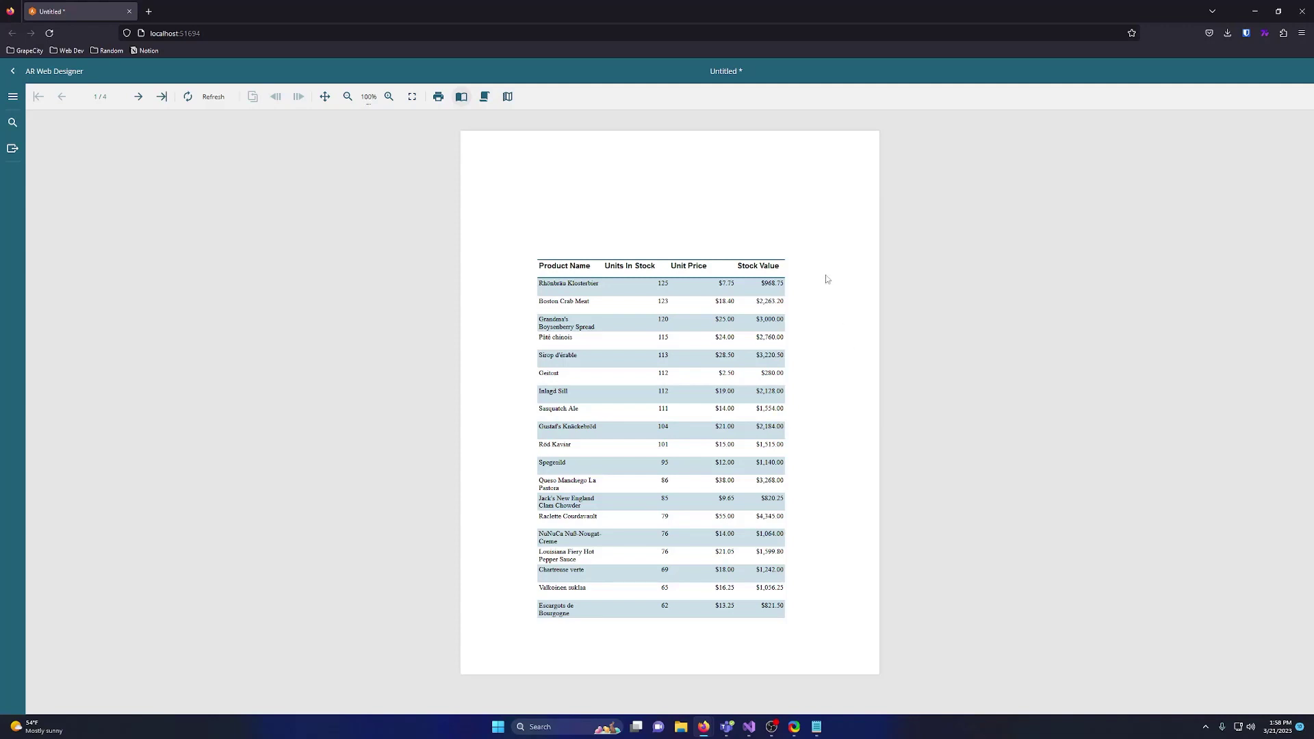
{"action": "left_click", "coordinate": [14, 71]}
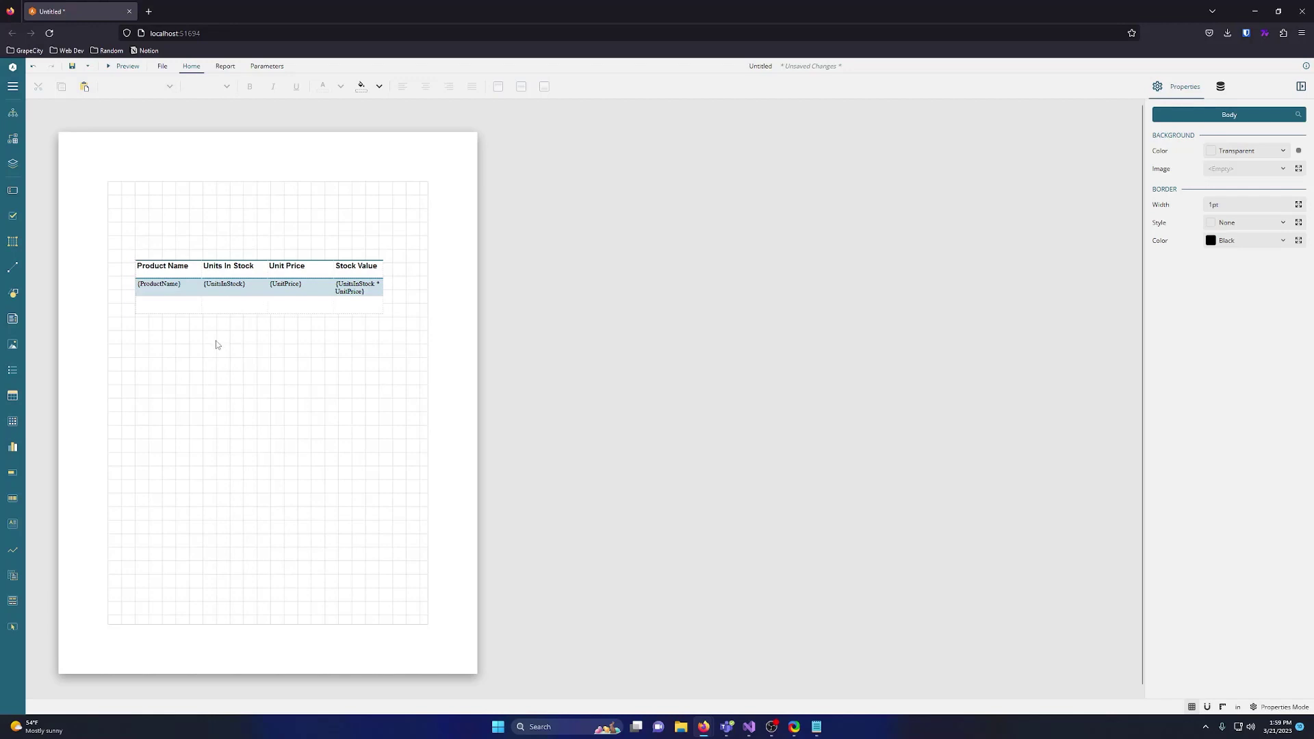
Insert a new group into the product table
{"action": "mouse_move", "coordinate": [160, 285]}
{"action": "left_click", "coordinate": [171, 289]}
{"action": "right_click", "coordinate": [157, 292]}
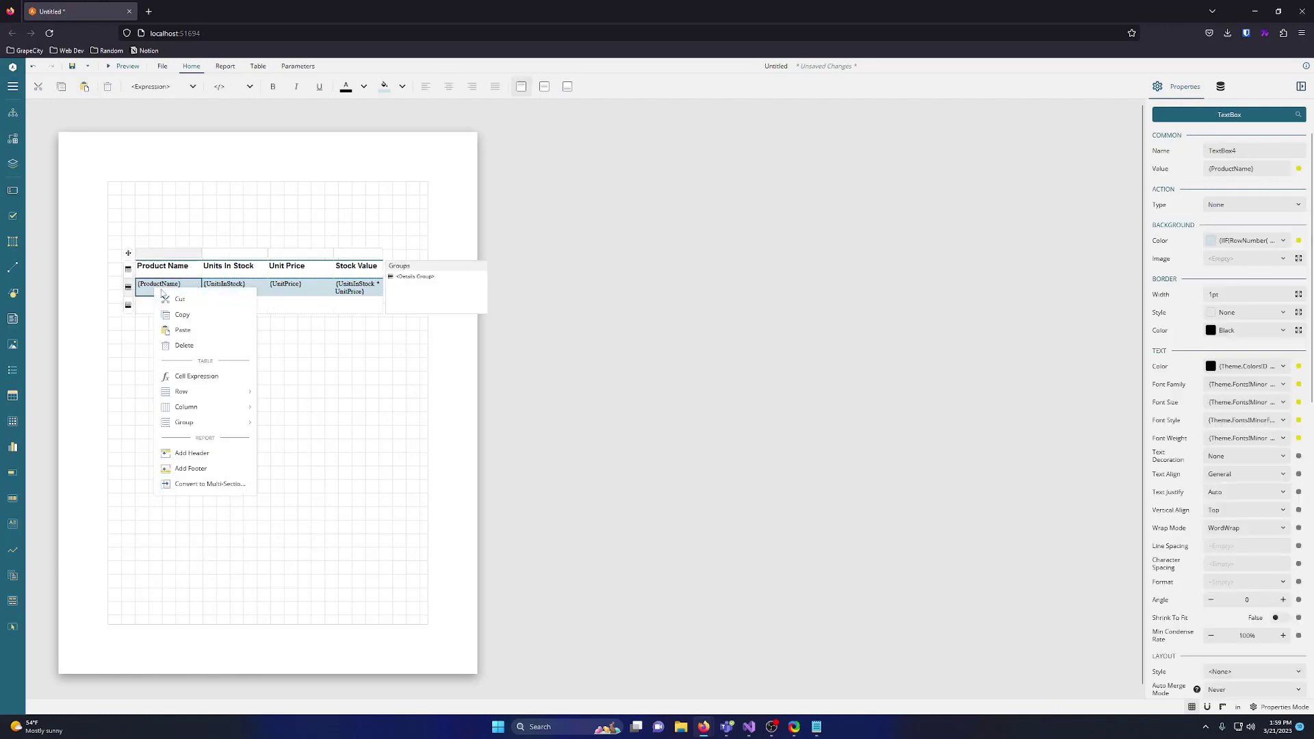
{"action": "mouse_move", "coordinate": [185, 421]}
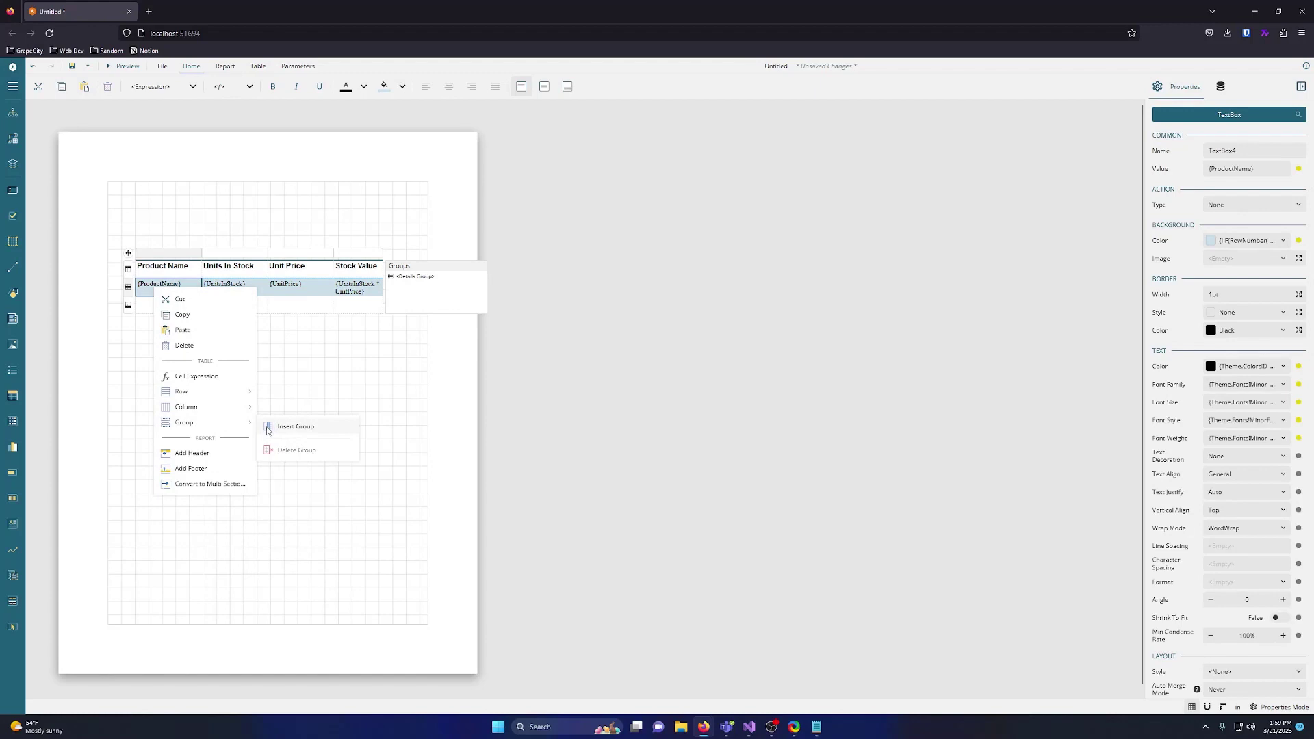
{"action": "left_click", "coordinate": [295, 426]}
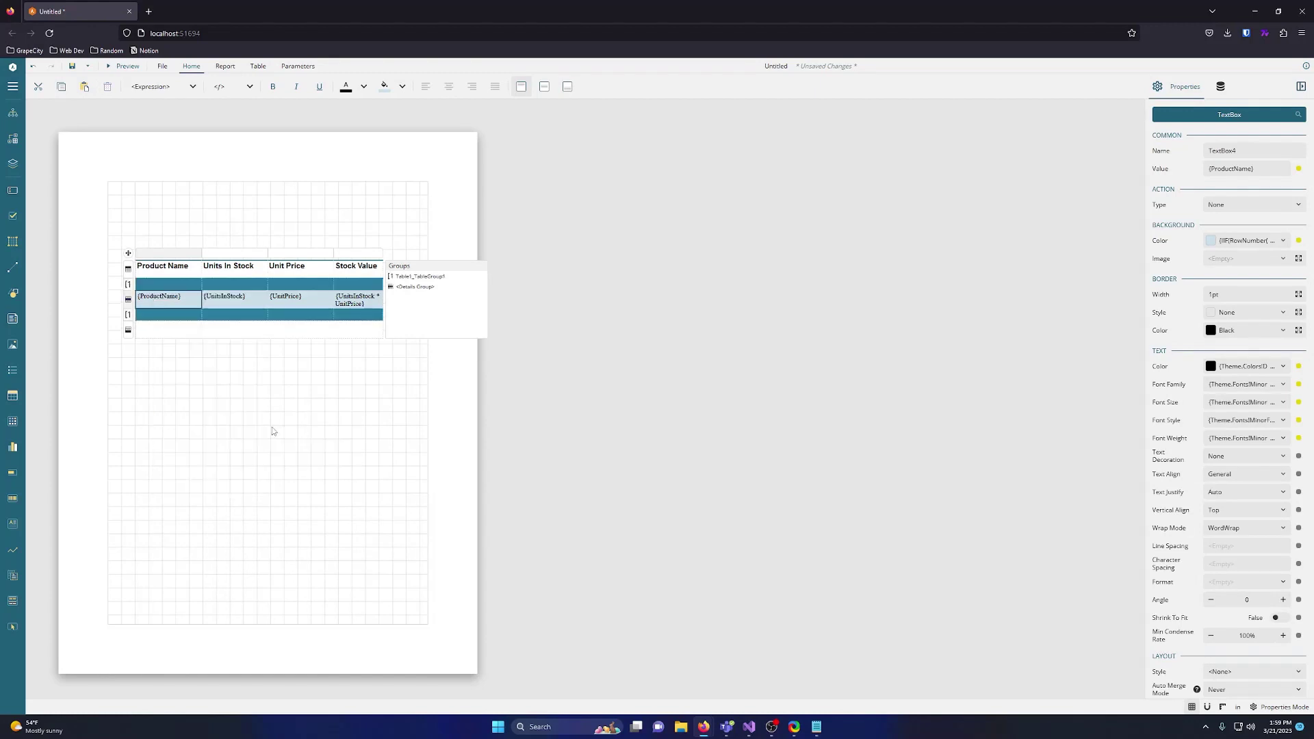
{"action": "left_click", "coordinate": [201, 357]}
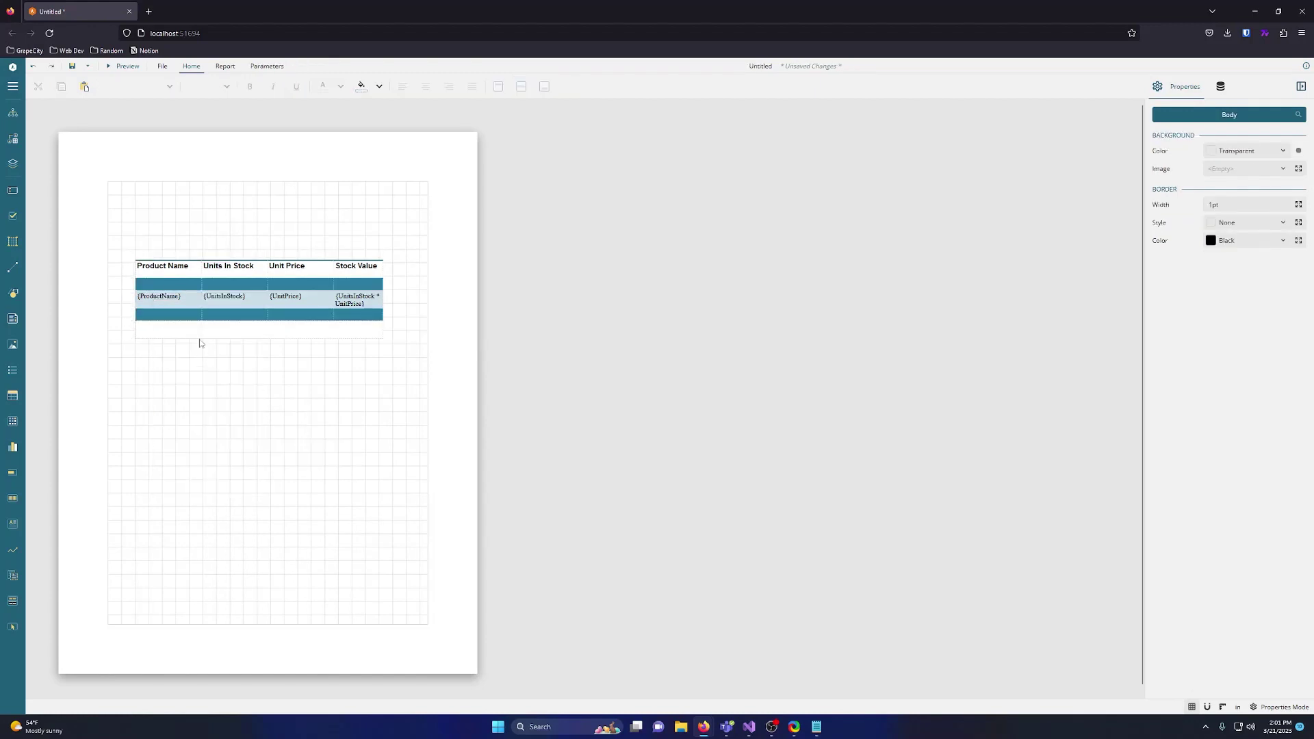
Set Table1_TableGroup1's group expression to CategoryName
{"action": "left_click", "coordinate": [156, 286]}
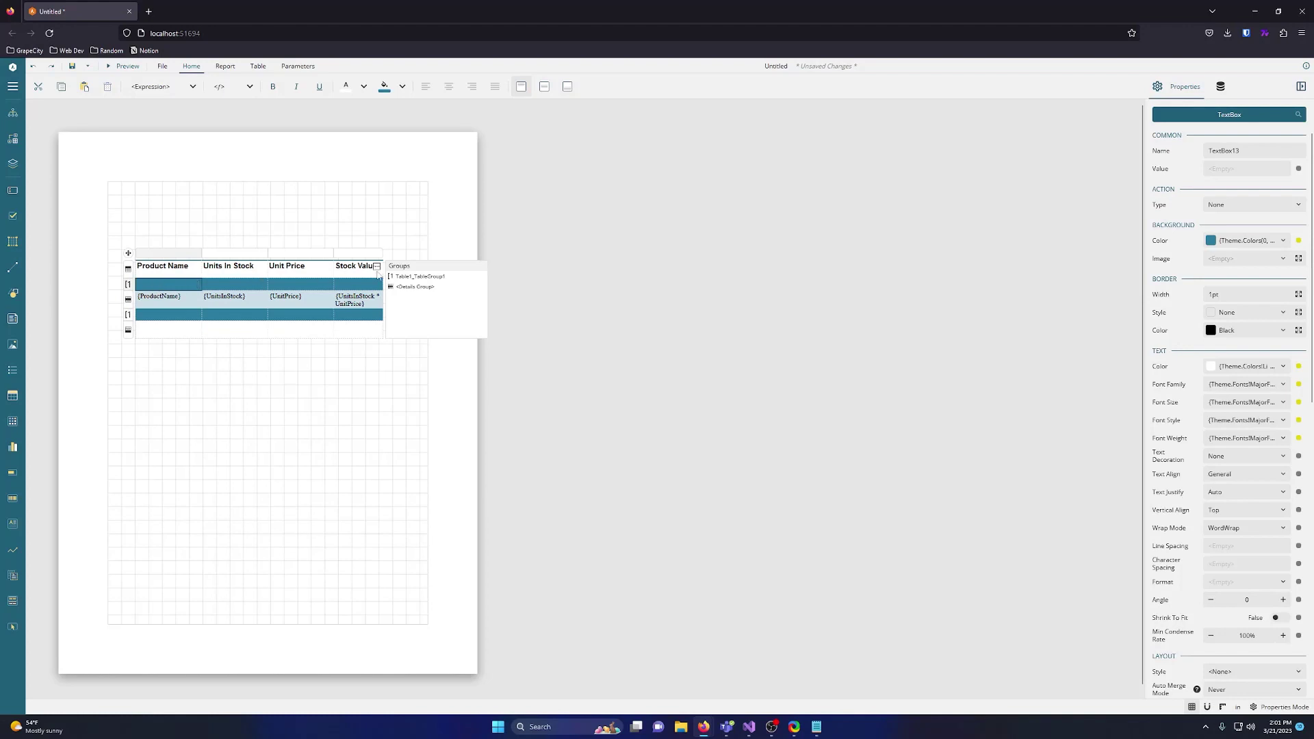
{"action": "left_click", "coordinate": [416, 277]}
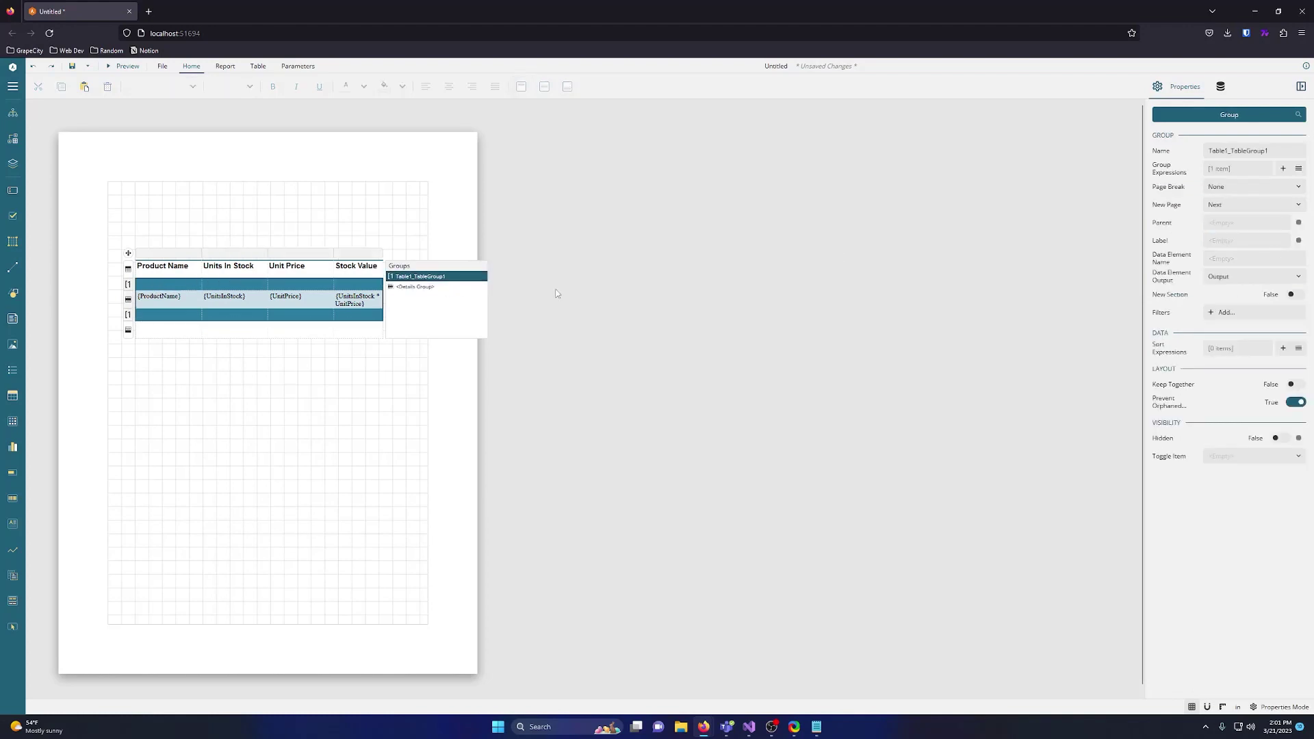
{"action": "left_click", "coordinate": [1298, 169]}
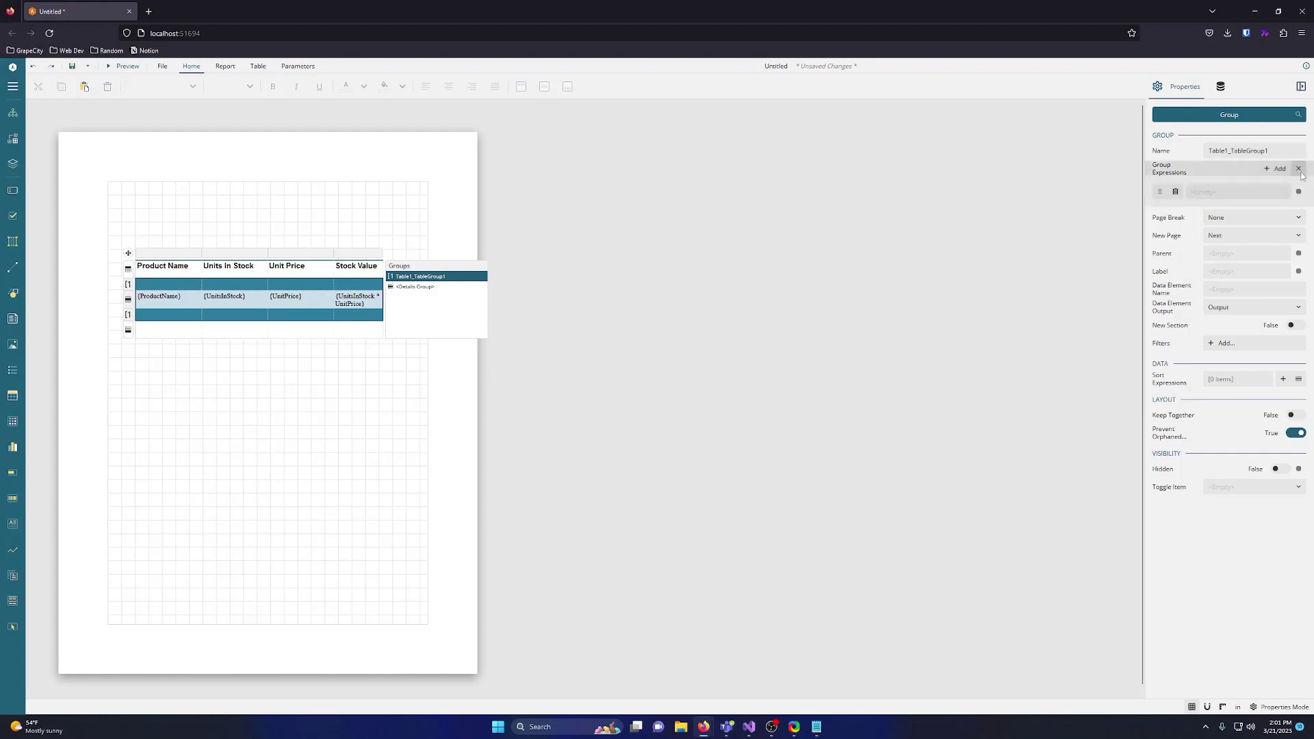
{"action": "left_click", "coordinate": [1299, 192]}
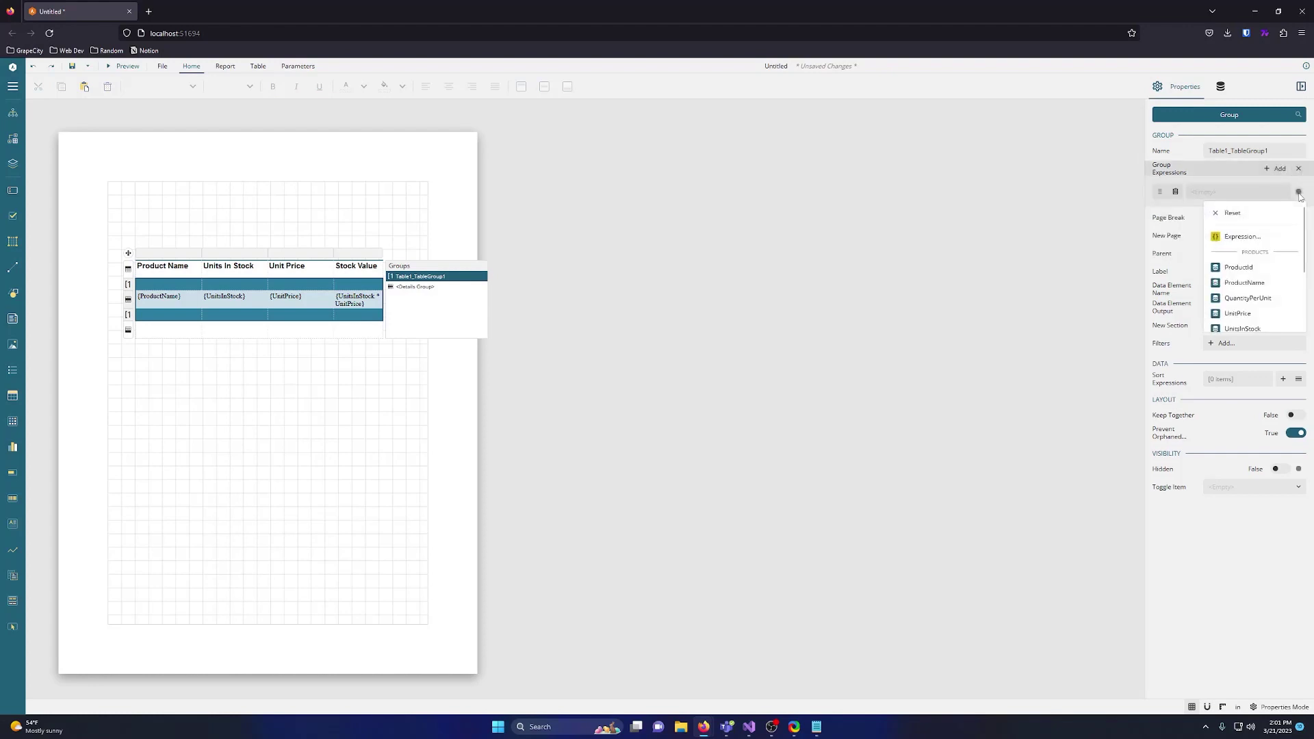
{"action": "scroll", "coordinate": [1253, 287], "scroll_direction": "down", "scroll_amount": 3}
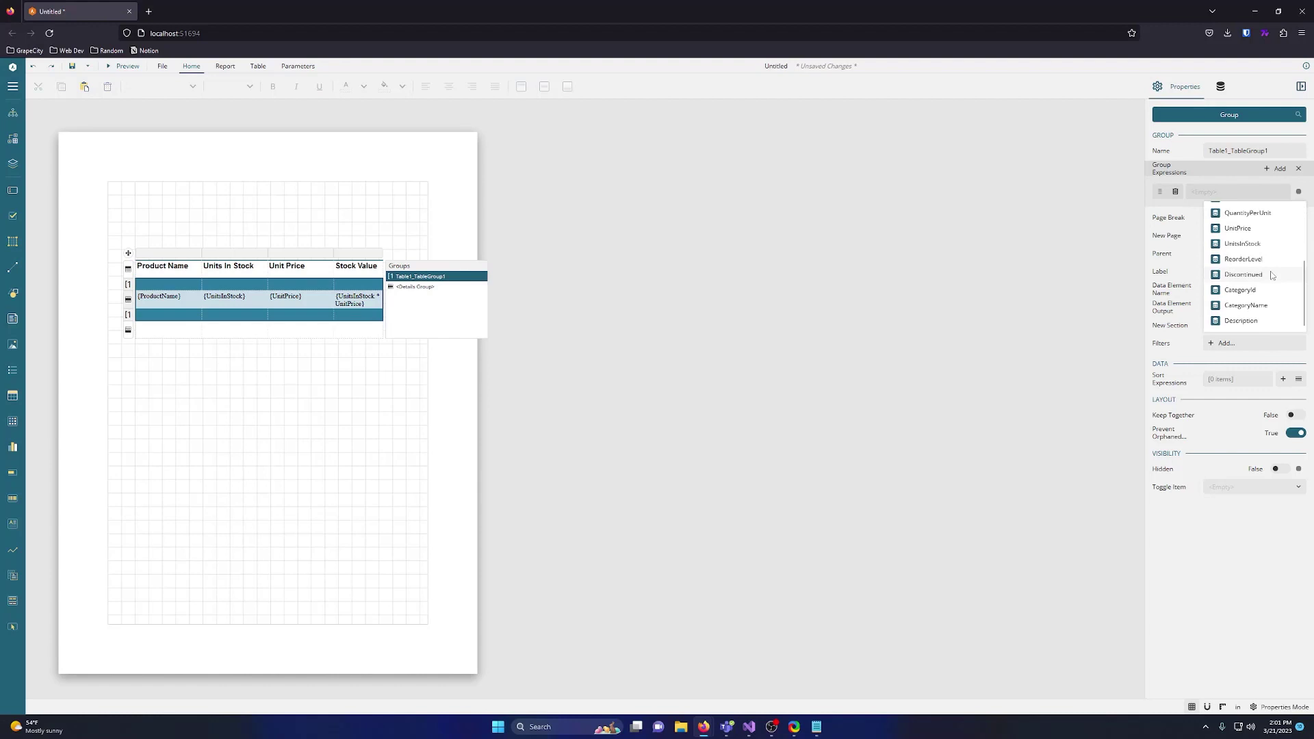
{"action": "left_click", "coordinate": [1246, 305]}
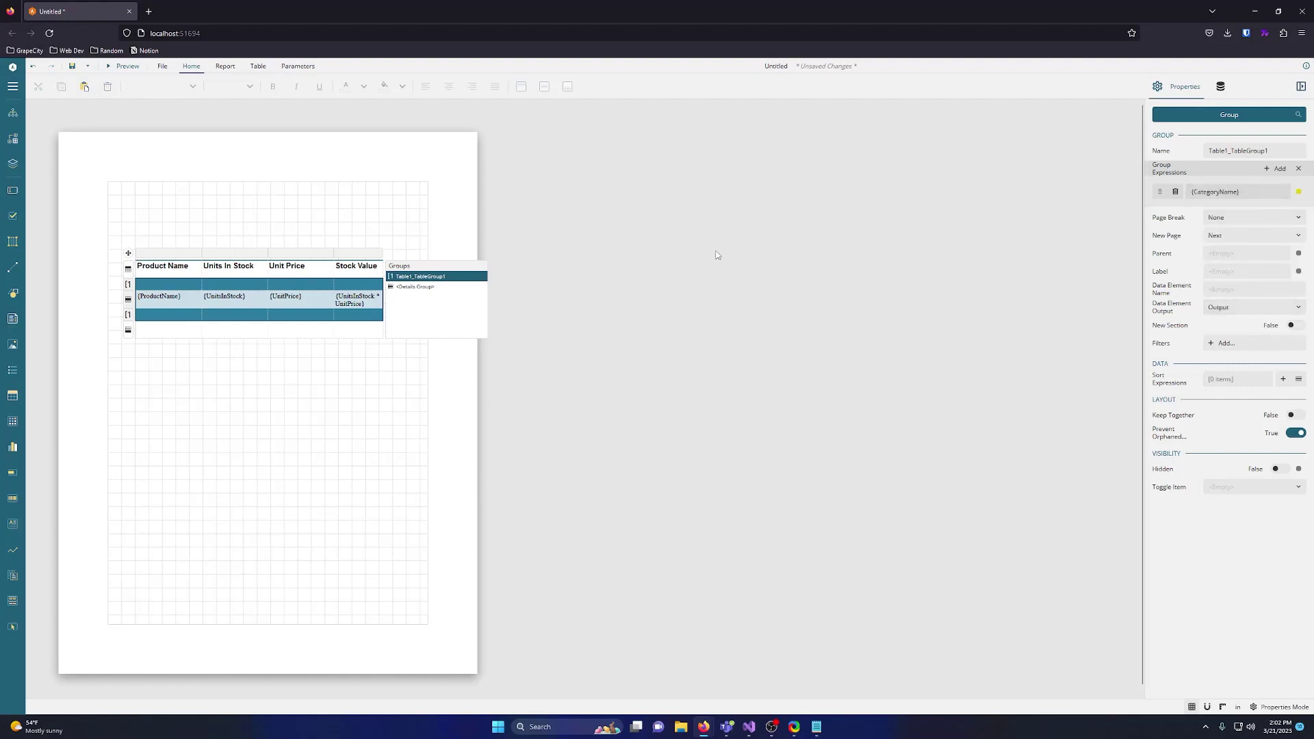
Put {CategoryName} in the group header cell and delete the group footer row
{"action": "left_click", "coordinate": [164, 286]}
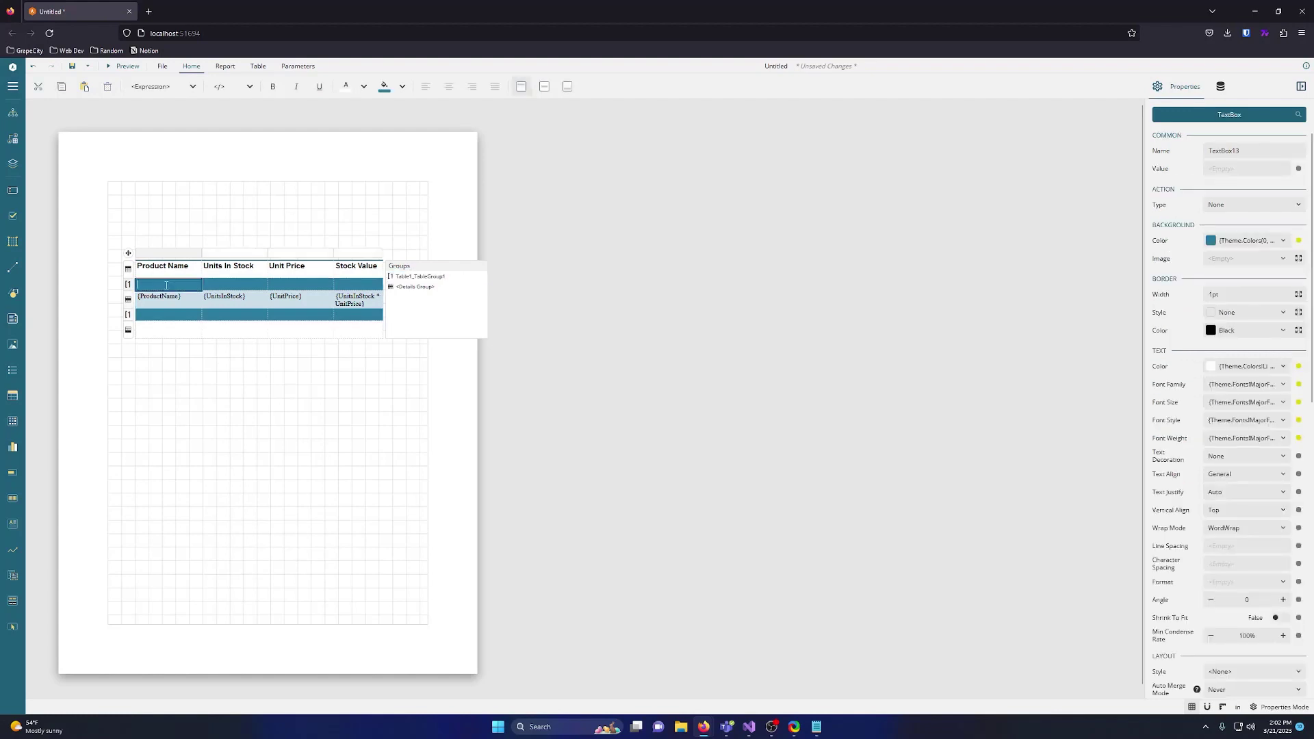
{"action": "type", "text": "{Cate"}
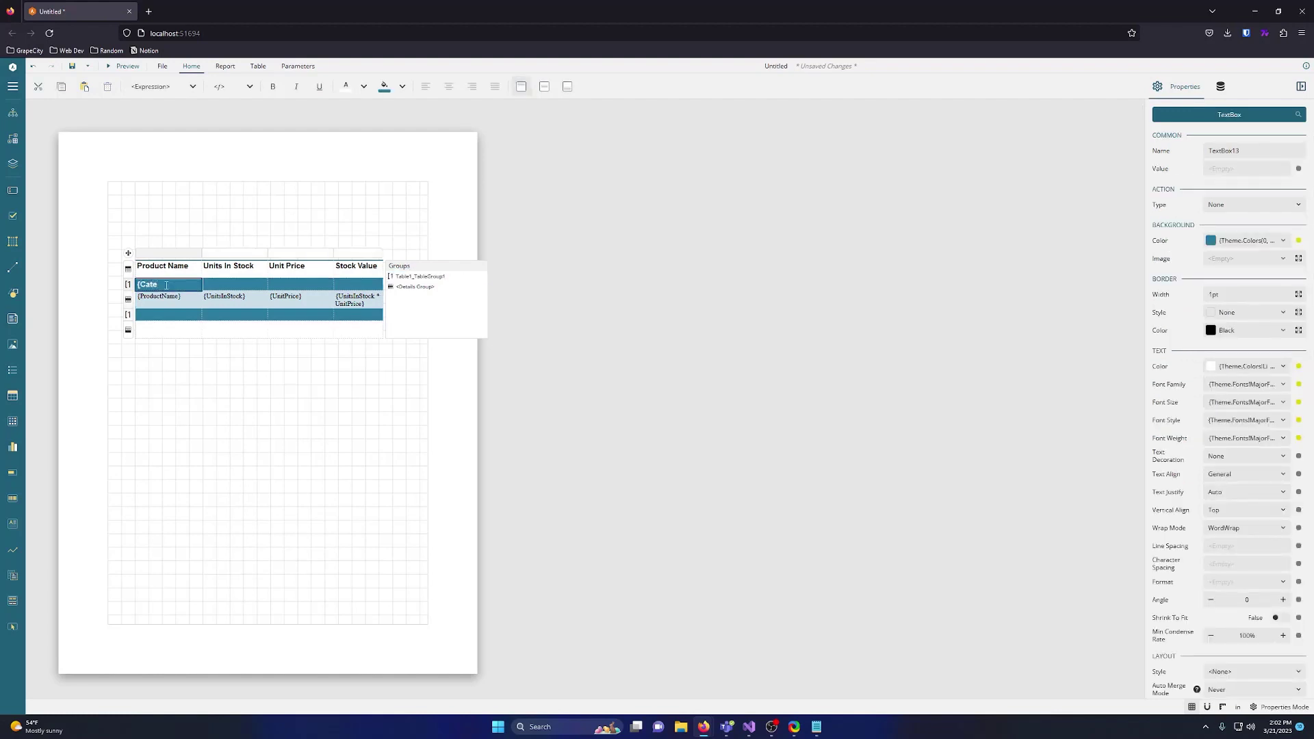
{"action": "type", "text": "oryName"}
{"action": "left_click", "coordinate": [130, 315]}
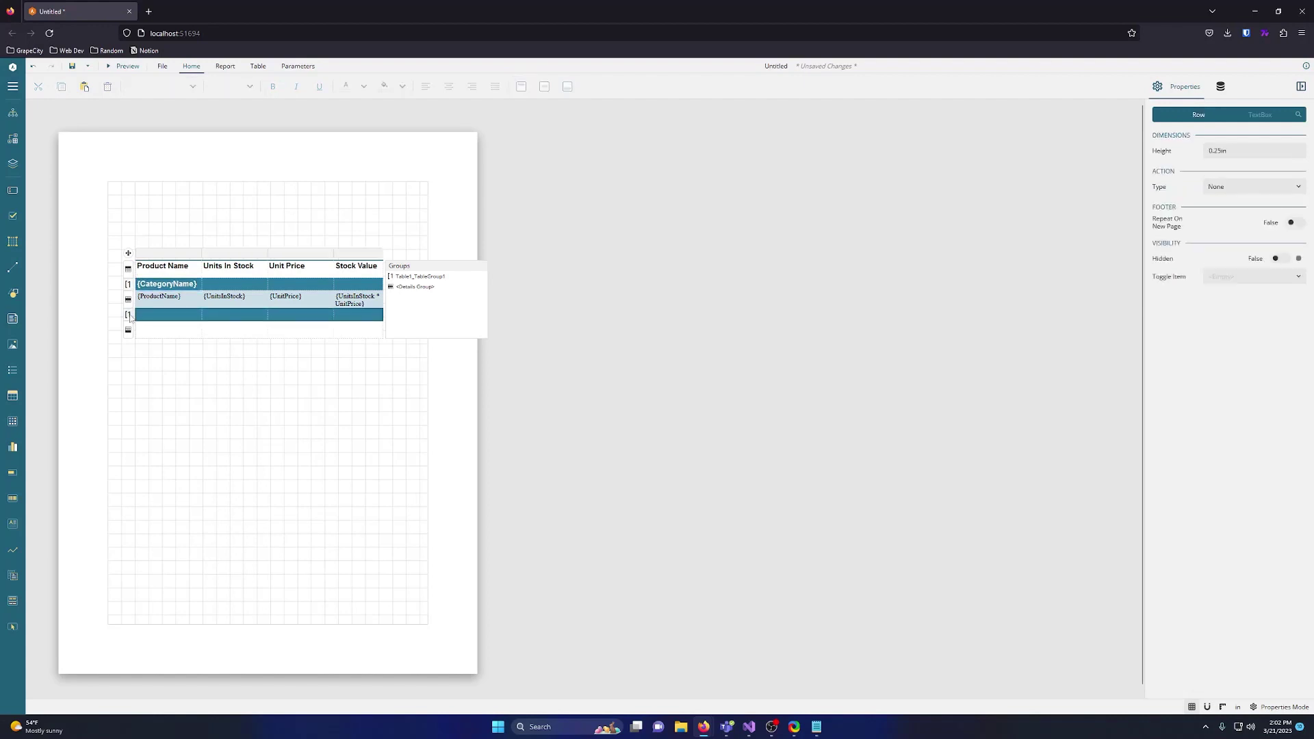
{"action": "key", "text": "Delete"}
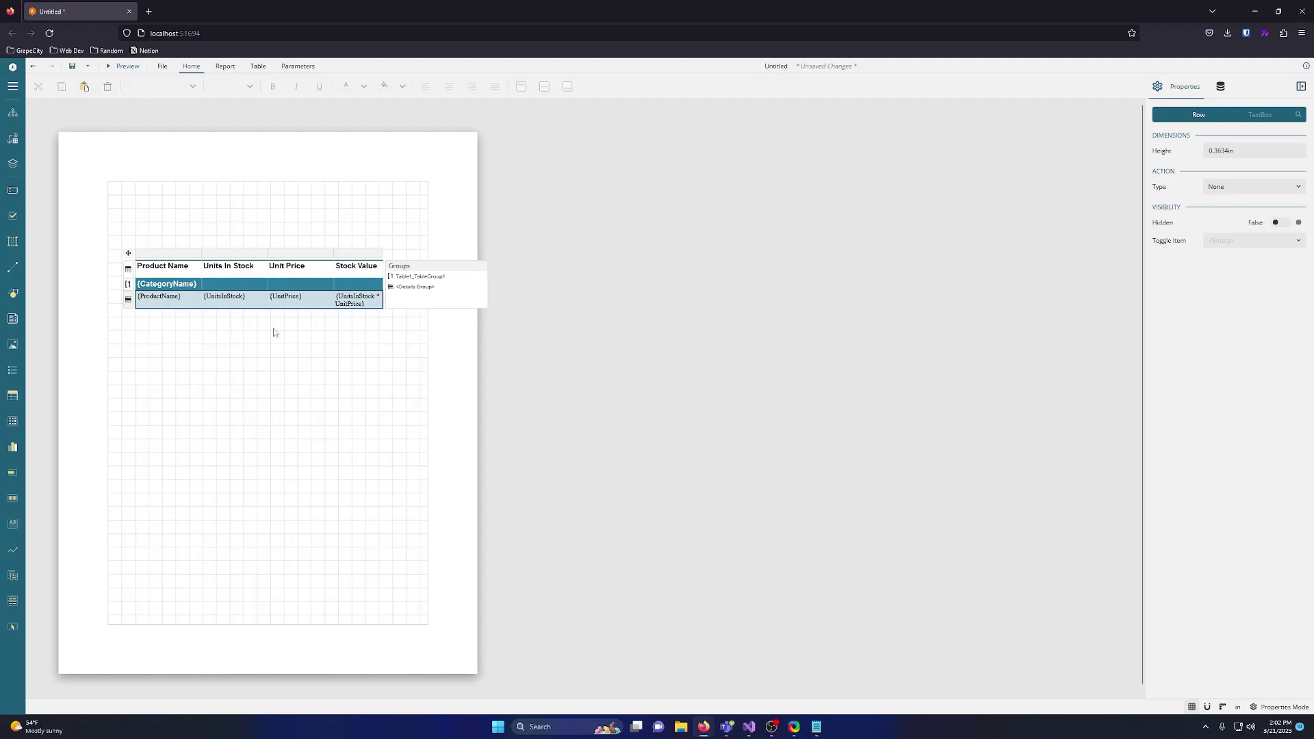
{"action": "left_click", "coordinate": [201, 334]}
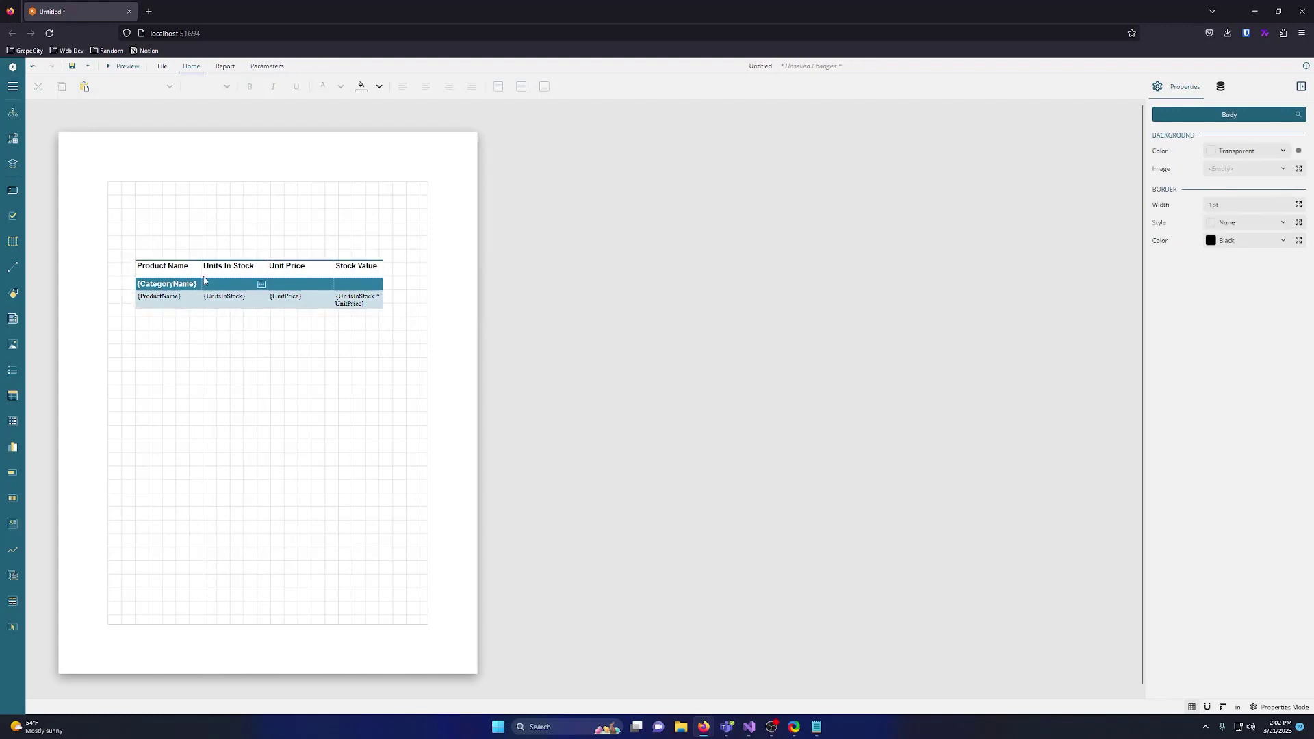
{"action": "left_click", "coordinate": [125, 66]}
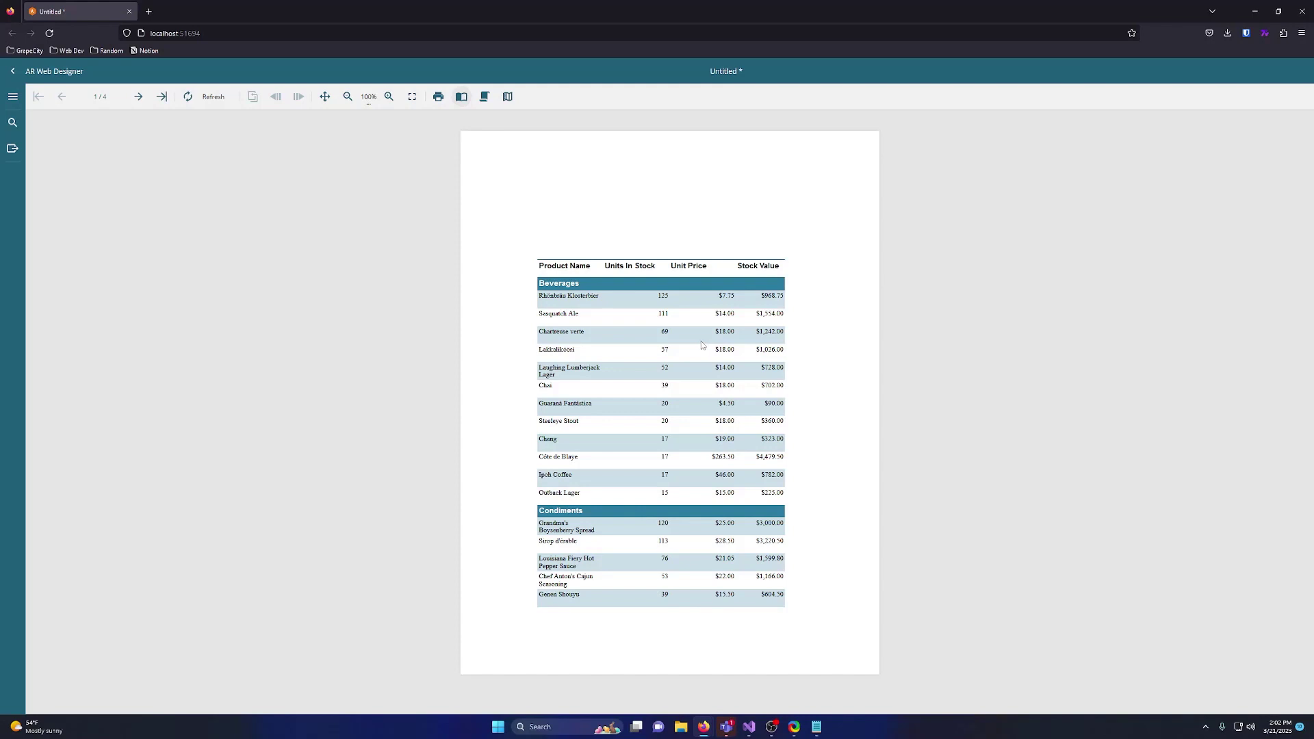
{"action": "left_click", "coordinate": [138, 97]}
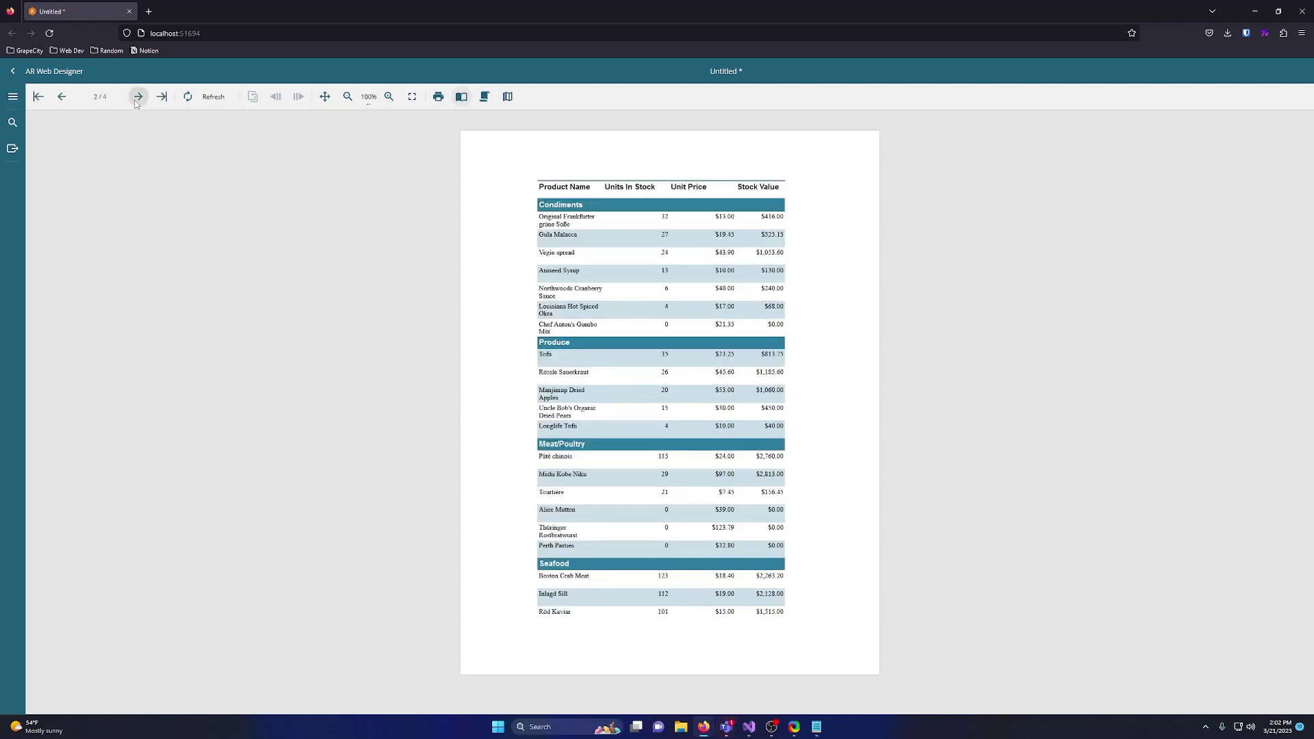
{"action": "left_click", "coordinate": [39, 97]}
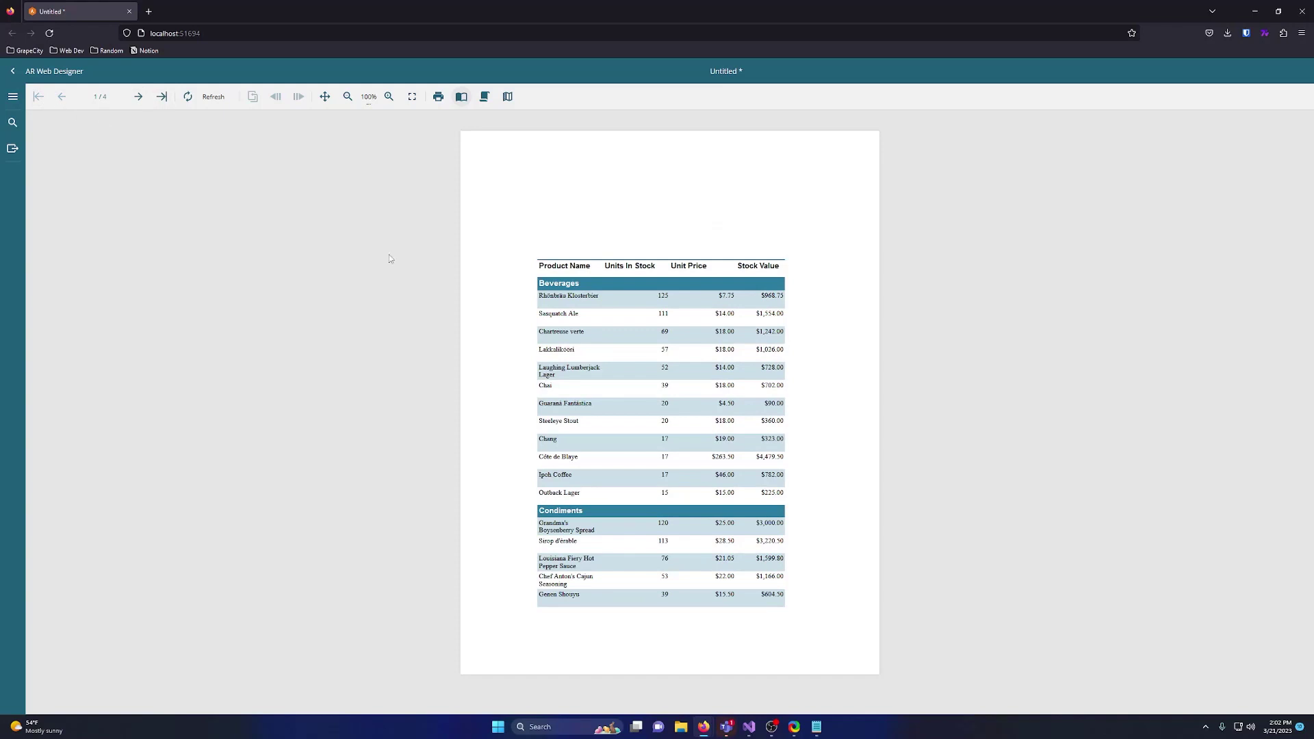
{"action": "left_click", "coordinate": [12, 70]}
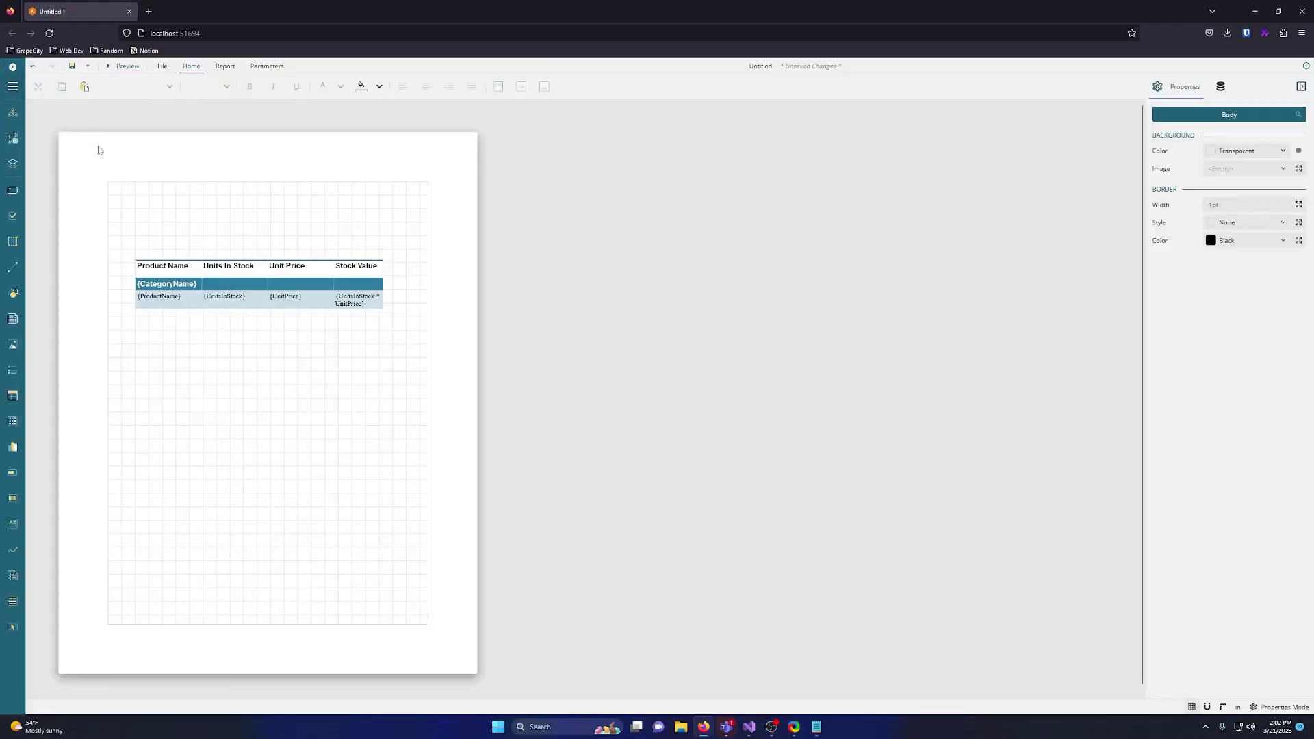
Give the category header's Units In Stock cell the Sum(UnitsInStock) expression
{"action": "left_click", "coordinate": [237, 285]}
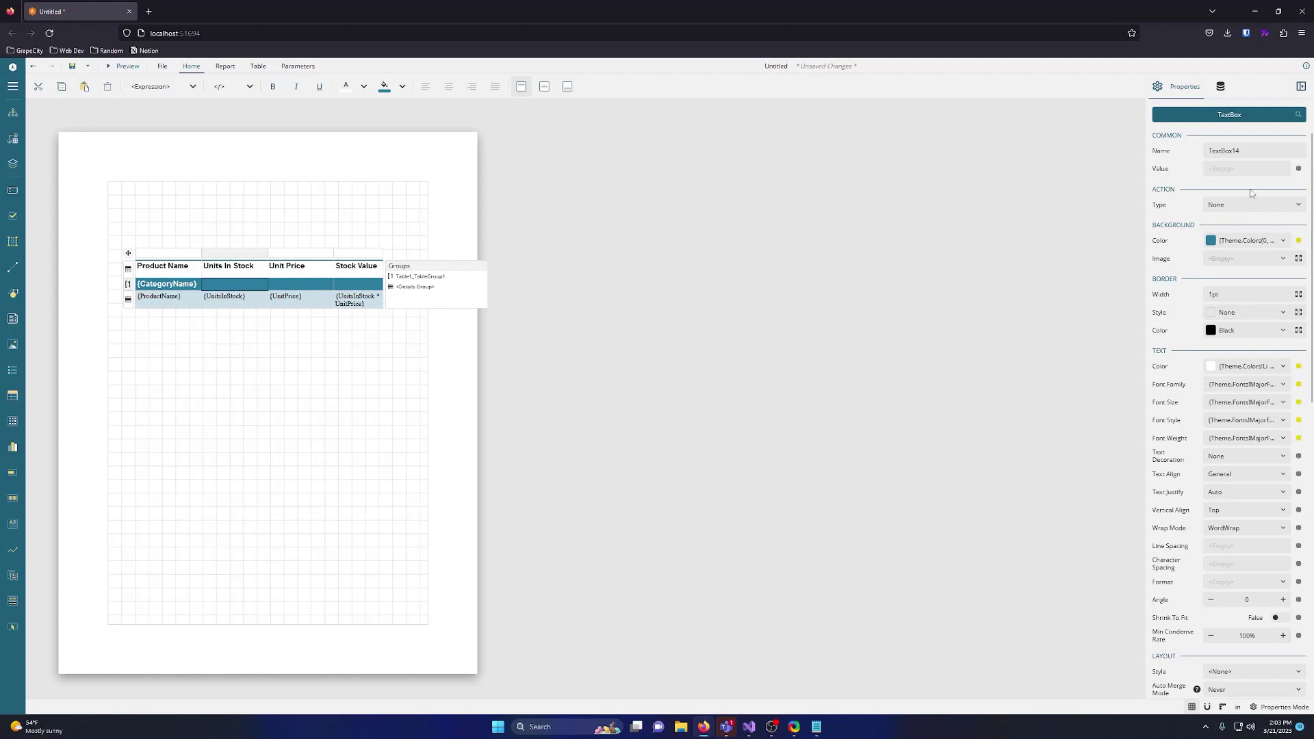
{"action": "left_click", "coordinate": [1299, 169]}
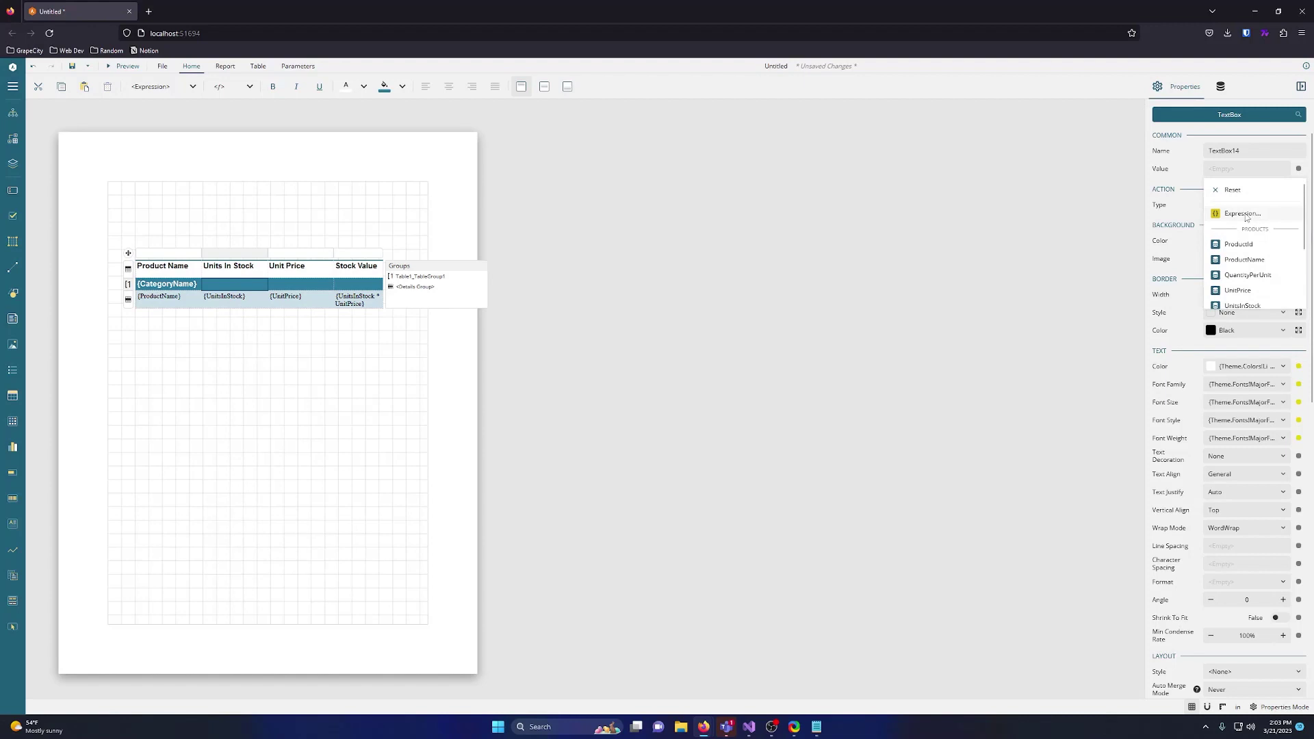
{"action": "left_click", "coordinate": [1247, 216]}
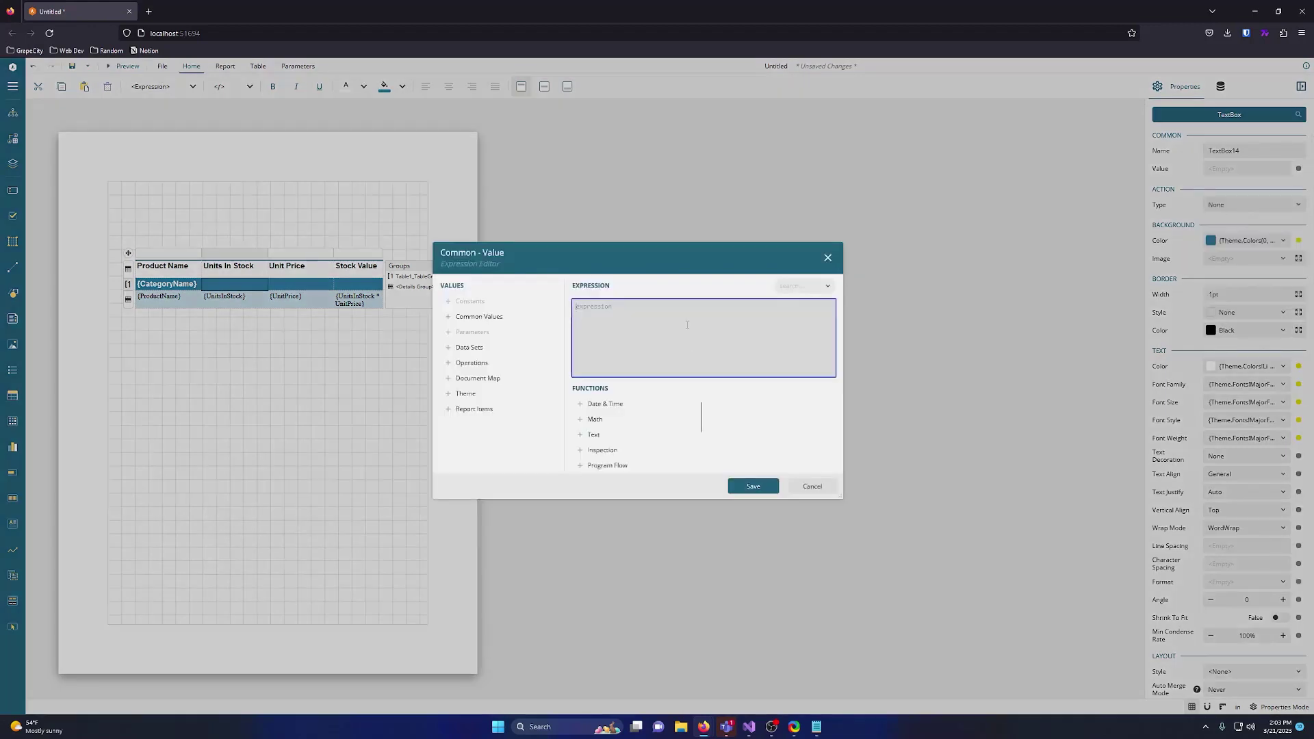
{"action": "type", "text": "{Sum(UnitsInS"}
{"action": "type", "text": "tock"}
{"action": "left_click", "coordinate": [755, 486]}
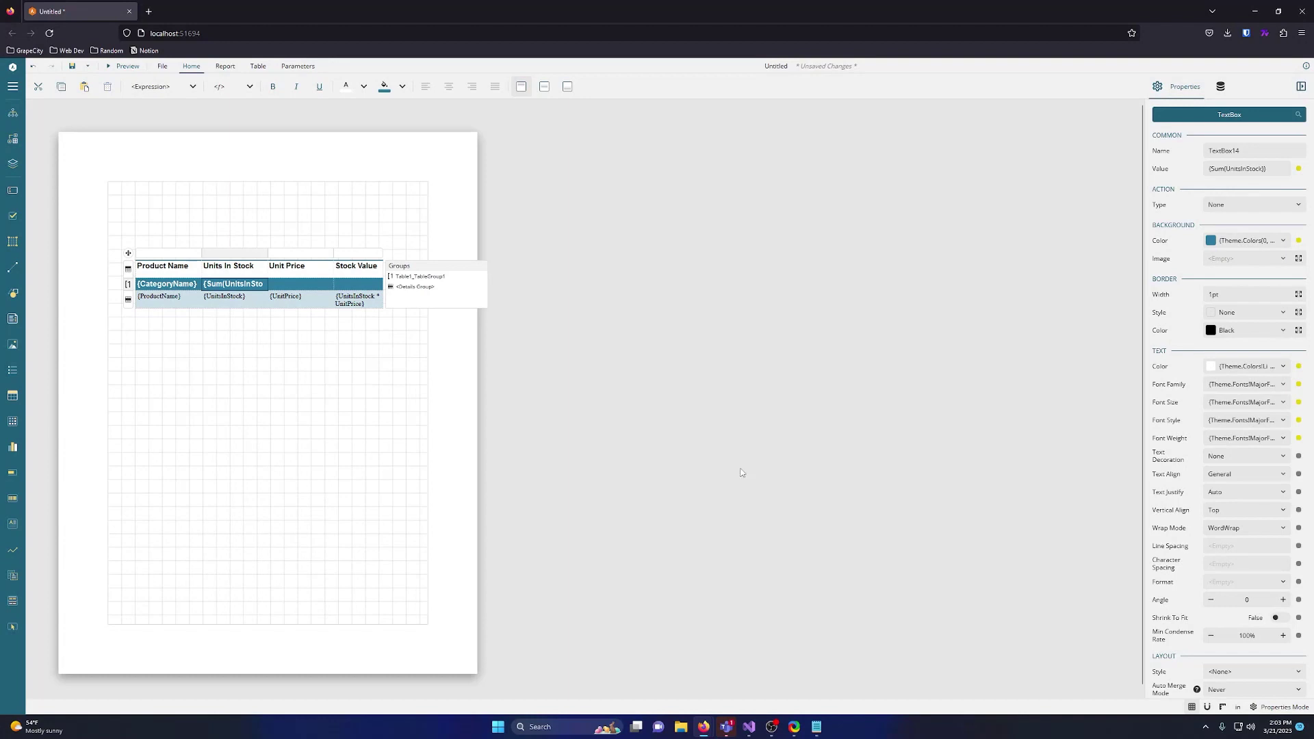
Set the header's Stock Value cell to {Sum(UnitsInStock * UnitPrice)}
{"action": "left_click", "coordinate": [358, 285]}
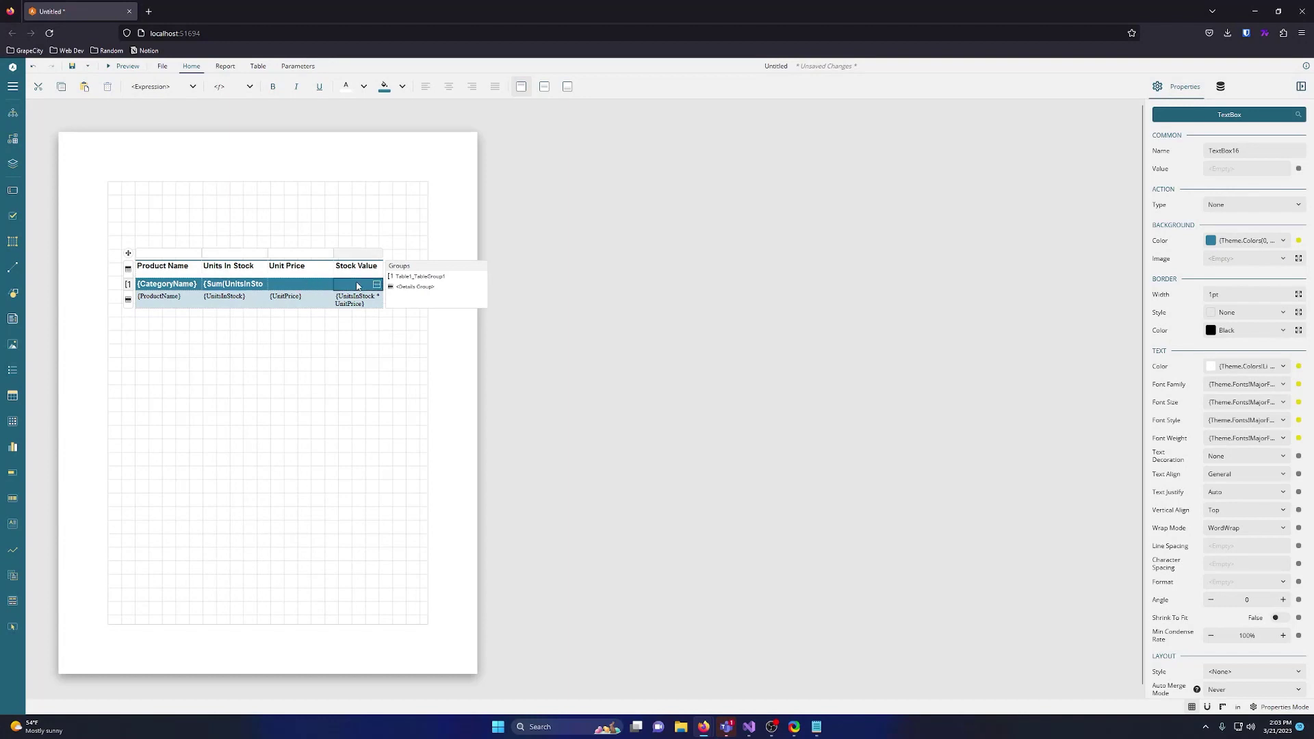
{"action": "left_click", "coordinate": [1299, 169]}
{"action": "left_click", "coordinate": [1244, 212]}
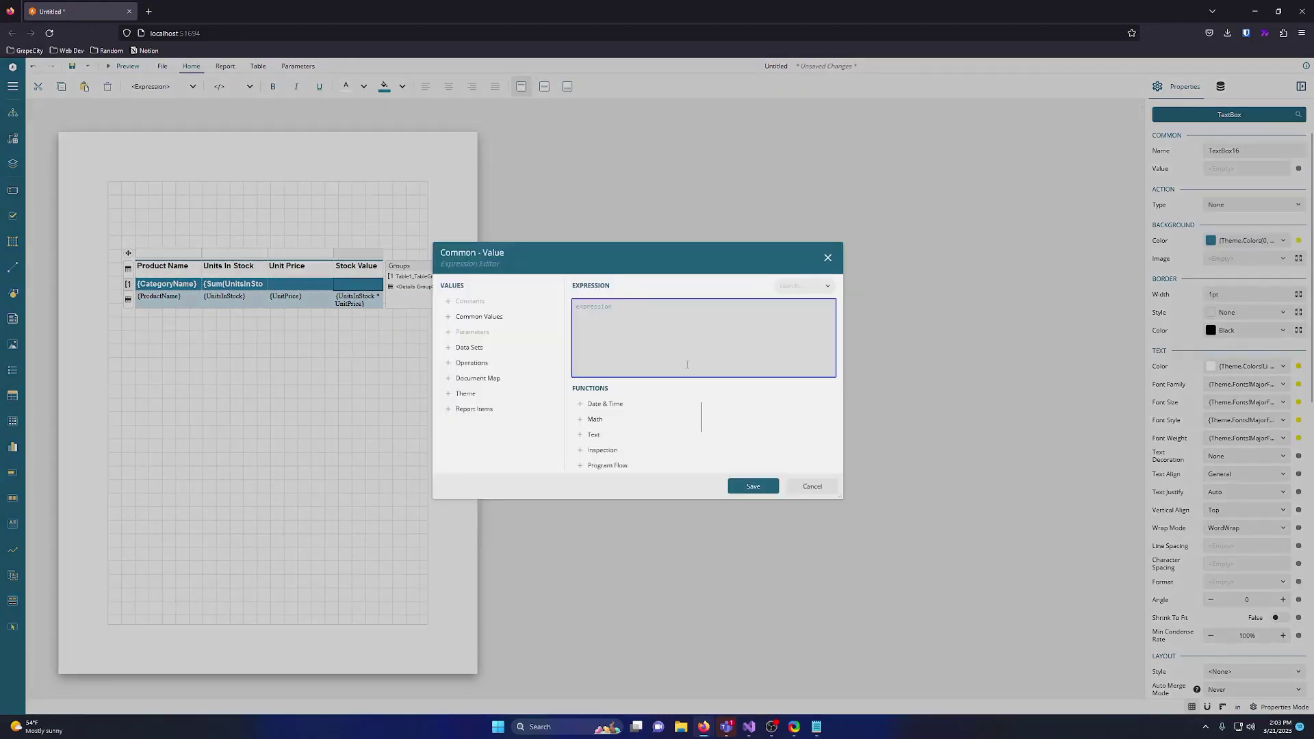
{"action": "type", "text": "="}
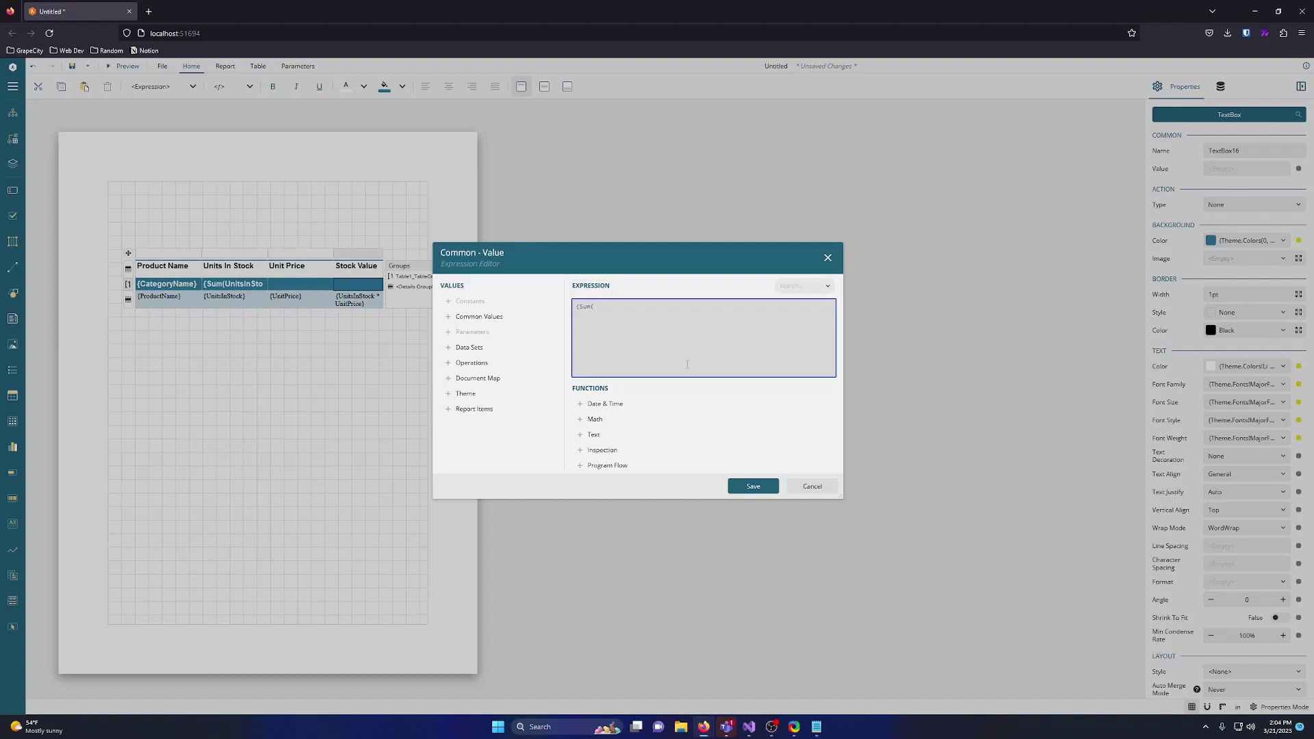
{"action": "type", "text": "itsInSto"}
{"action": "type", "text": "ck * UnitPrice"}
{"action": "left_click", "coordinate": [754, 486]}
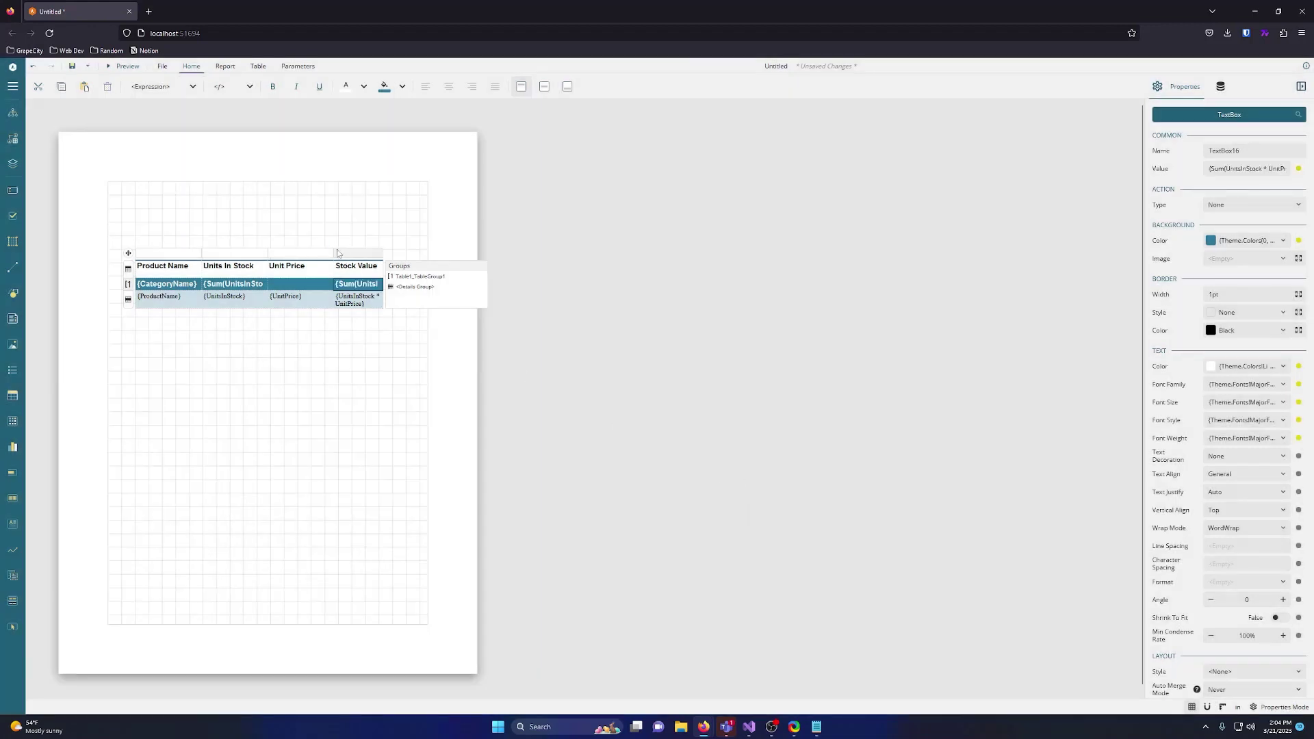
{"action": "left_click_drag", "start_coordinate": [334, 253], "coordinate": [321, 254]}
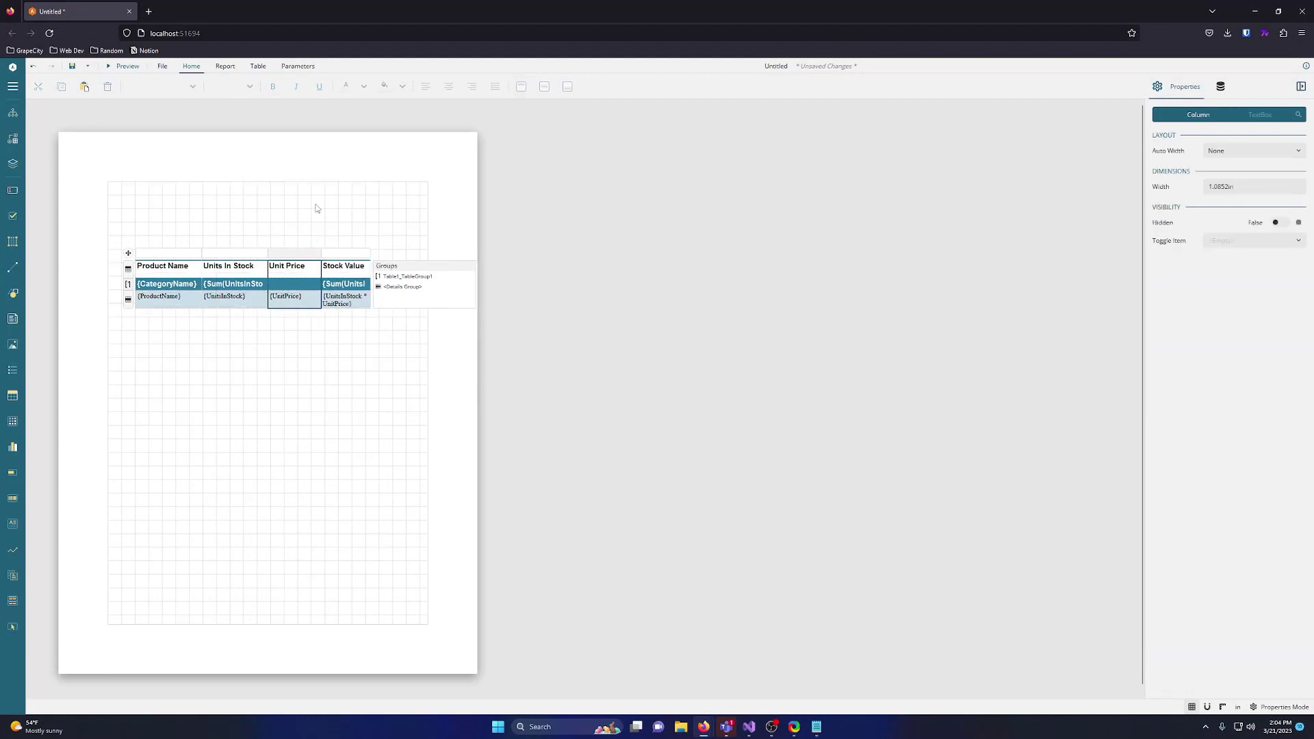
{"action": "left_click", "coordinate": [123, 66]}
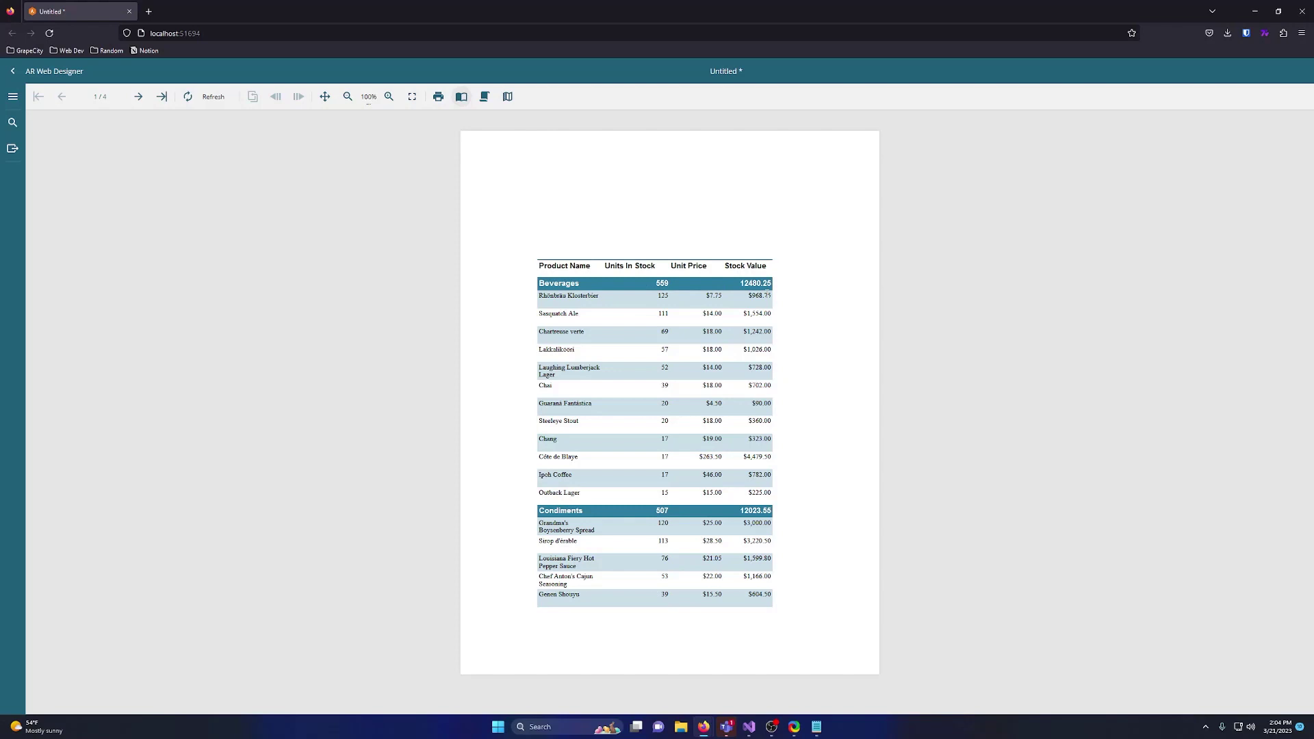
{"action": "left_click", "coordinate": [139, 97]}
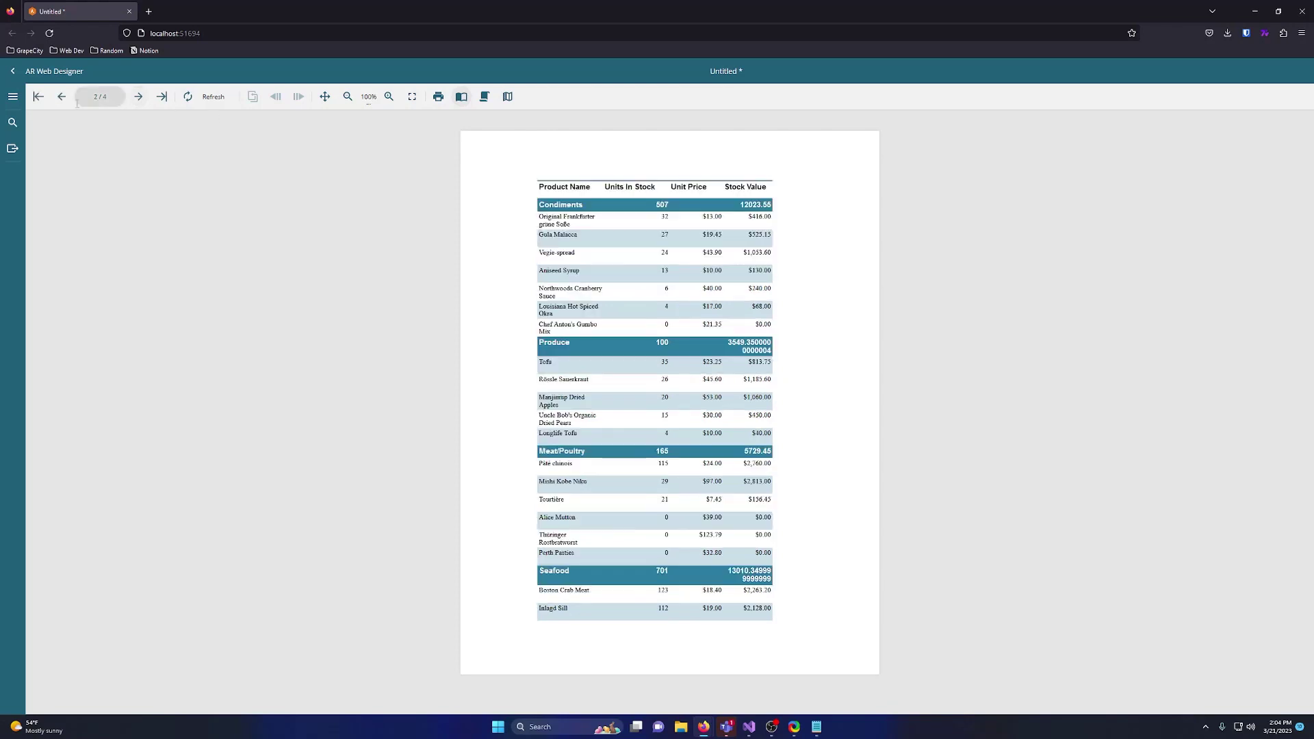
{"action": "left_click", "coordinate": [62, 96]}
{"action": "left_click", "coordinate": [12, 70]}
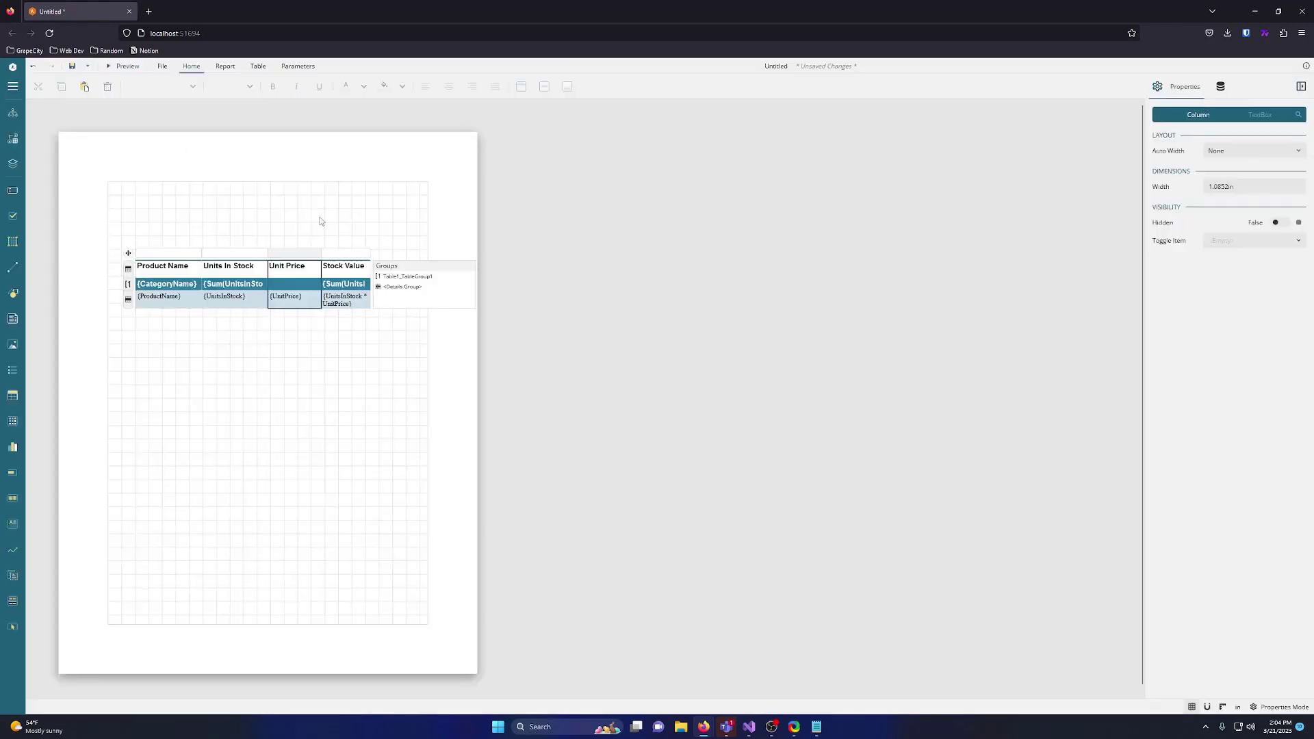
Format the Stock Value category total cell as Currency (c2)
{"action": "left_click", "coordinate": [245, 286]}
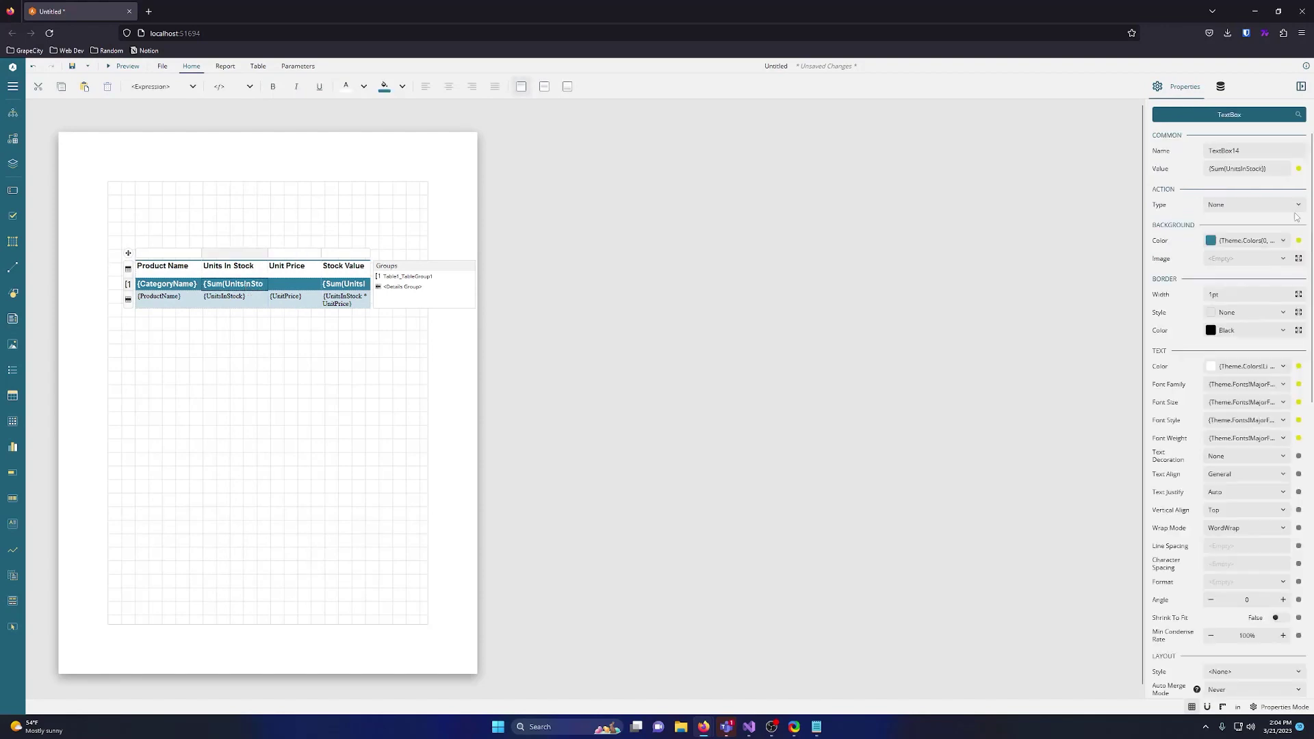
{"action": "left_click", "coordinate": [1280, 582]}
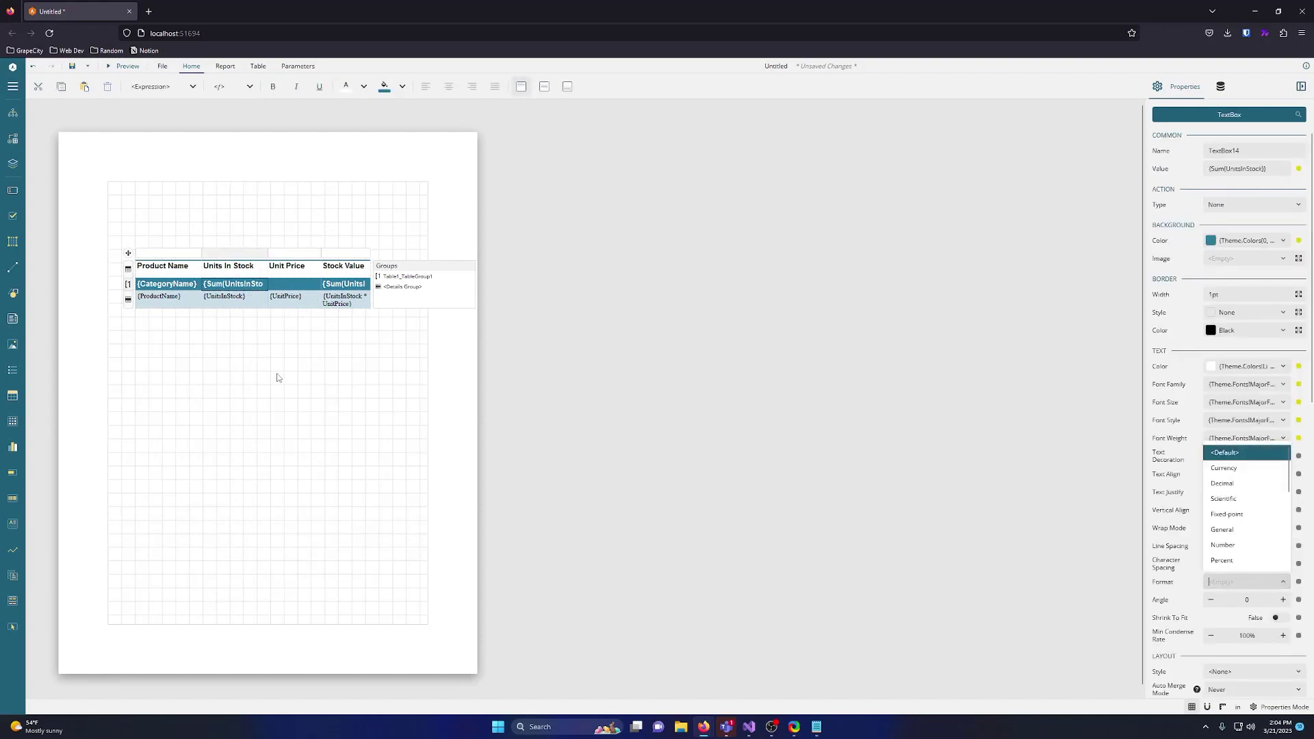
{"action": "left_click", "coordinate": [346, 284]}
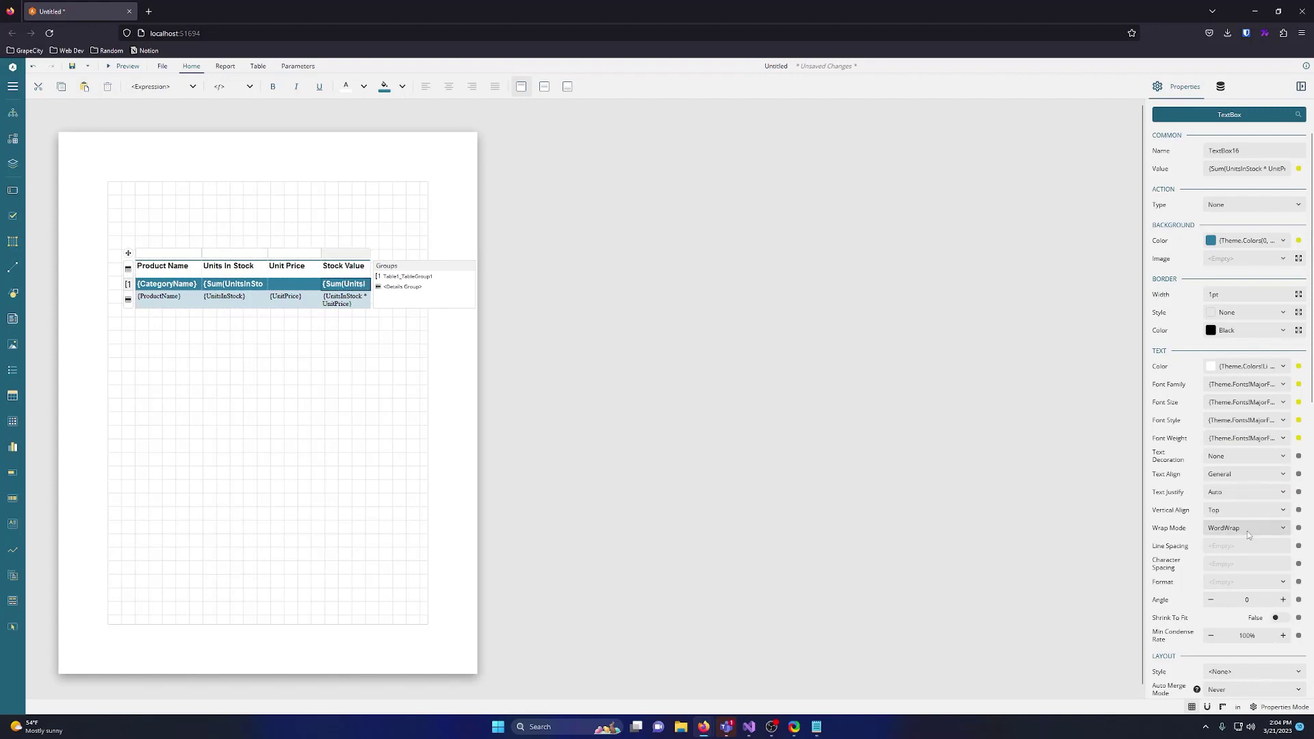
{"action": "left_click", "coordinate": [1282, 582]}
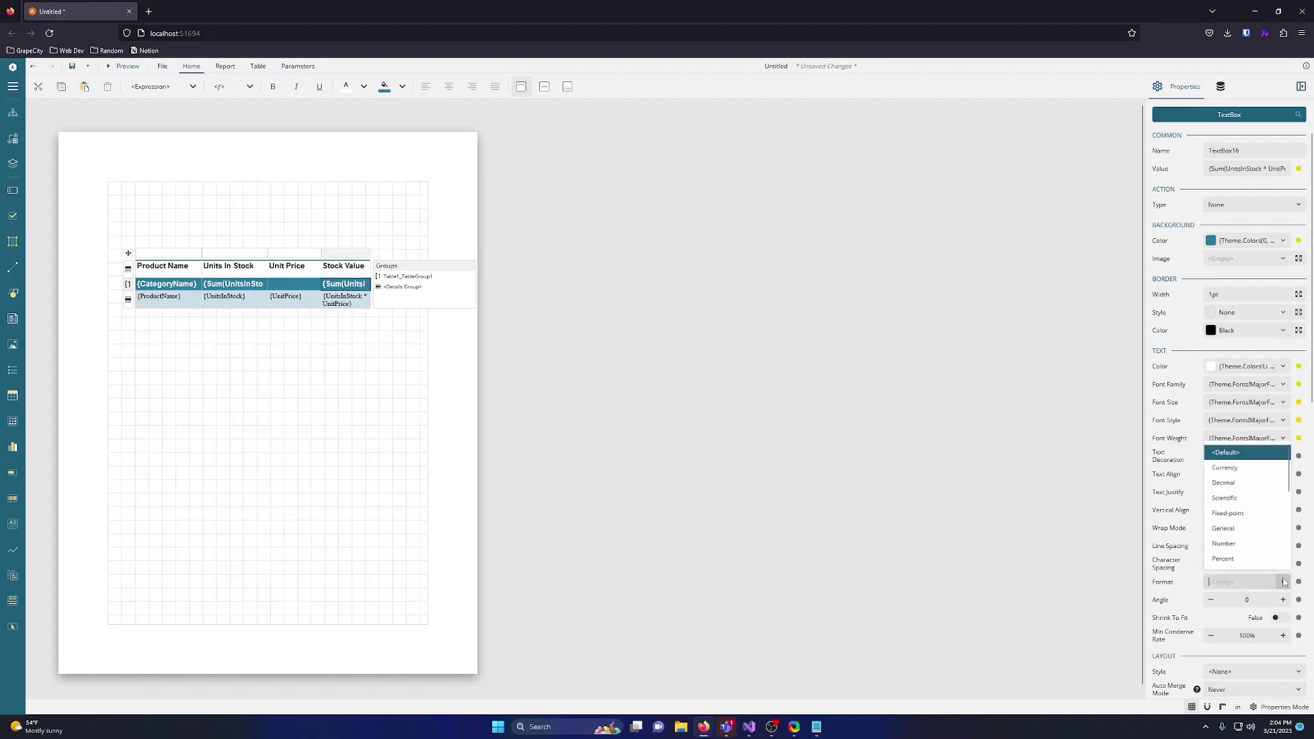
{"action": "left_click", "coordinate": [1233, 470]}
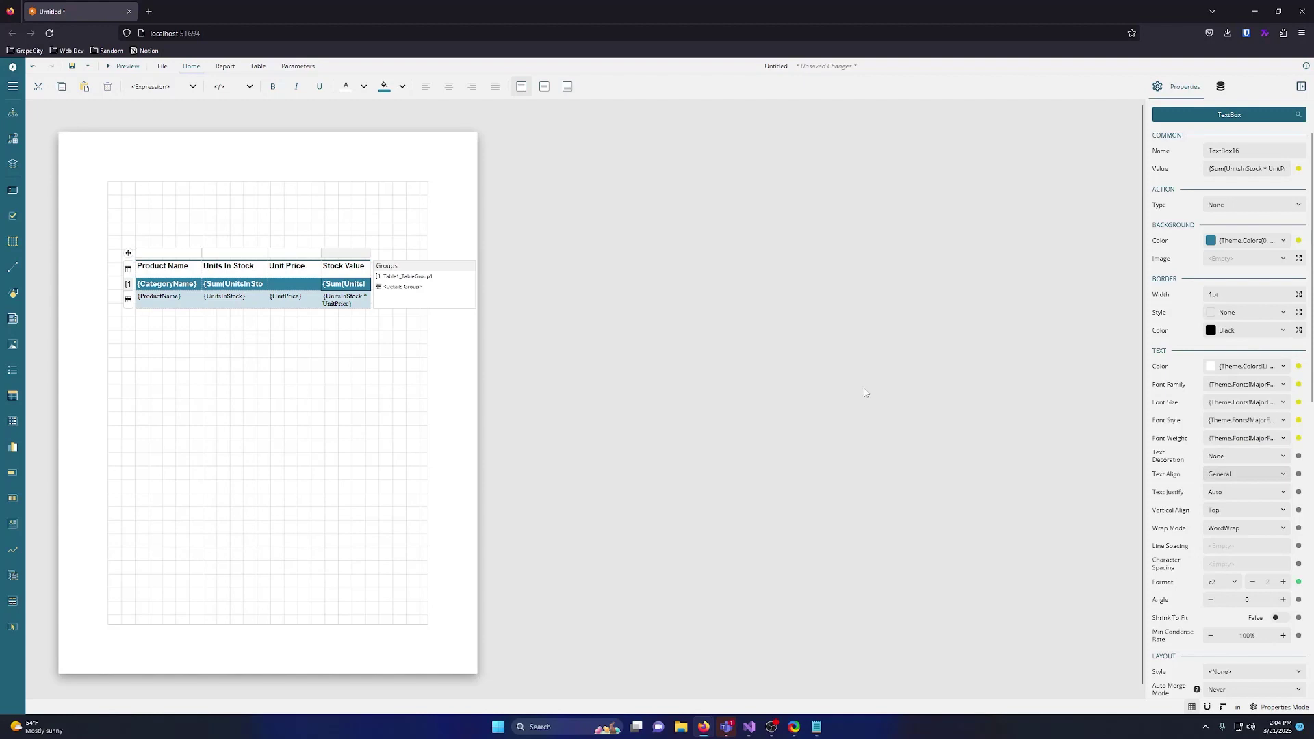
Preview the report's currency totals, such as $12,480.25, then return to the designer
{"action": "left_click", "coordinate": [288, 342]}
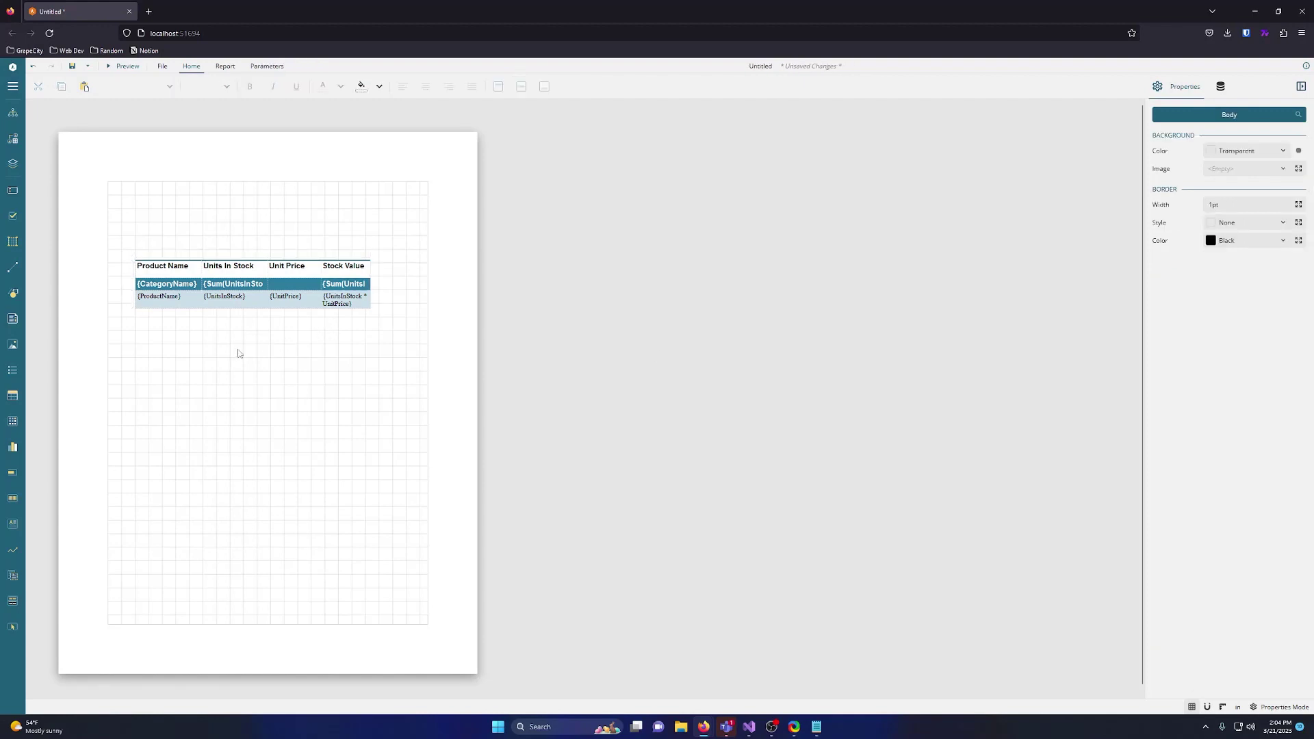
{"action": "left_click", "coordinate": [126, 66]}
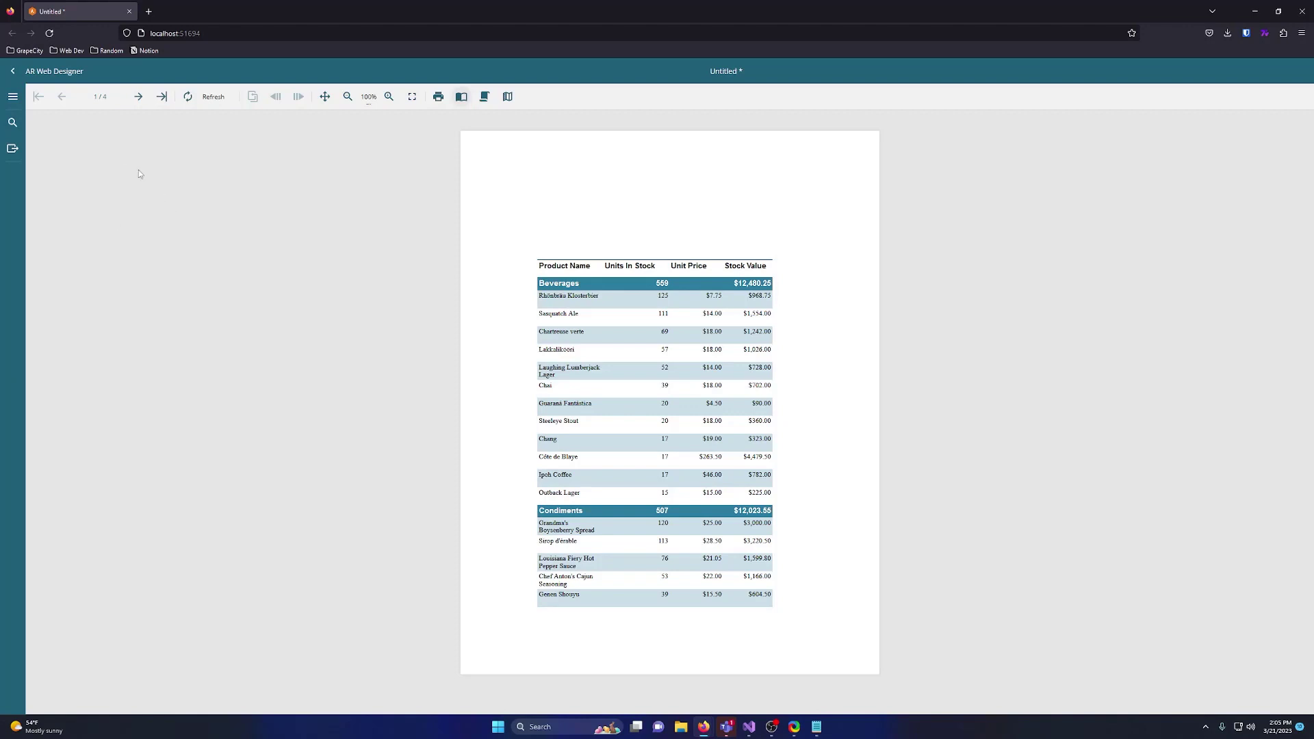
{"action": "left_click", "coordinate": [14, 70]}
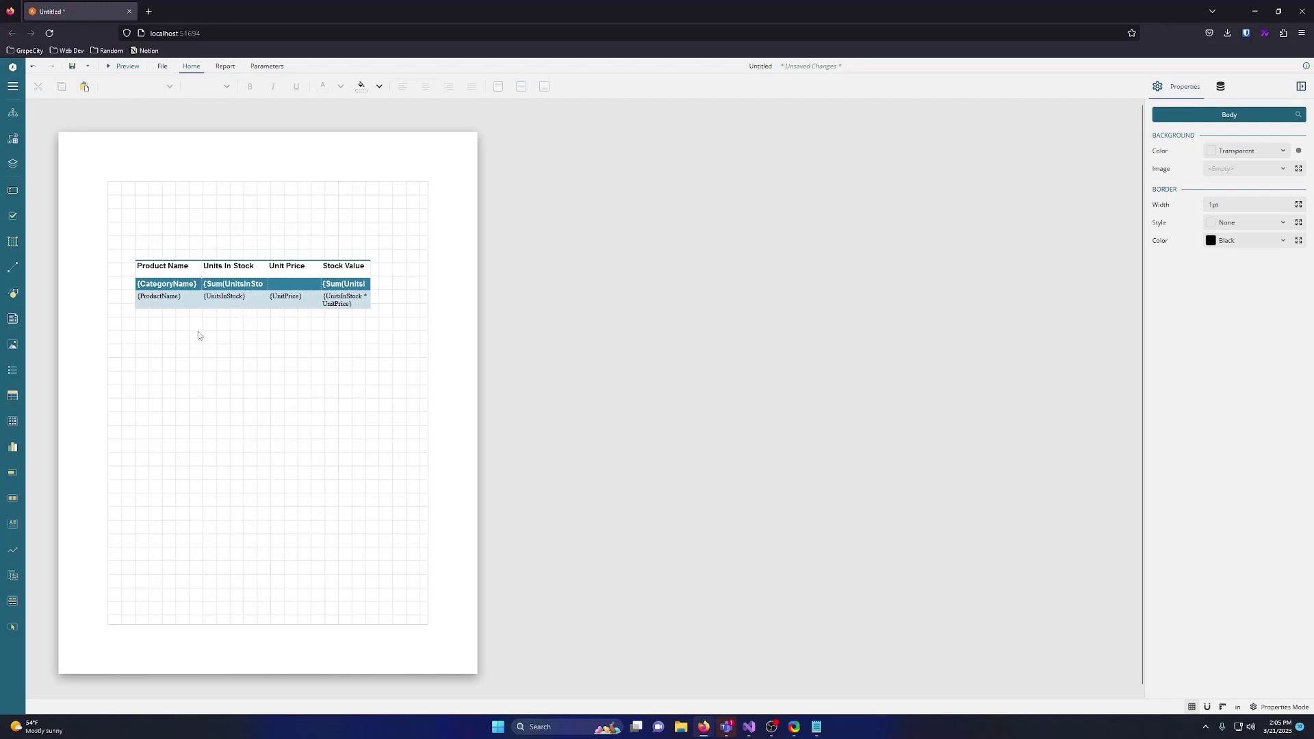
Insert a new table column to the right of Units In Stock
{"action": "left_click", "coordinate": [133, 256]}
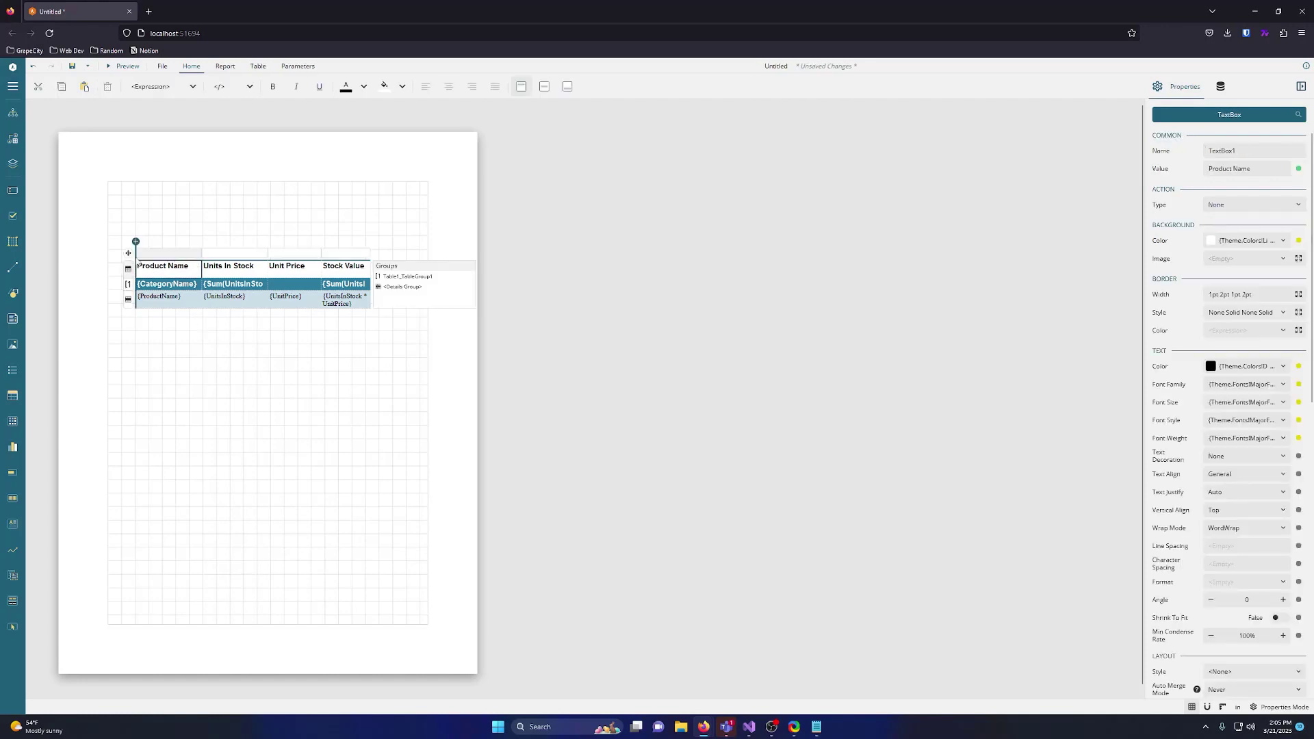
{"action": "right_click", "coordinate": [251, 284]}
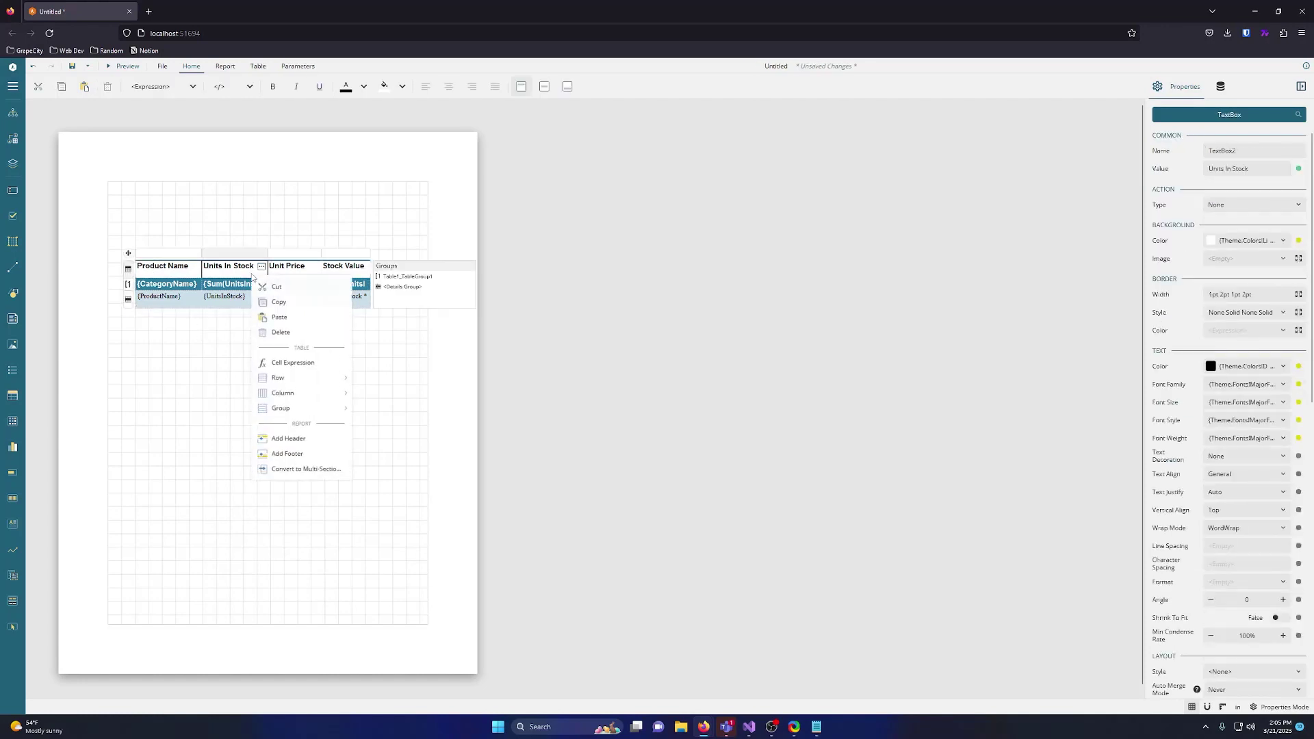
{"action": "mouse_move", "coordinate": [283, 394]}
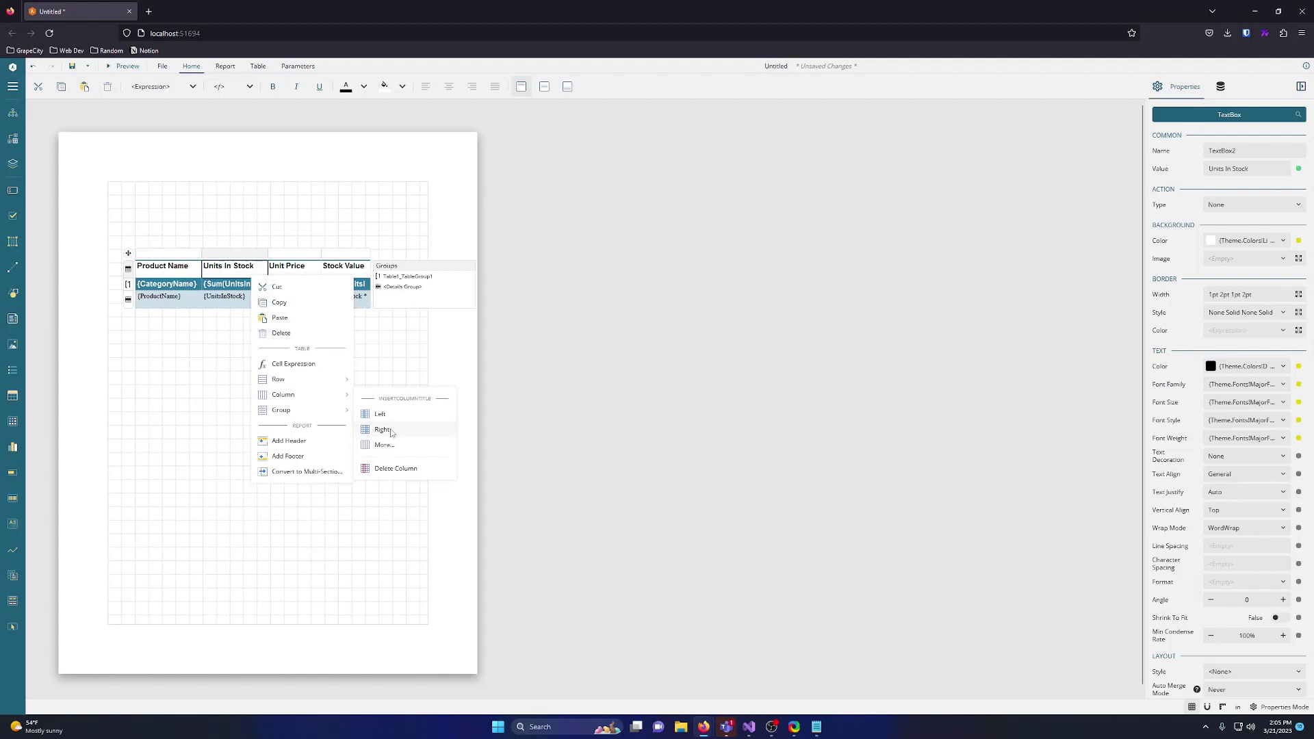
{"action": "left_click", "coordinate": [390, 431]}
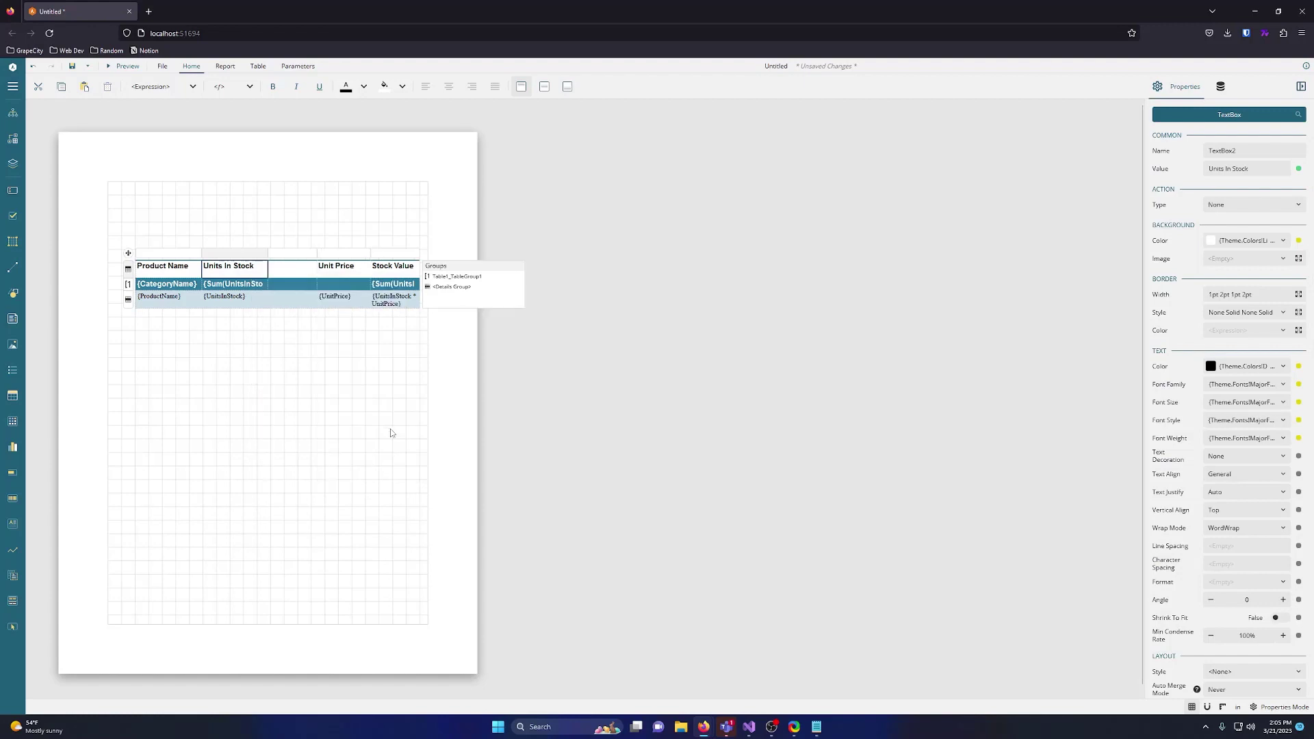
Bind the new column's detail cell to ReorderLevel, then select the UnitsInStock cell
{"action": "left_click", "coordinate": [291, 300]}
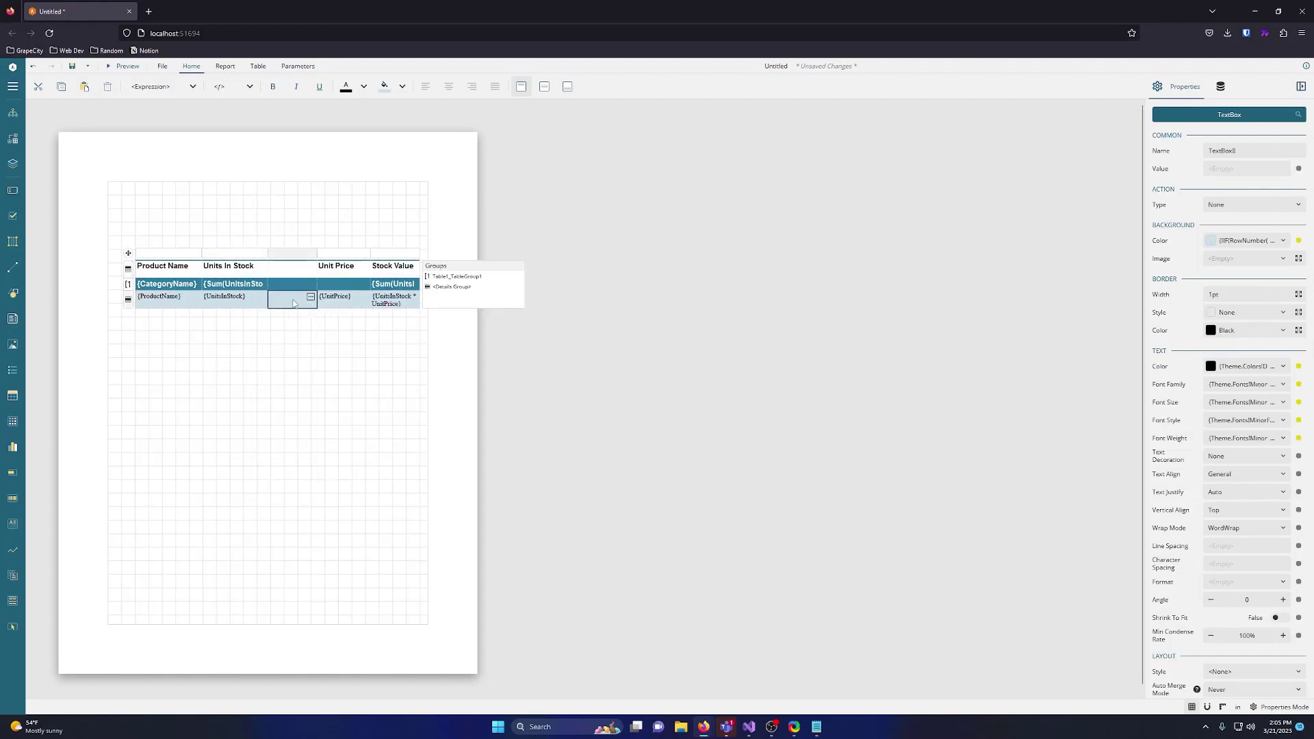
{"action": "left_click", "coordinate": [1220, 86]}
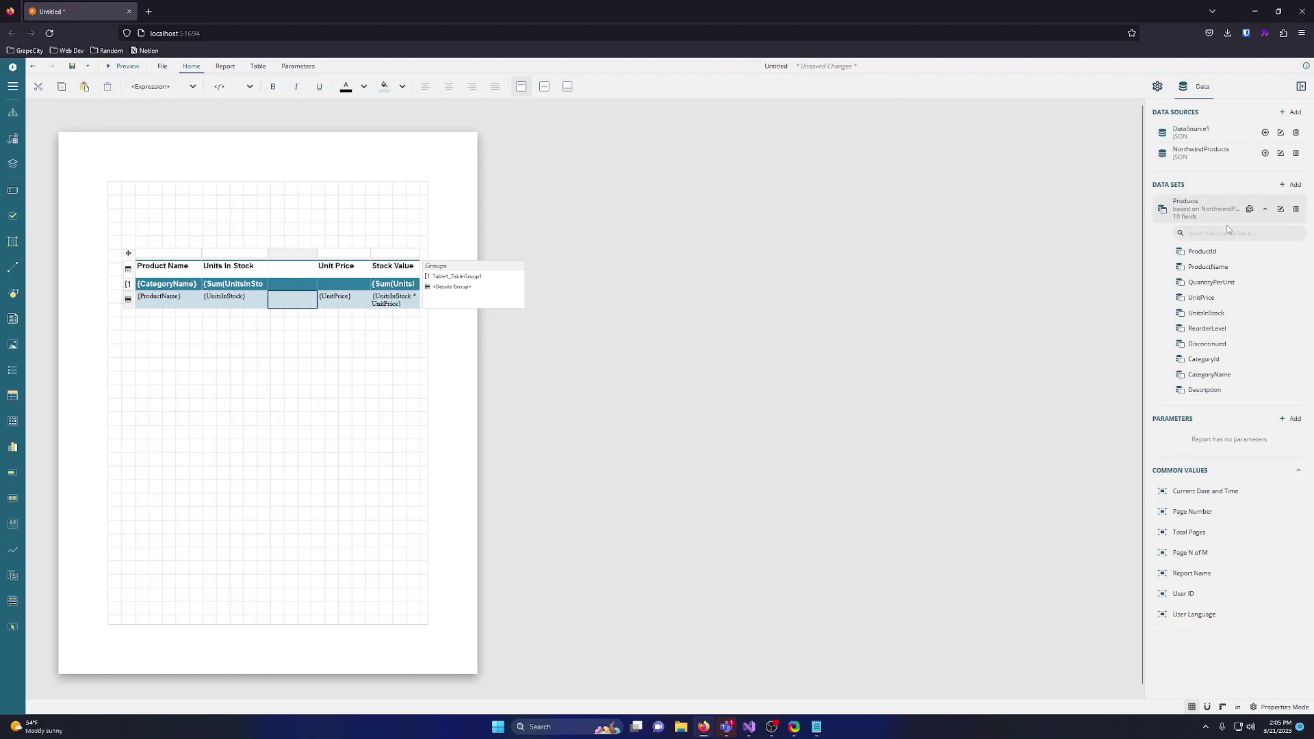
{"action": "left_click_drag", "start_coordinate": [1206, 328], "coordinate": [293, 300]}
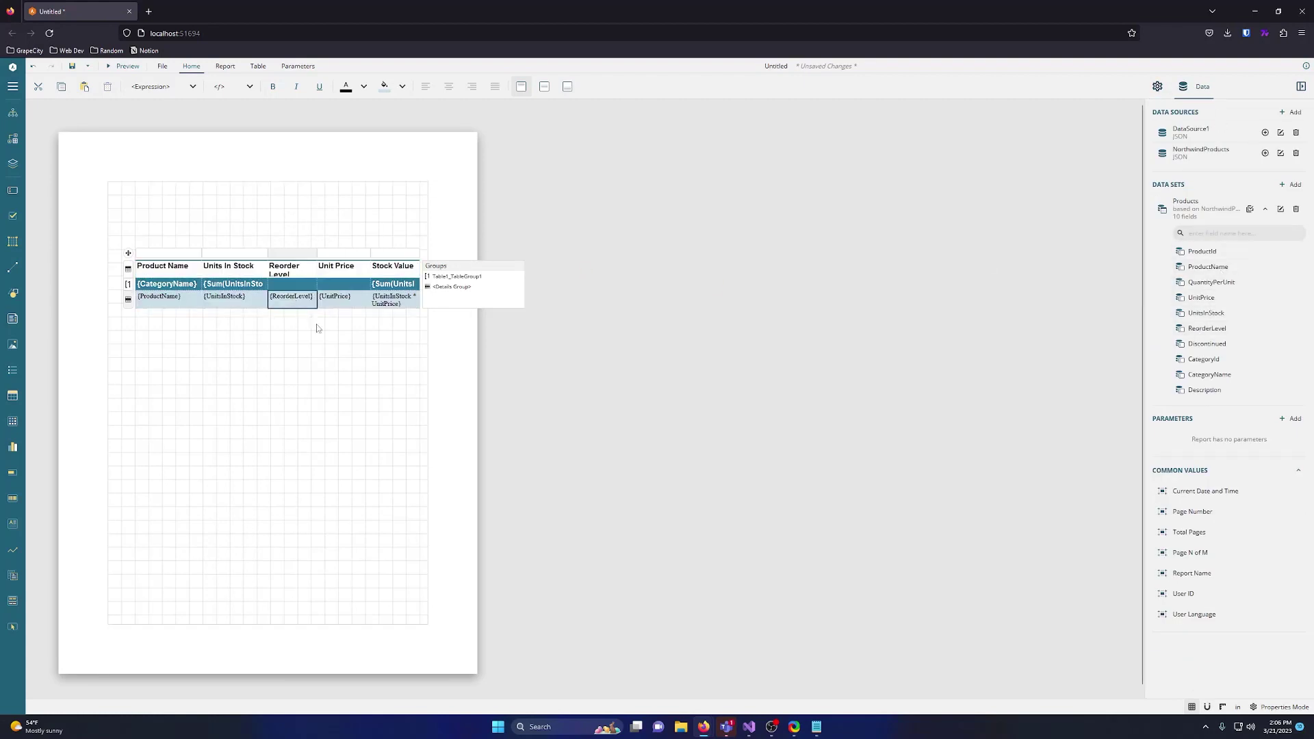
{"action": "mouse_move", "coordinate": [293, 297]}
{"action": "left_click", "coordinate": [229, 301]}
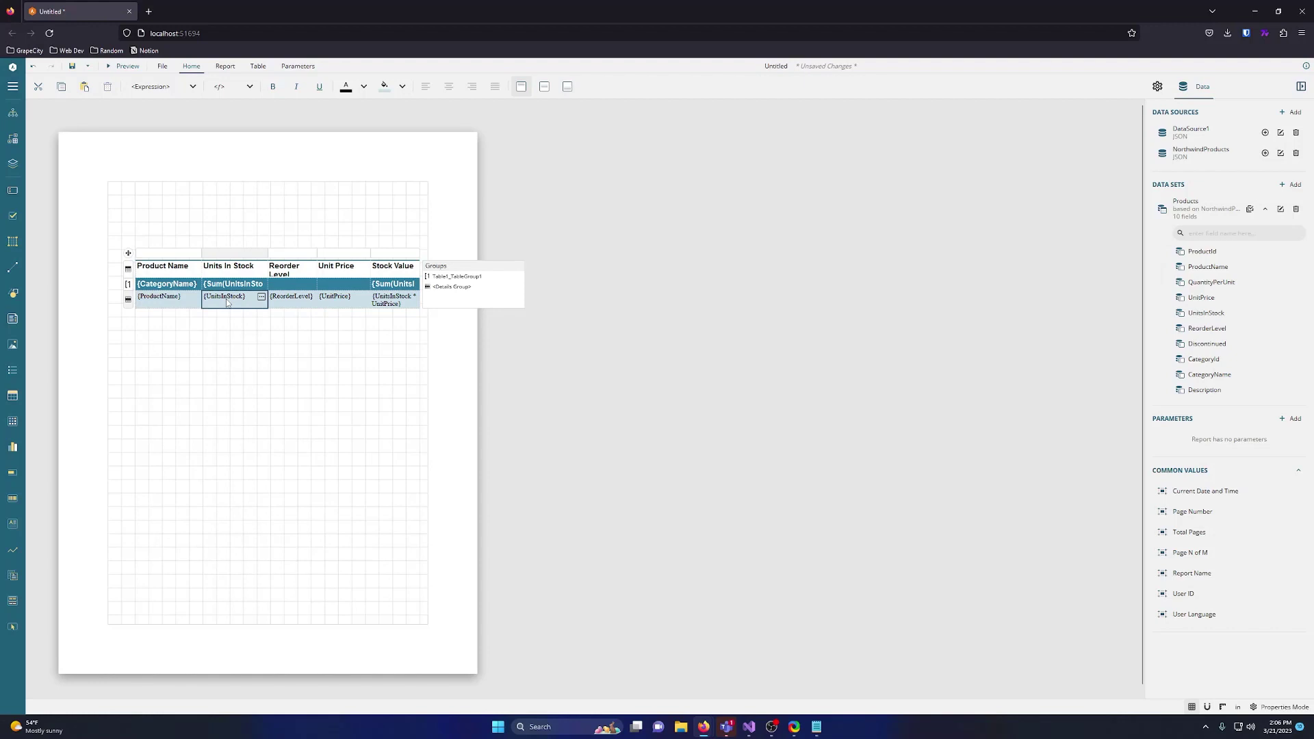
{"action": "left_click", "coordinate": [1157, 86]}
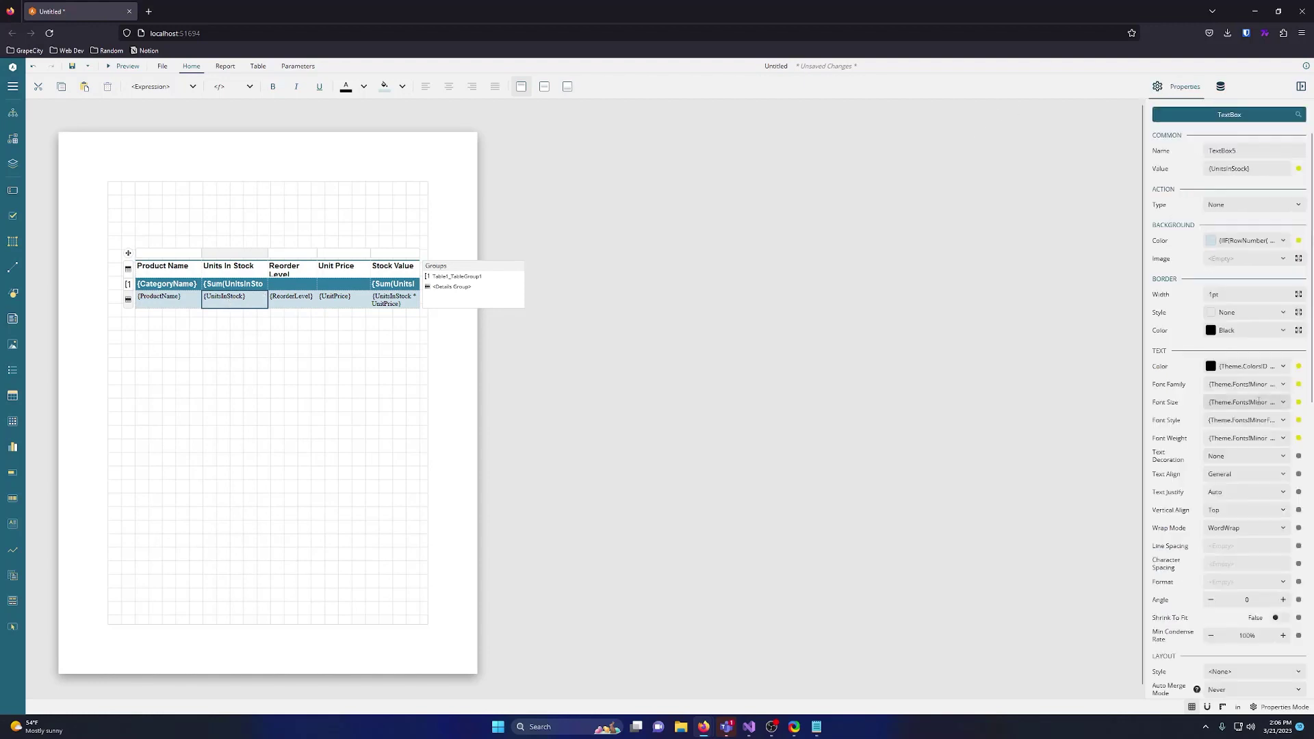
Replace the Units In Stock background with =IIF(UnitsInStock > ReorderLevel, "PaleGreen", "LightCoral")
{"action": "left_click", "coordinate": [1297, 240]}
{"action": "left_click", "coordinate": [1245, 302]}
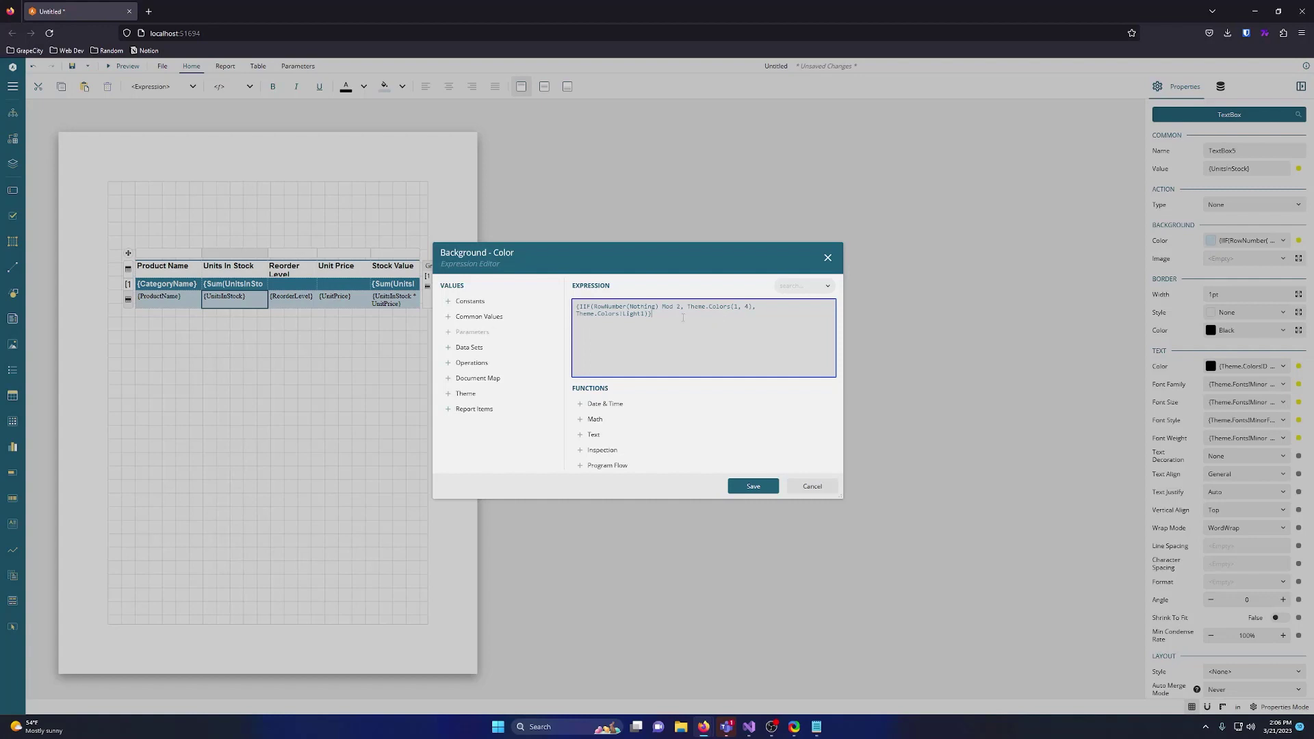
{"action": "left_click_drag", "start_coordinate": [654, 314], "coordinate": [577, 307]}
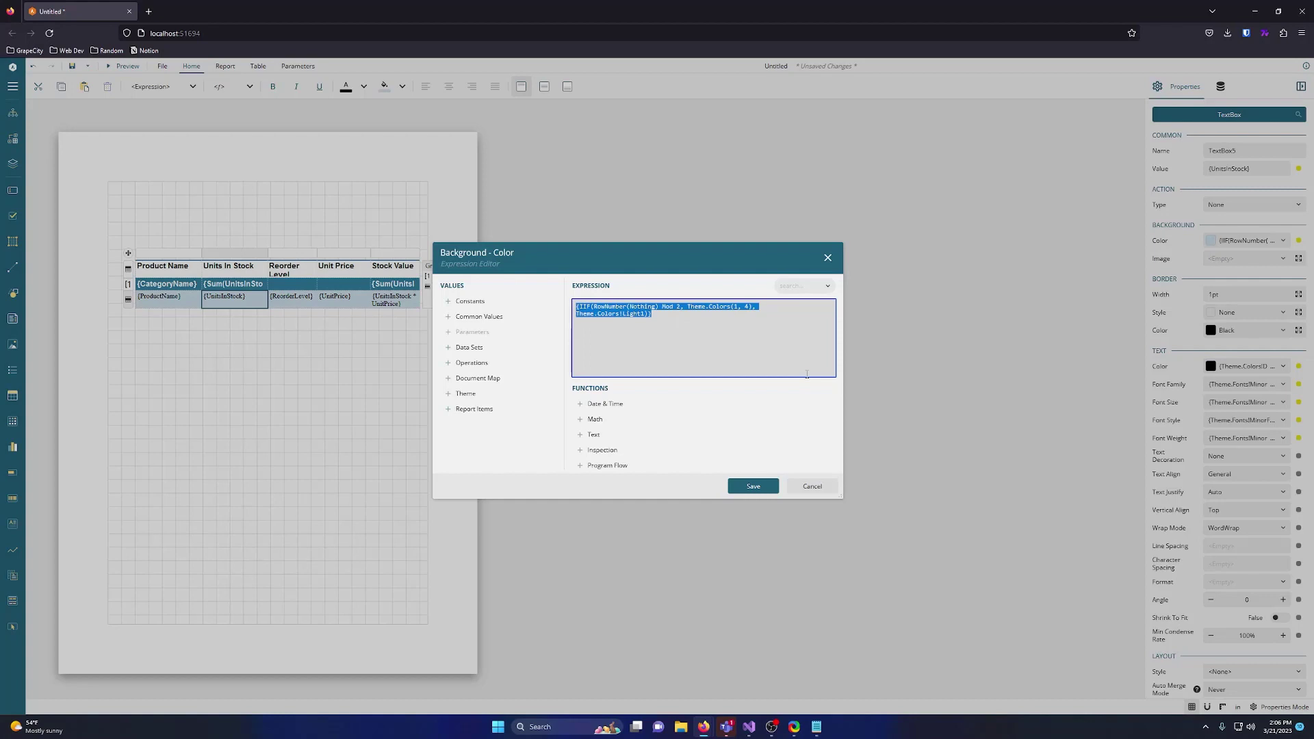
{"action": "key", "text": "BackSpace"}
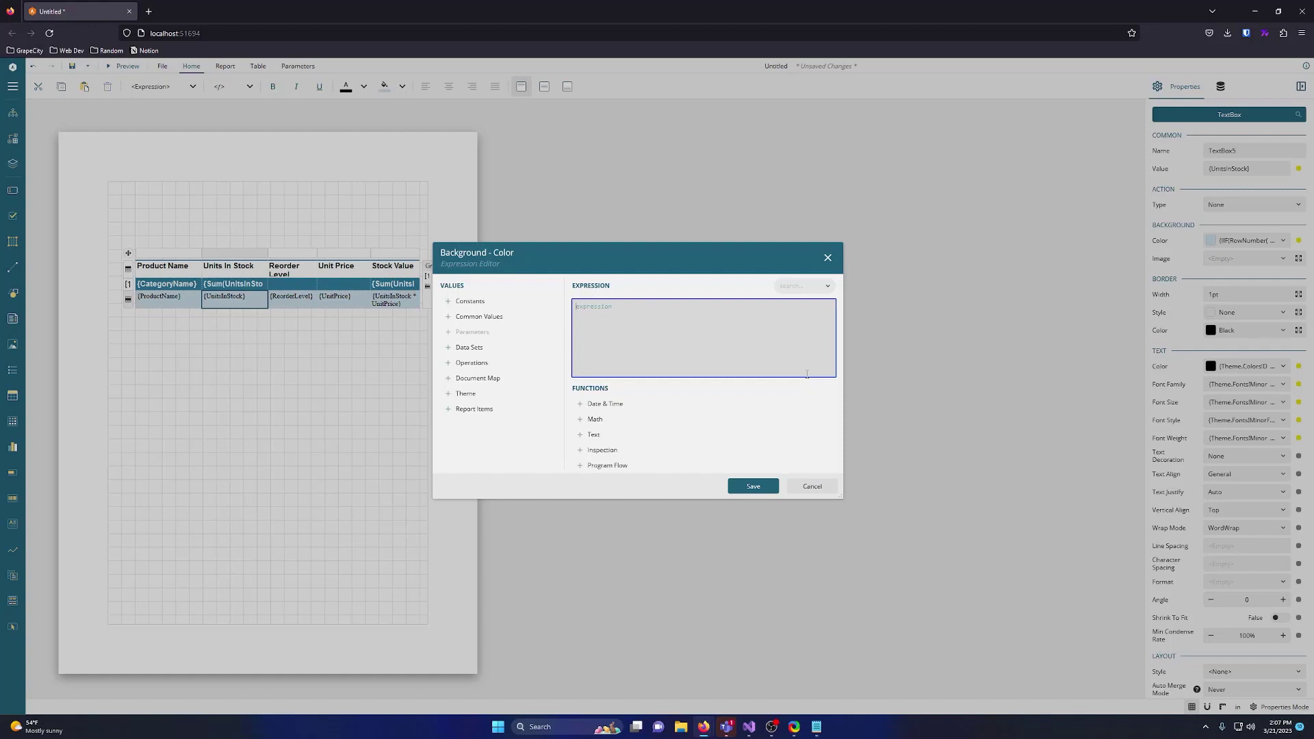
{"action": "type", "text": "{"}
{"action": "type", "text": "its"}
{"action": "type", "text": "ock"}
{"action": "type", "text": "Lev"}
{"action": "type", "text": "ghtCo"}
{"action": "type", "text": "ral"}
{"action": "left_click", "coordinate": [753, 486]}
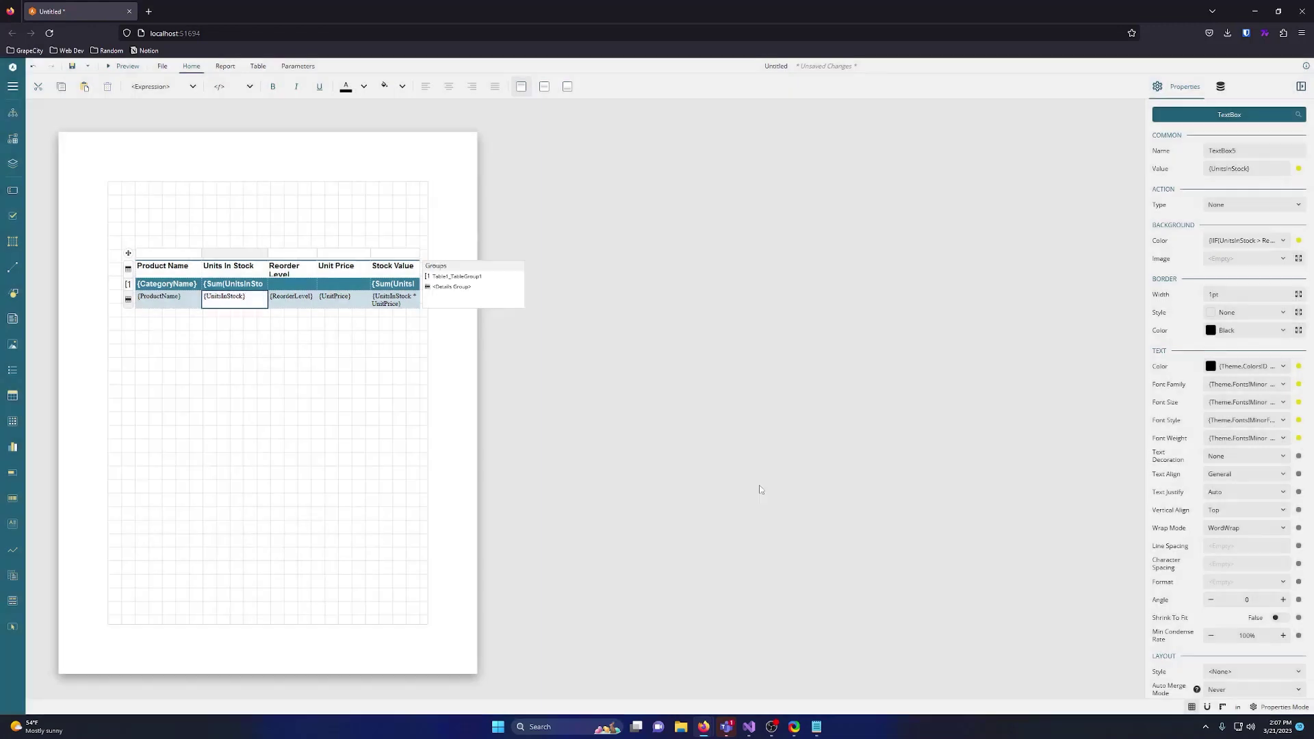
{"action": "left_click", "coordinate": [124, 65]}
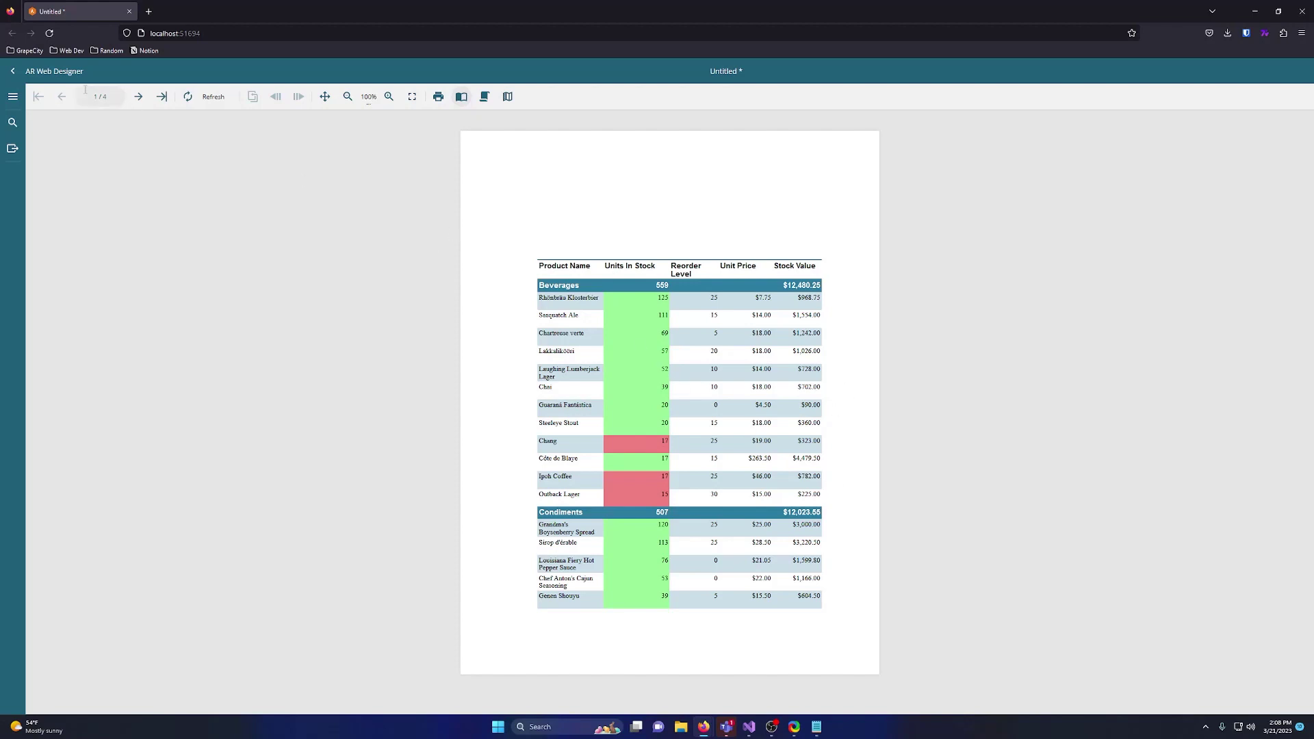
{"action": "left_click", "coordinate": [13, 71]}
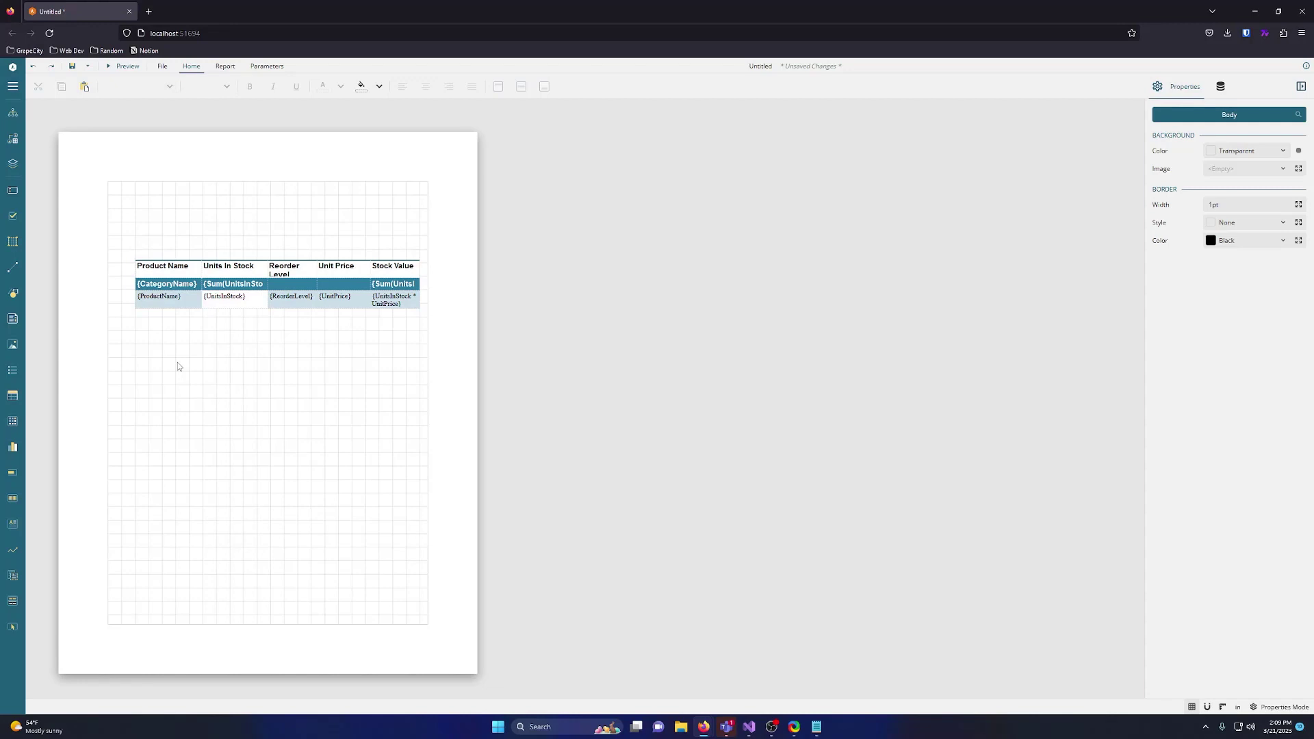
Set Page Break to Start on Table1_TableGroup1 and preview the 9-page report
{"action": "left_click", "coordinate": [162, 287]}
{"action": "left_click", "coordinate": [455, 277]}
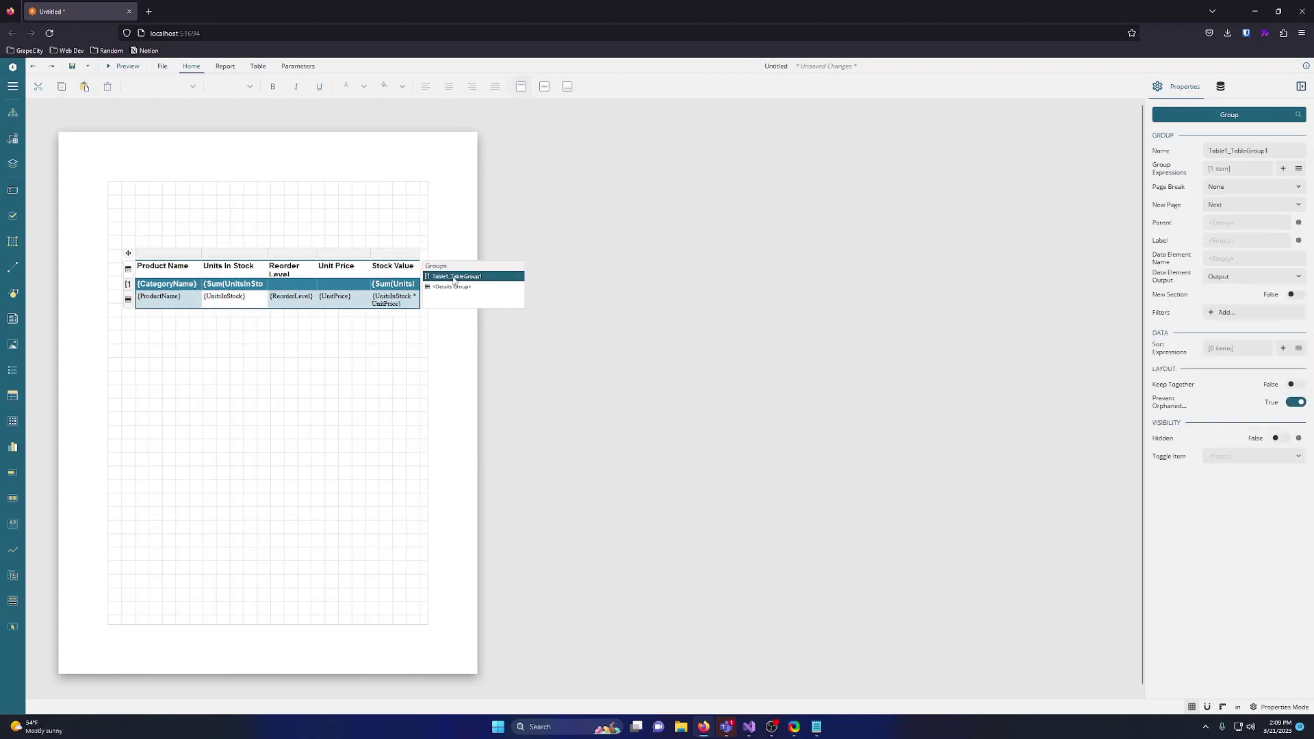
{"action": "left_click", "coordinate": [1248, 187]}
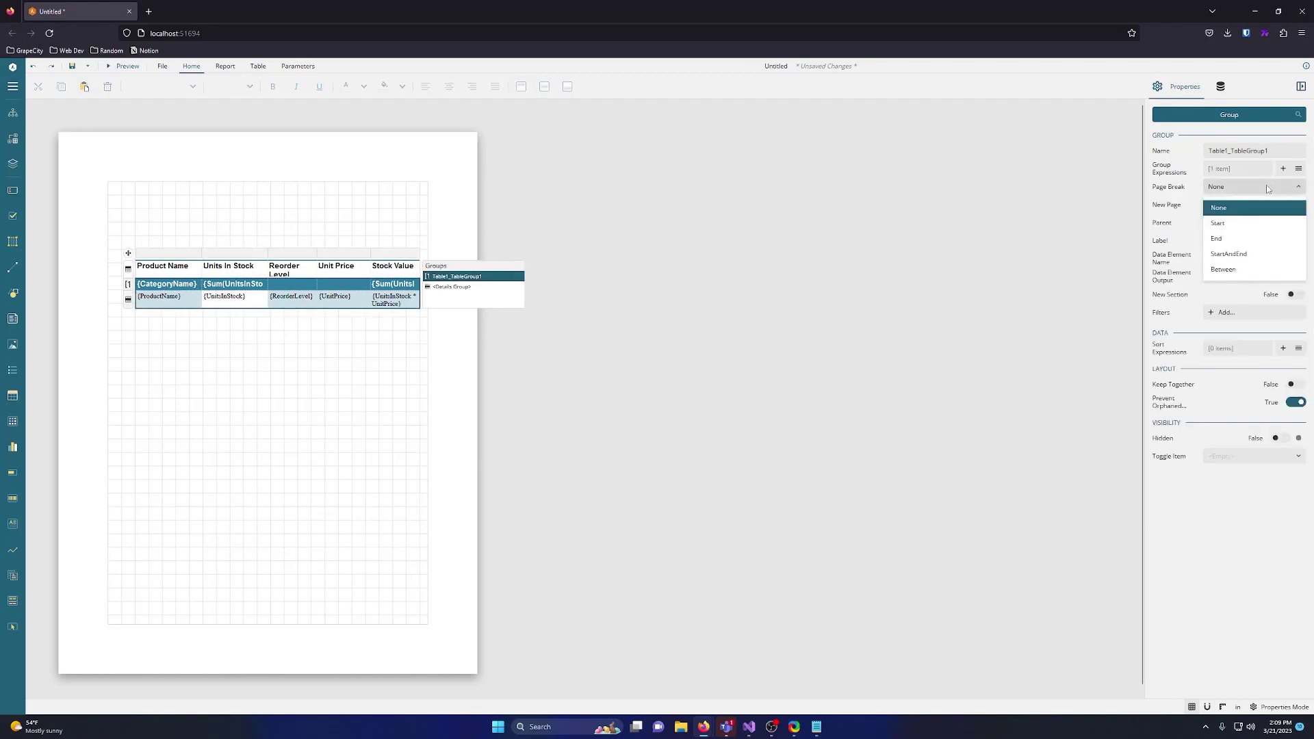
{"action": "left_click", "coordinate": [1226, 224]}
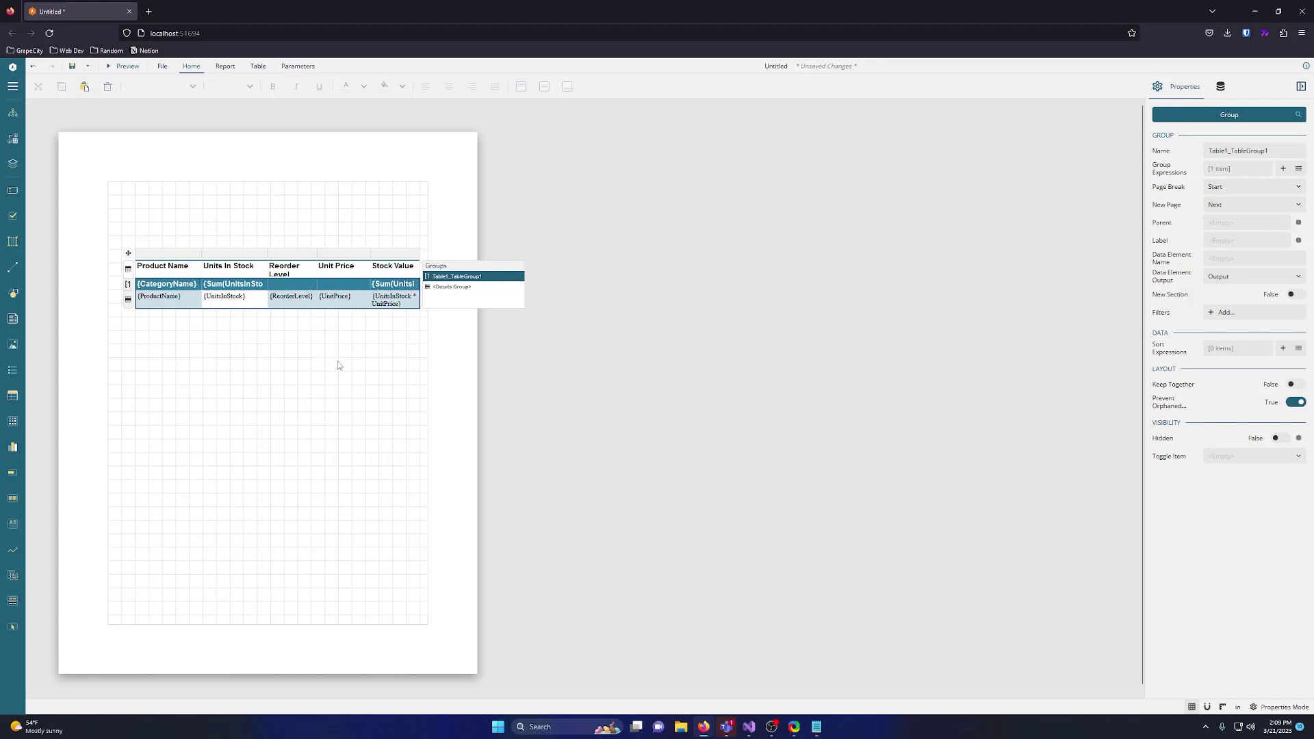
{"action": "left_click", "coordinate": [235, 346]}
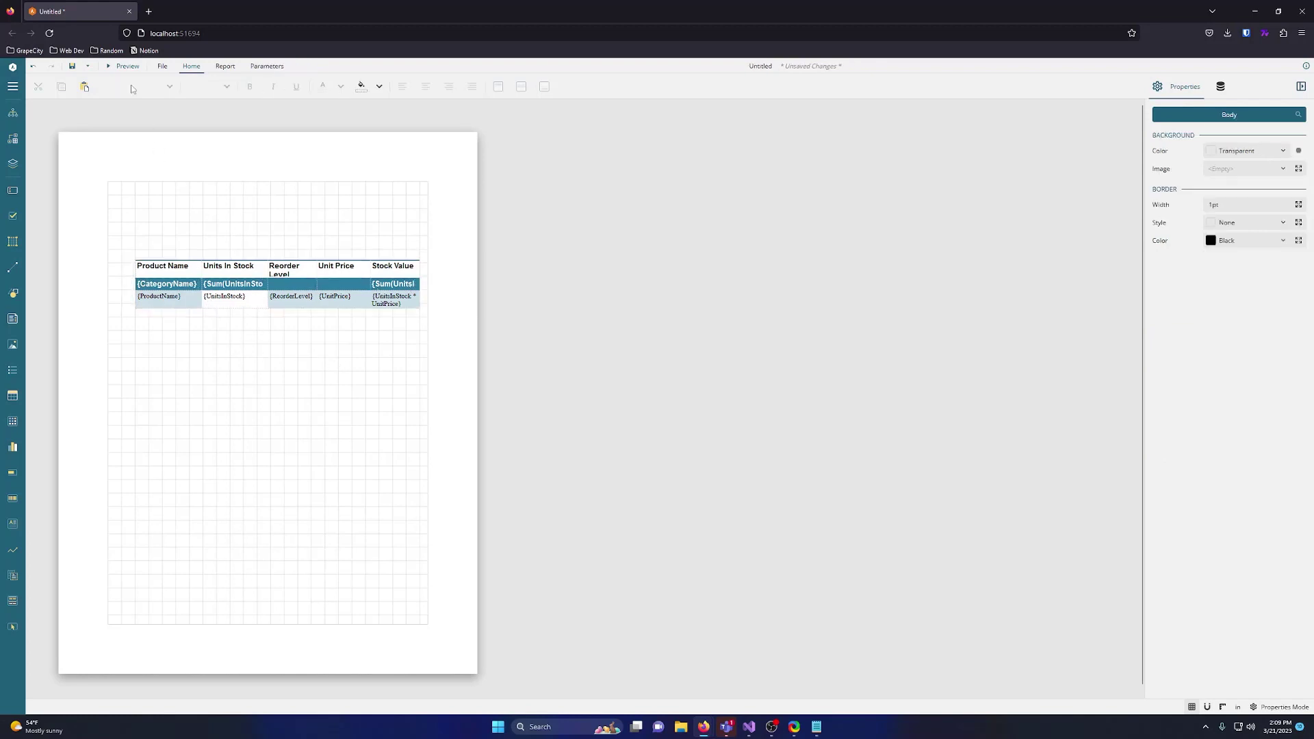
{"action": "left_click", "coordinate": [121, 67]}
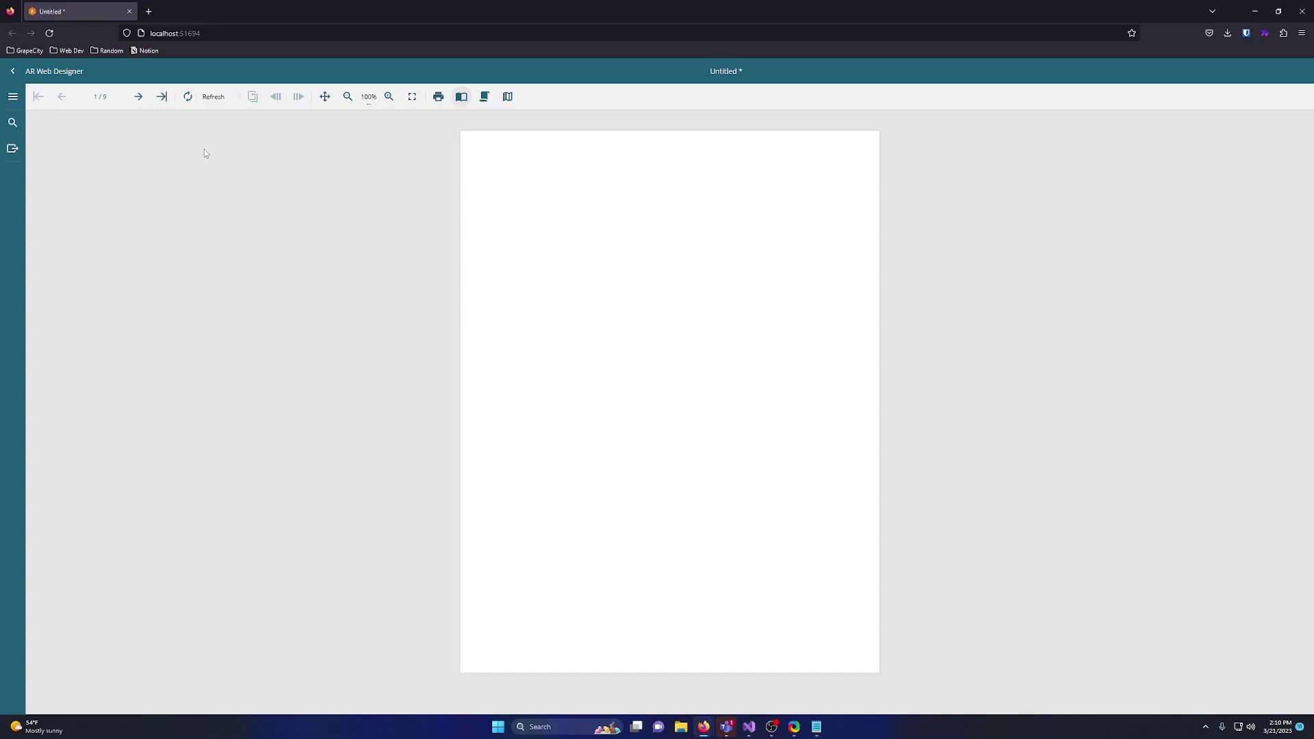
{"action": "left_click", "coordinate": [138, 97]}
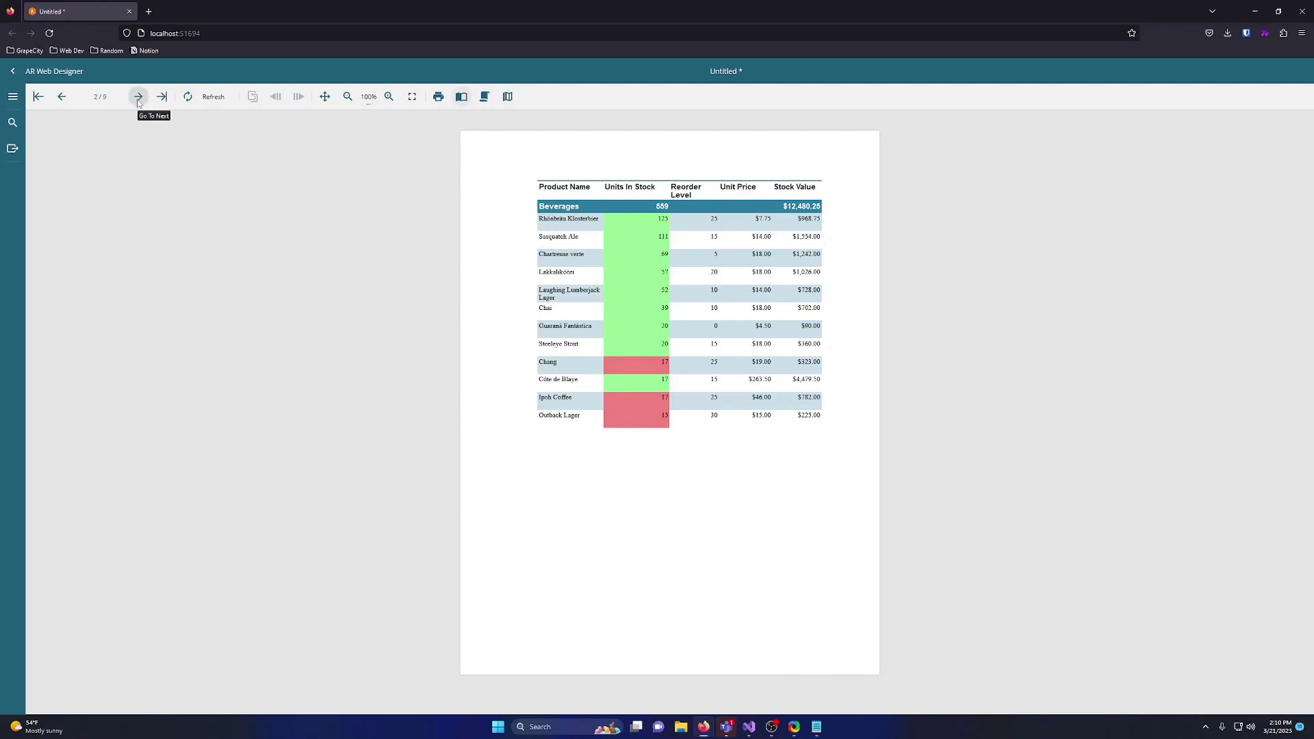
{"action": "left_click", "coordinate": [138, 96]}
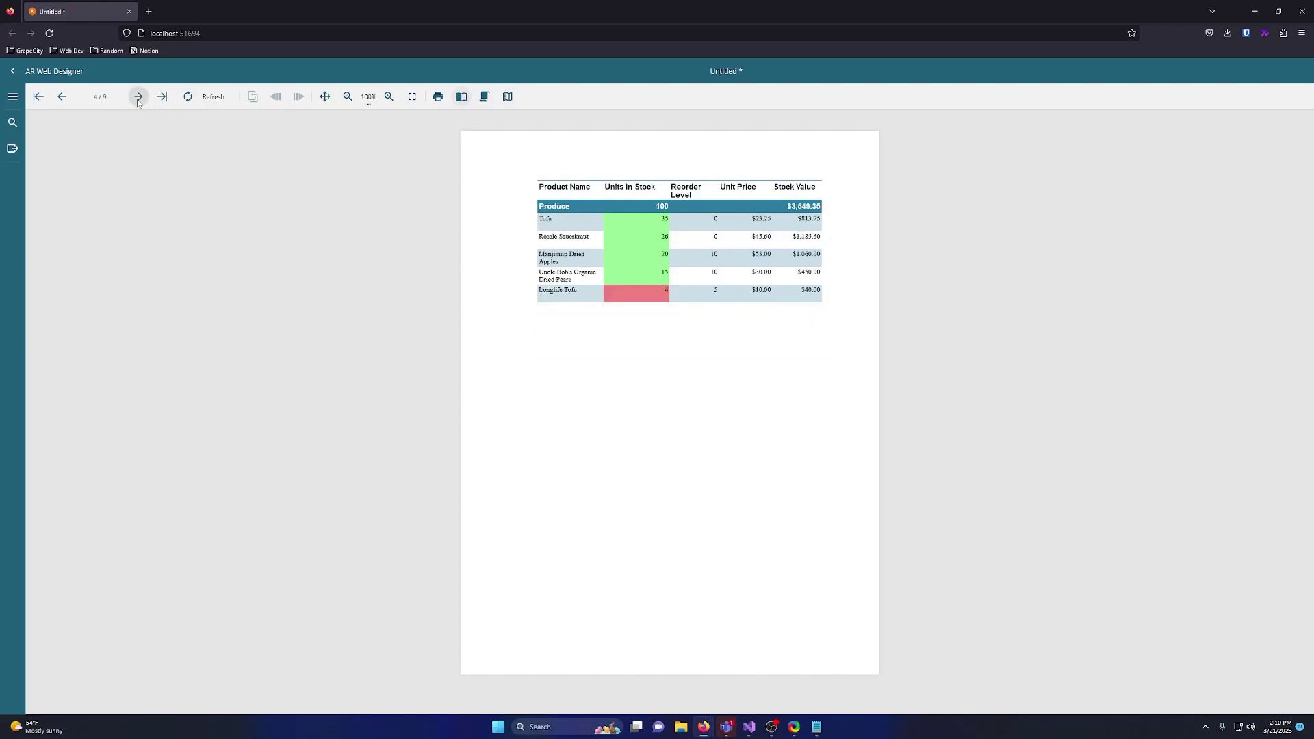
{"action": "left_click", "coordinate": [139, 97]}
{"action": "left_click", "coordinate": [139, 98]}
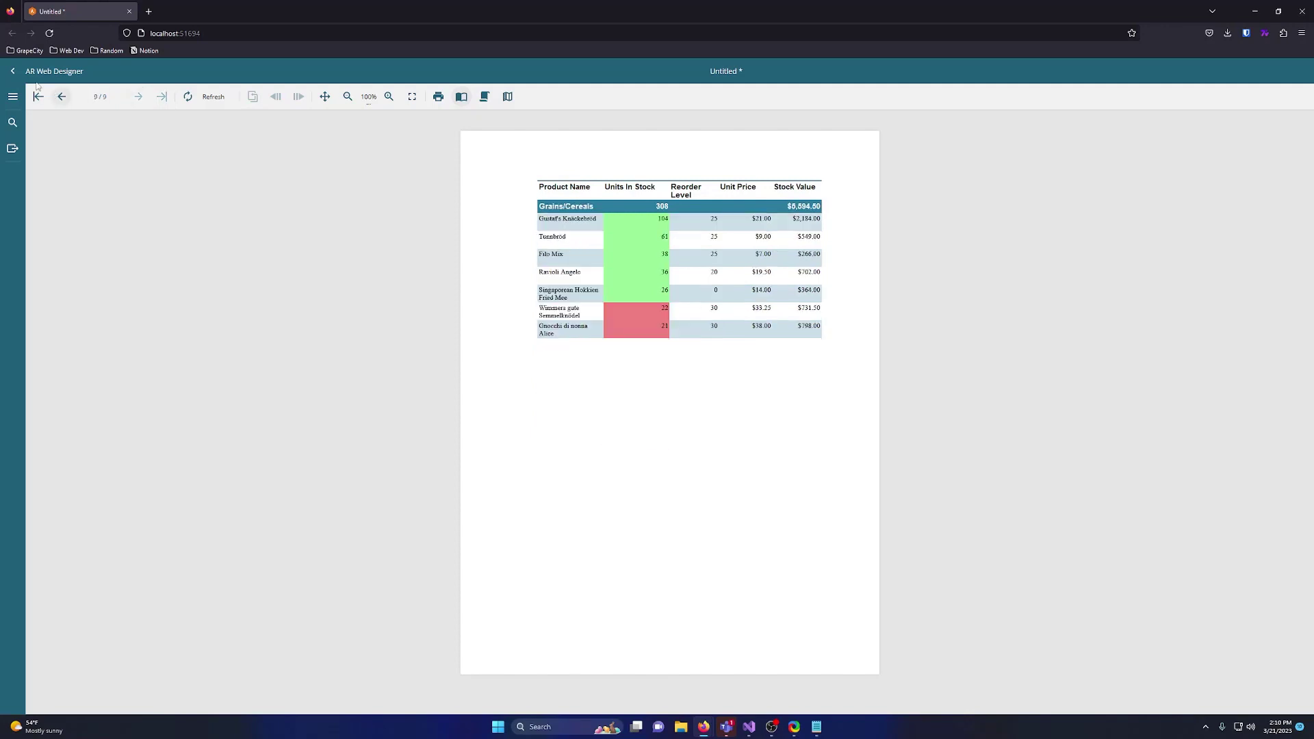
{"action": "left_click", "coordinate": [16, 70]}
Drag the product table down near the page bottom and expand the labelled toolbox
{"action": "left_click", "coordinate": [228, 269]}
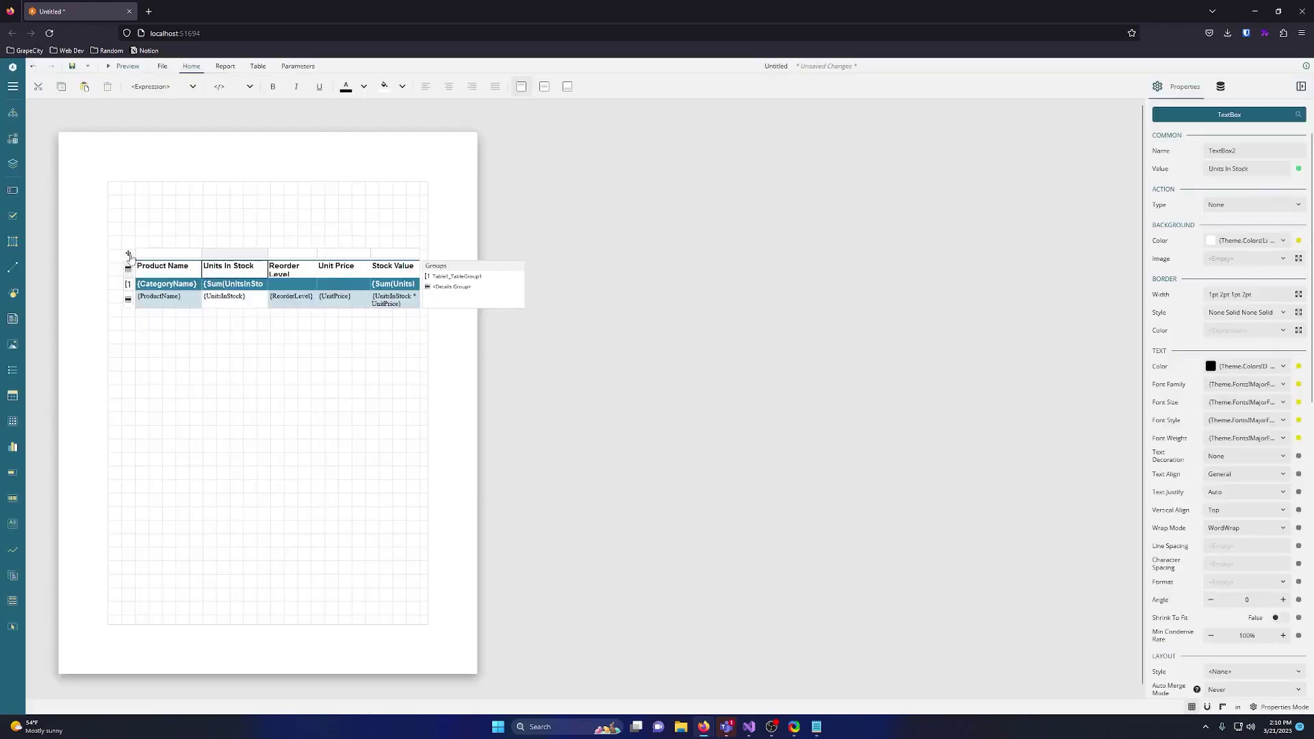
{"action": "left_click_drag", "start_coordinate": [129, 256], "coordinate": [114, 249]}
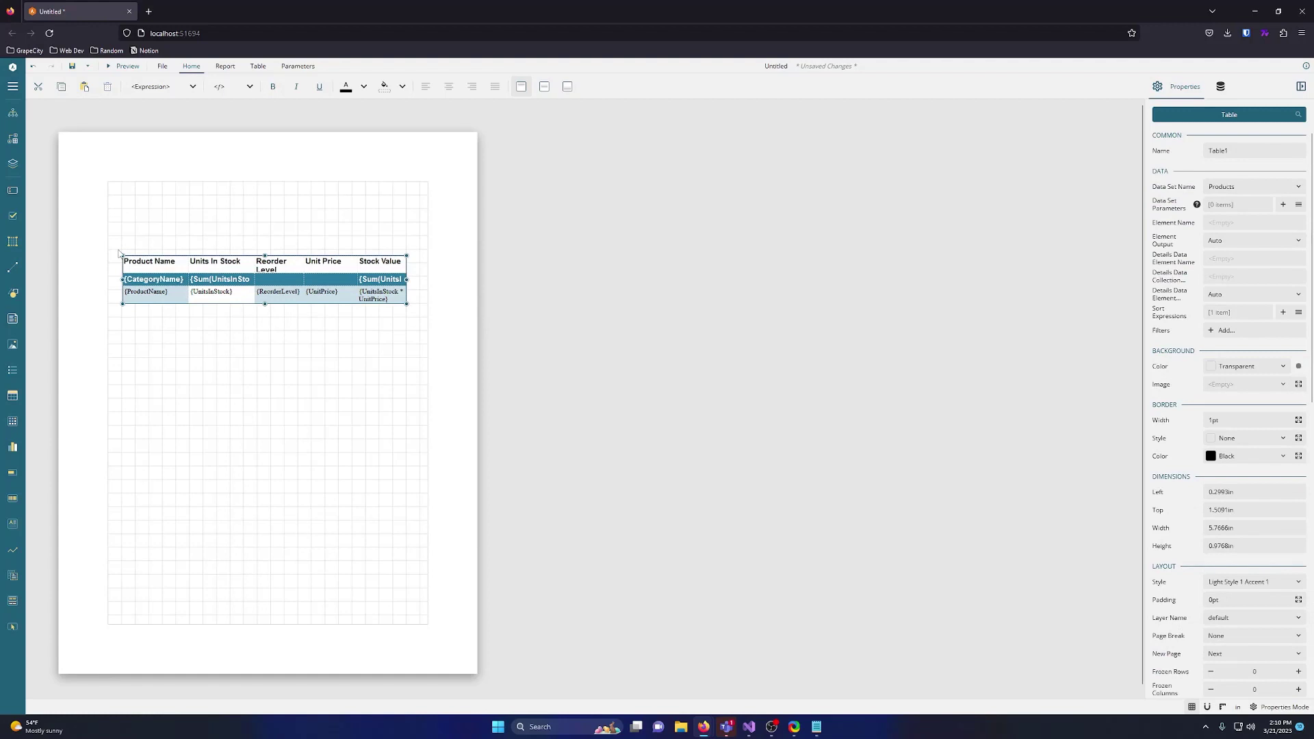
{"action": "mouse_move", "coordinate": [164, 259]}
{"action": "left_mouse_down"}
{"action": "mouse_move", "coordinate": [149, 257]}
{"action": "mouse_move", "coordinate": [137, 511]}
{"action": "left_mouse_up"}
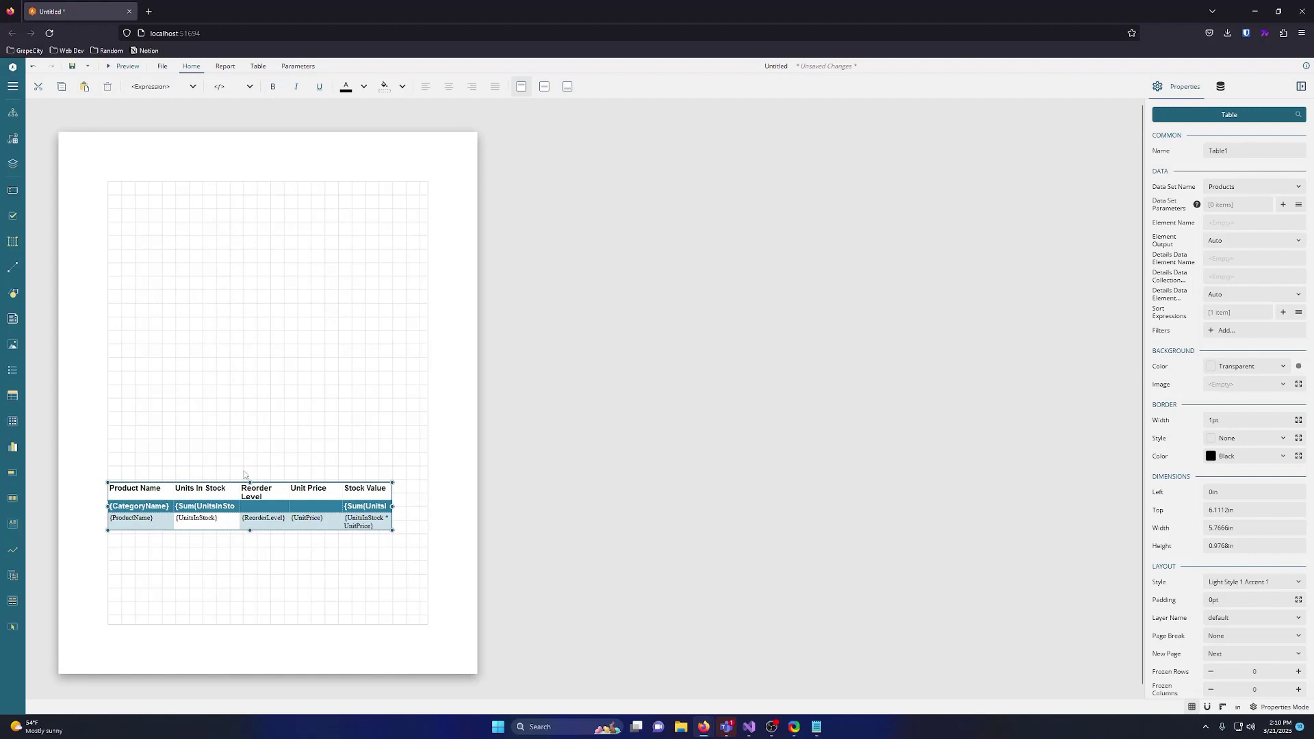
{"action": "left_click", "coordinate": [196, 369]}
{"action": "left_click", "coordinate": [13, 86]}
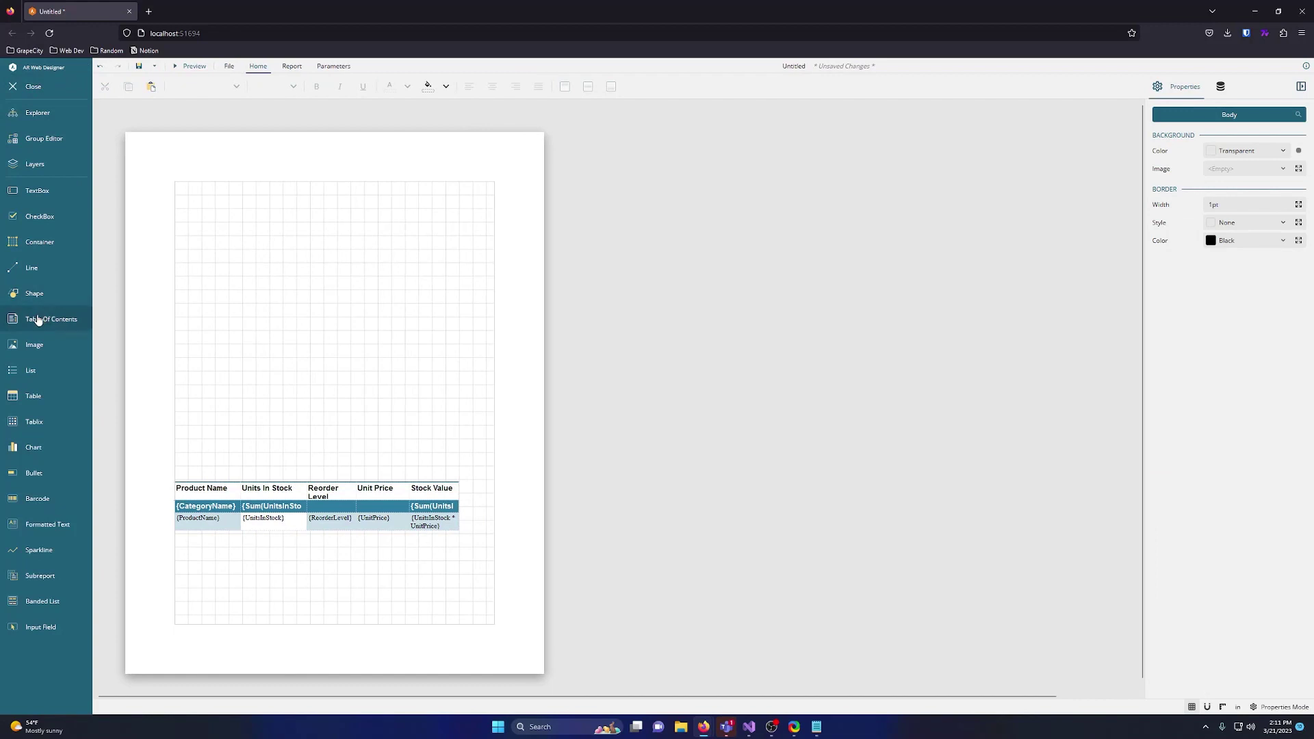
Place a Table Of Contents at the top-left, keeping only its Level1 entry
{"action": "left_click_drag", "start_coordinate": [38, 320], "coordinate": [208, 224]}
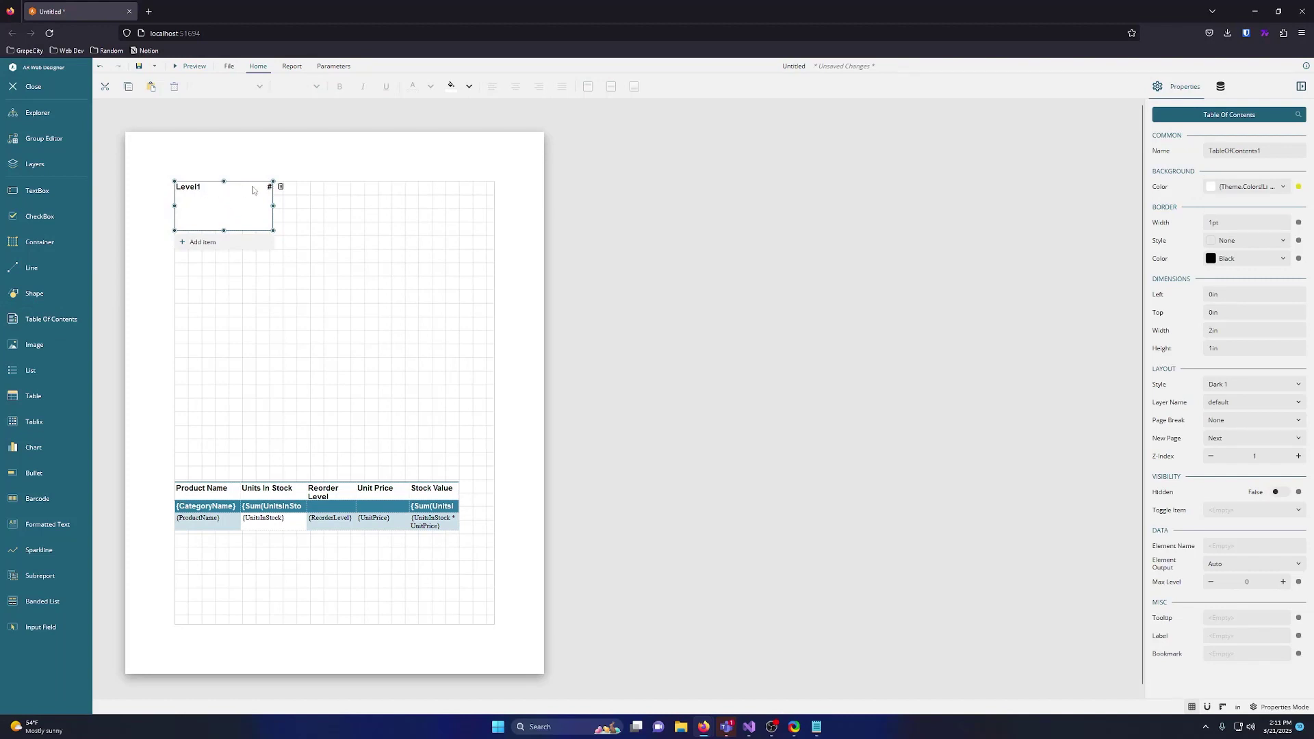
{"action": "left_click", "coordinate": [224, 191]}
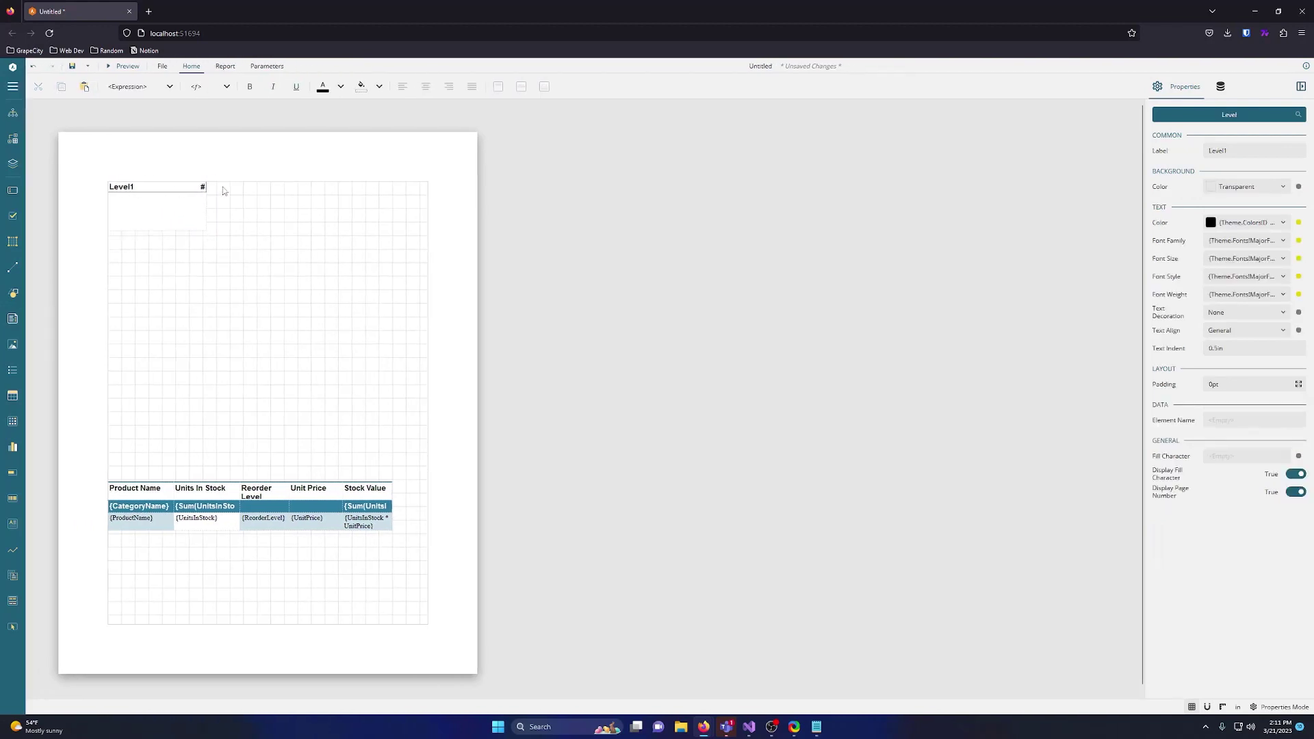
{"action": "left_click", "coordinate": [145, 242]}
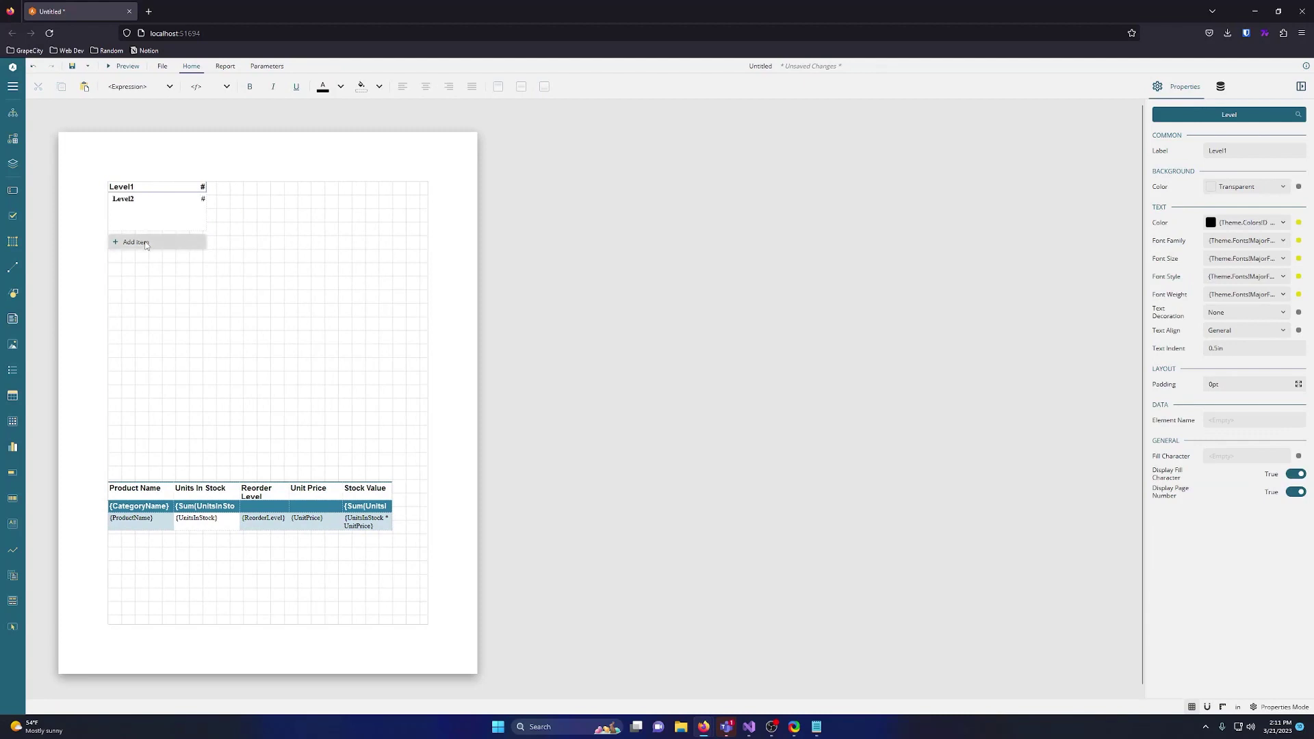
{"action": "mouse_move", "coordinate": [155, 188]}
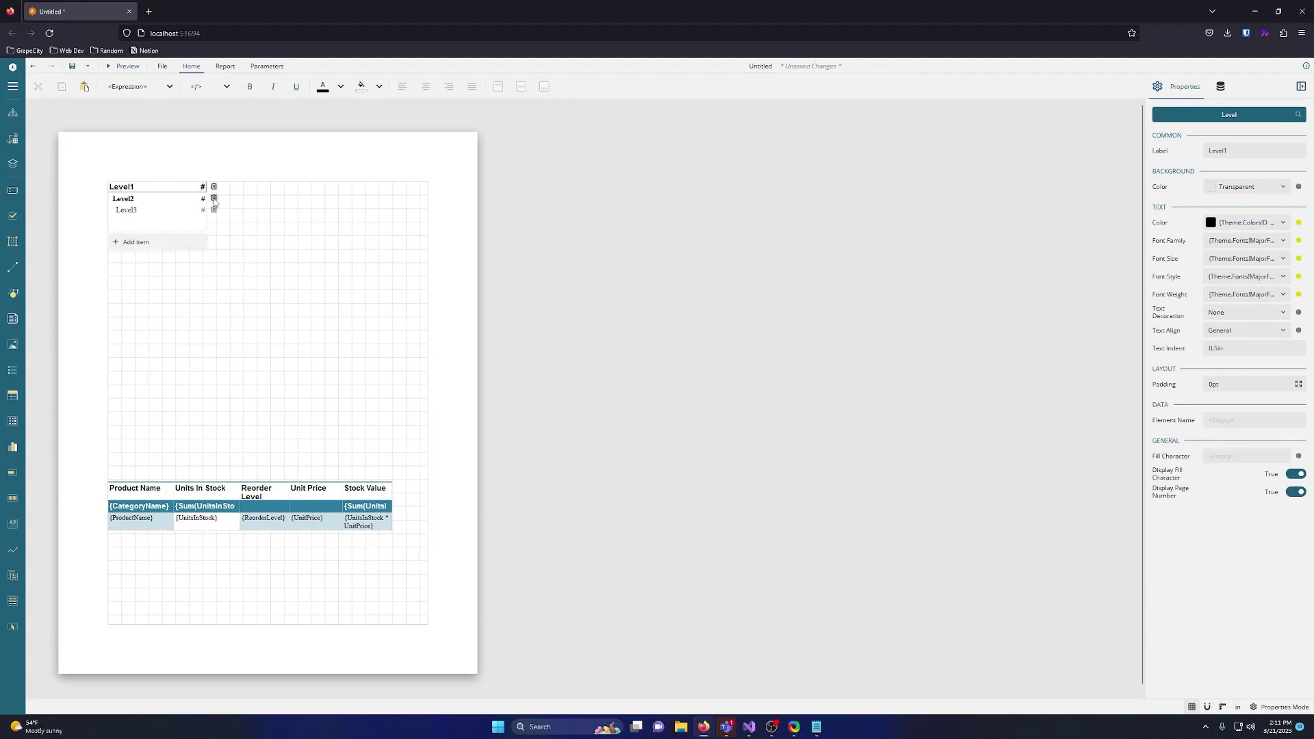
{"action": "left_click", "coordinate": [213, 197]}
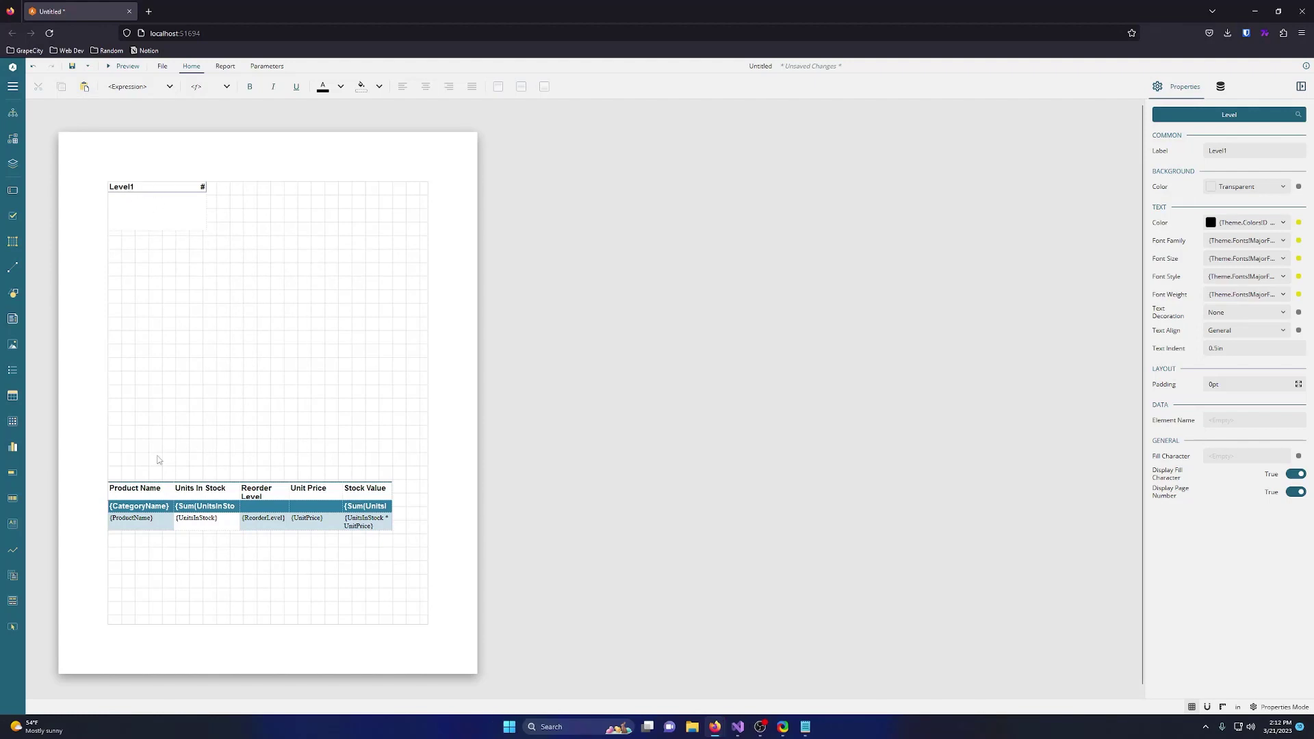
Set Heading Level 1 on the {CategoryName} cell and preview the contents page
{"action": "left_click", "coordinate": [136, 508]}
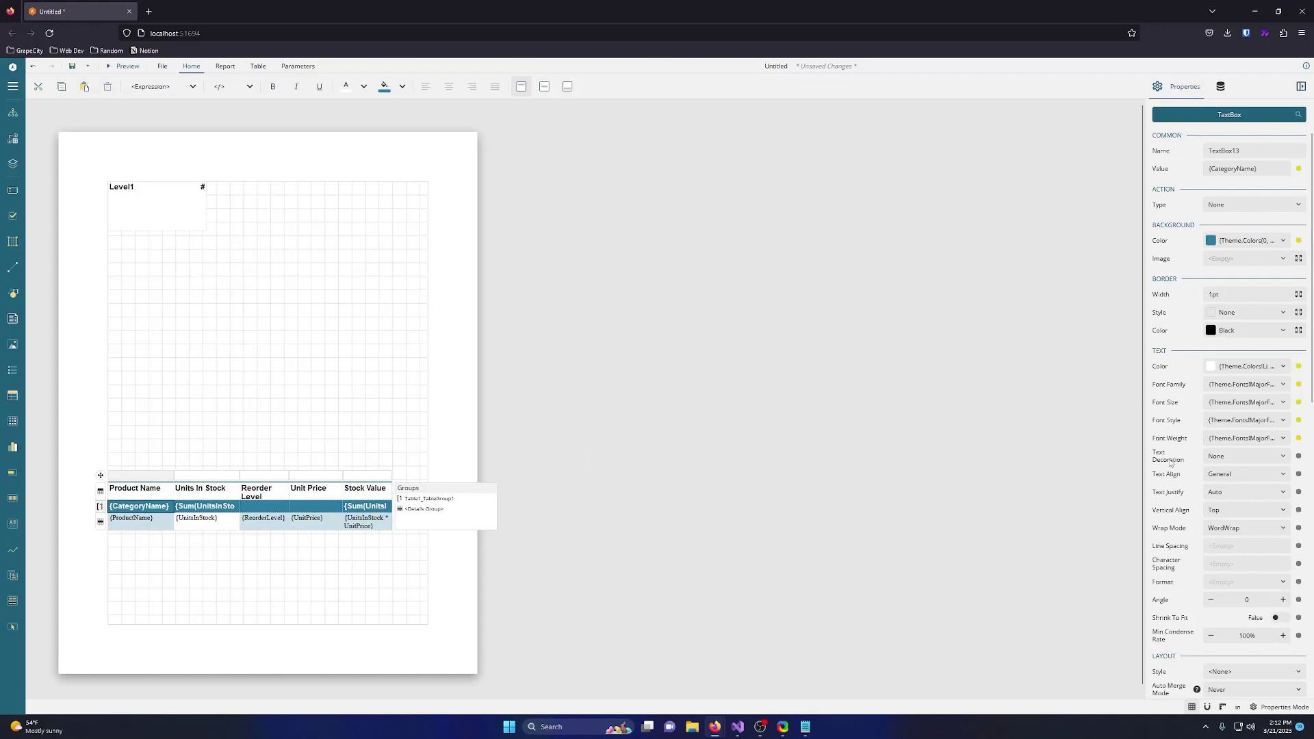
{"action": "scroll", "coordinate": [1171, 464], "scroll_direction": "down", "scroll_amount": 1}
{"action": "scroll", "coordinate": [1172, 465], "scroll_direction": "down", "scroll_amount": 3}
{"action": "scroll", "coordinate": [1172, 464], "scroll_direction": "down", "scroll_amount": 2}
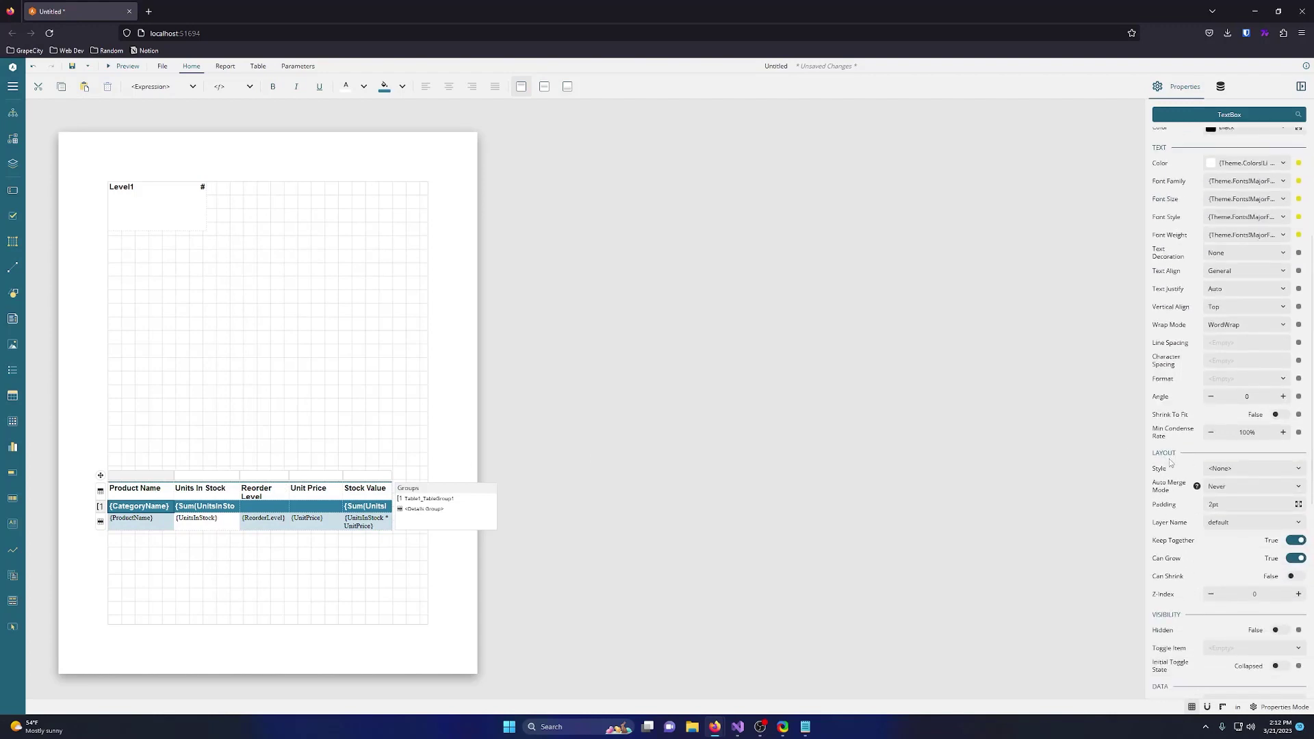
{"action": "scroll", "coordinate": [1171, 464], "scroll_direction": "up", "scroll_amount": 5}
{"action": "scroll", "coordinate": [1171, 464], "scroll_direction": "down", "scroll_amount": 5}
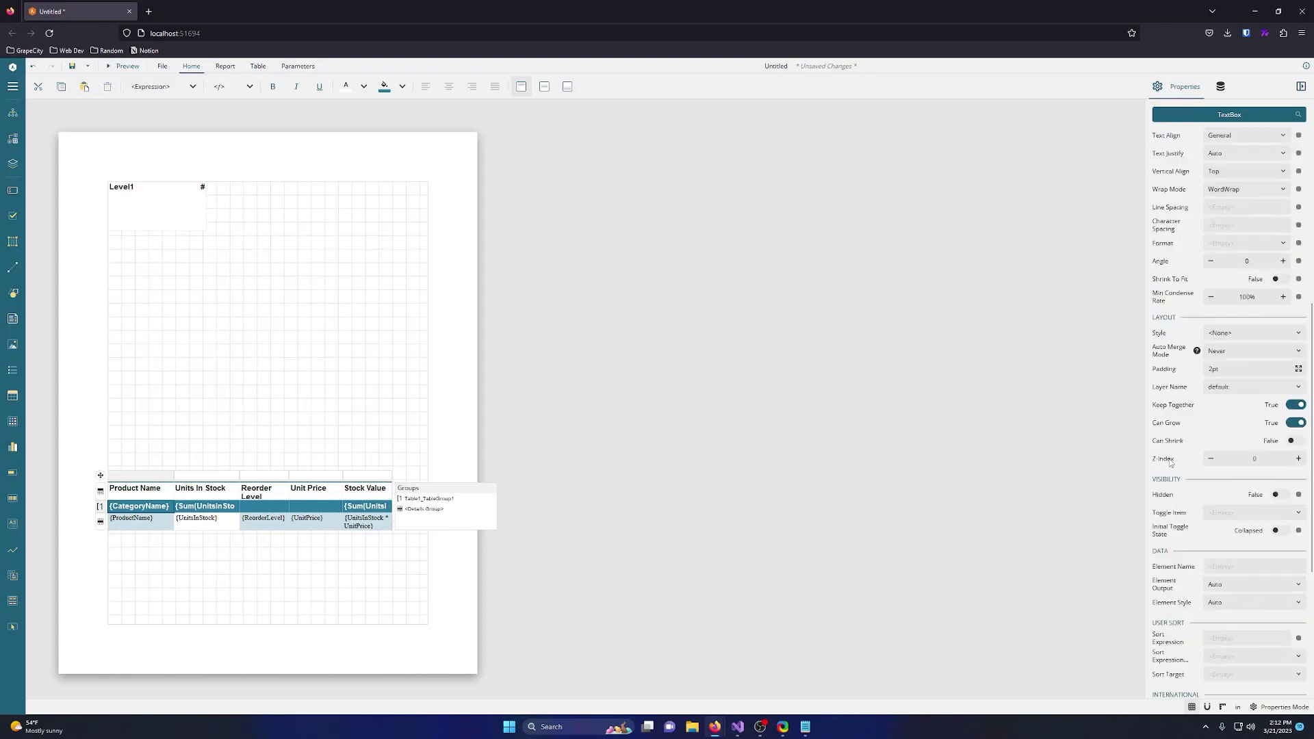
{"action": "scroll", "coordinate": [1171, 463], "scroll_direction": "down", "scroll_amount": 5}
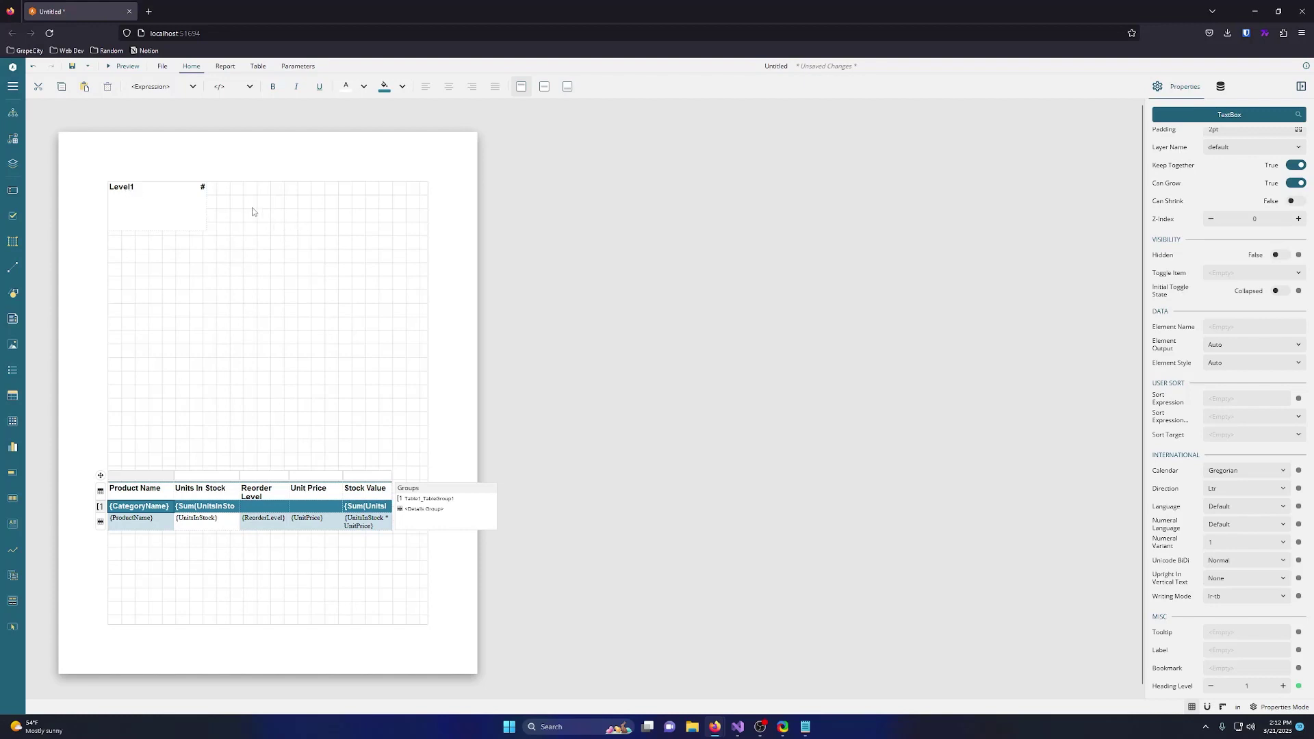
{"action": "left_click", "coordinate": [126, 66]}
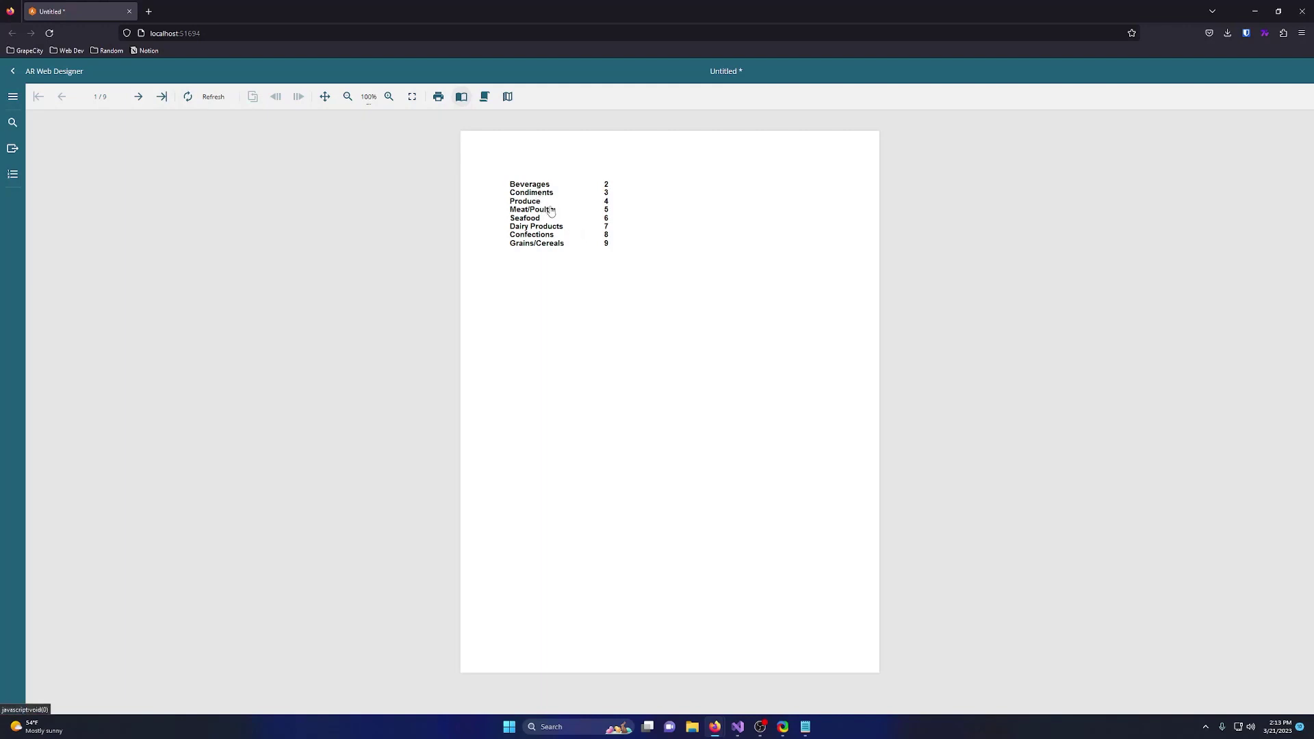
Follow the Meat/Poultry contents link, go back to page one, and exit Preview
{"action": "left_click", "coordinate": [549, 210]}
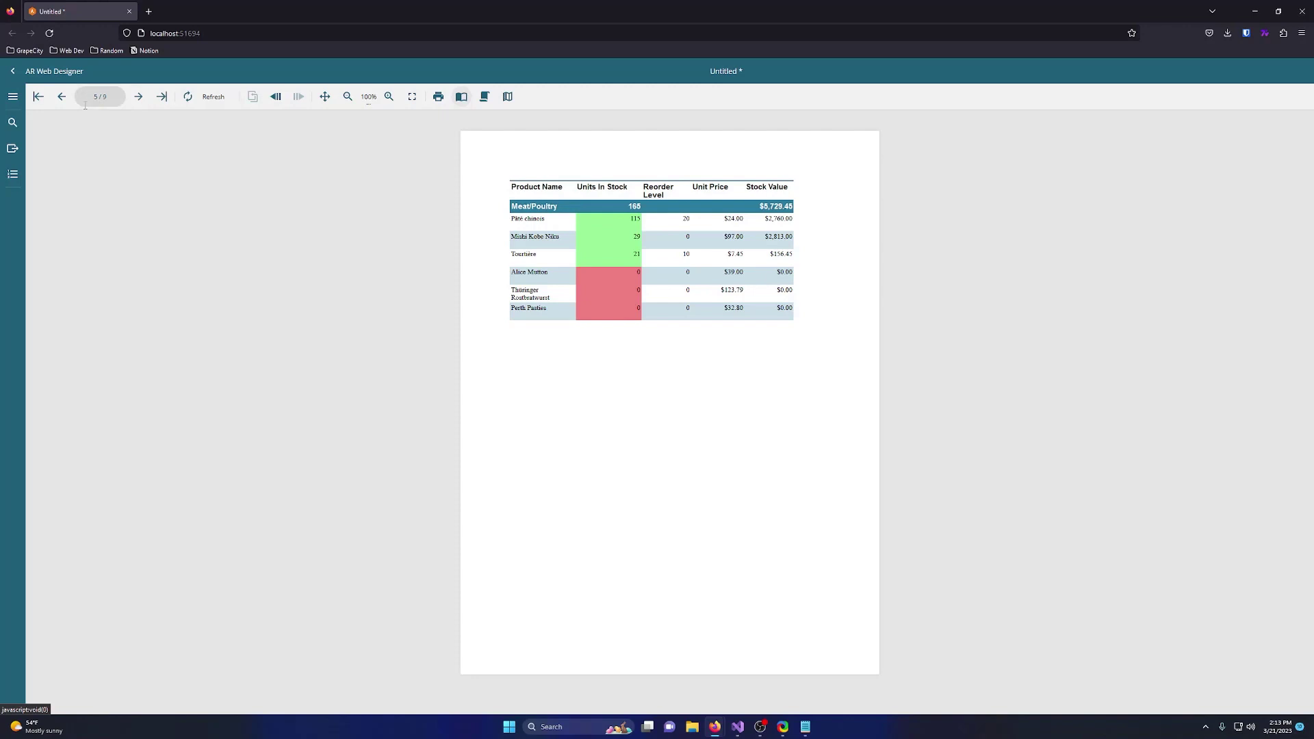
{"action": "scroll", "coordinate": [529, 249], "scroll_direction": "down", "scroll_amount": 2}
{"action": "scroll", "coordinate": [528, 249], "scroll_direction": "down", "scroll_amount": 1}
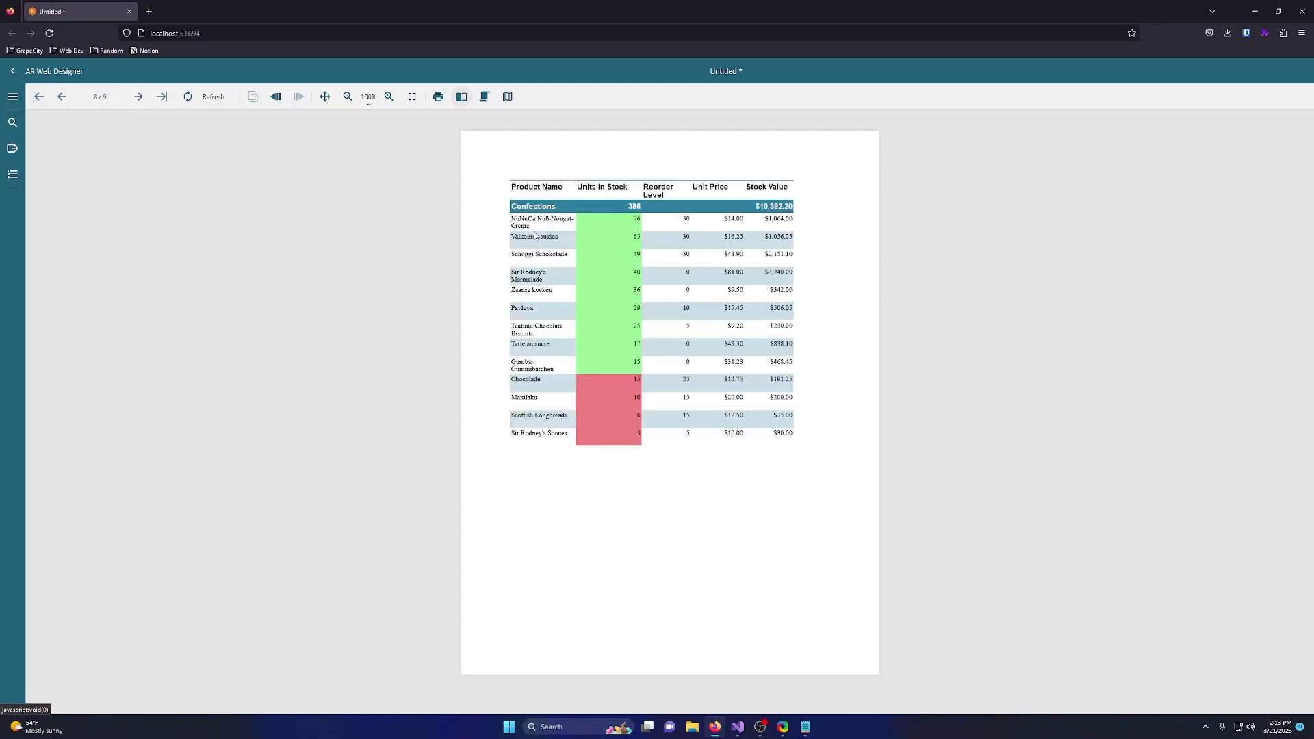
{"action": "left_click", "coordinate": [38, 97]}
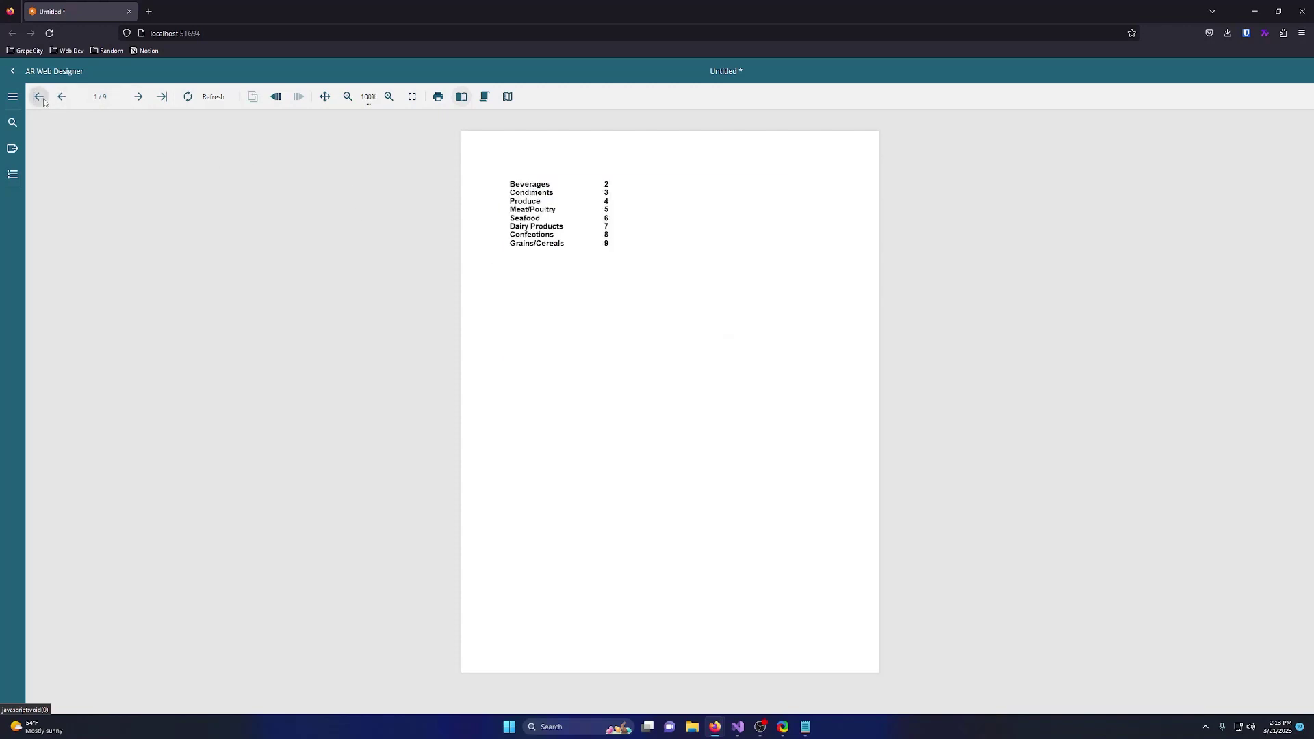
{"action": "left_click", "coordinate": [13, 71]}
{"action": "left_click", "coordinate": [203, 359]}
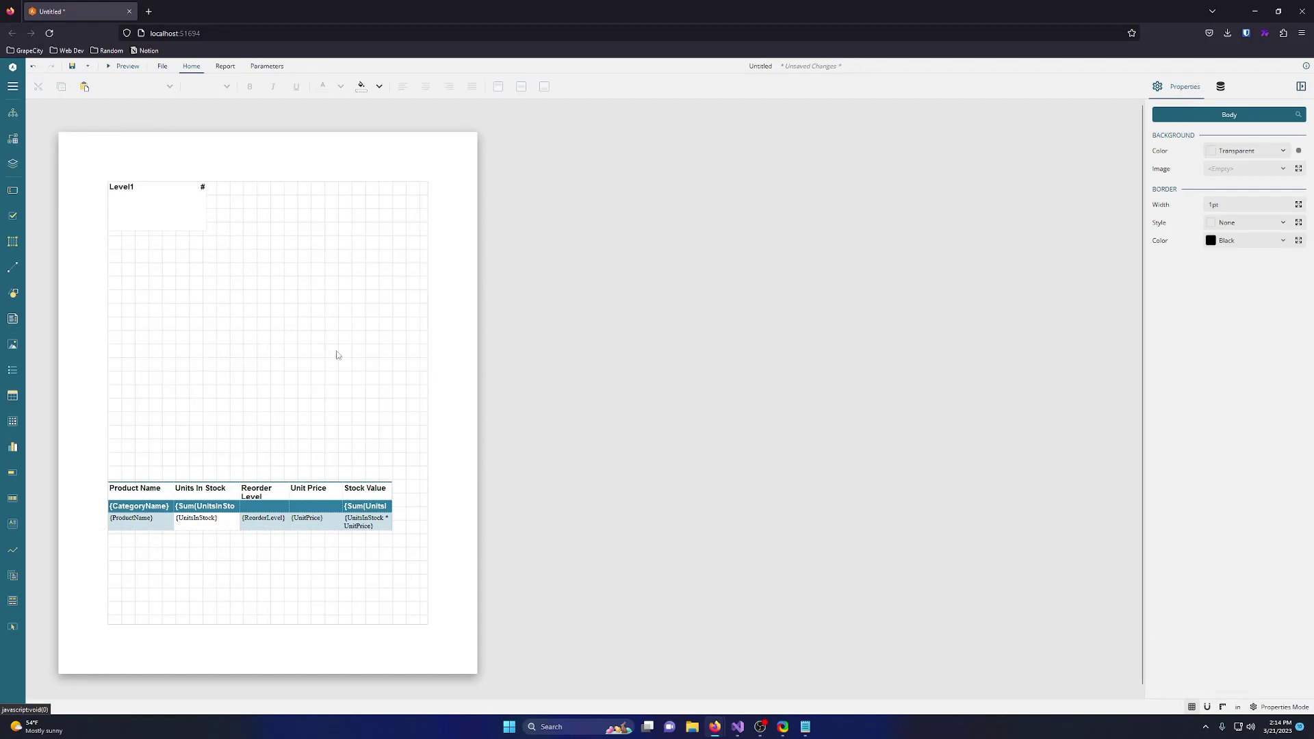
Drag a Chart from the toolbox onto the body above the product table
{"action": "left_click", "coordinate": [13, 88]}
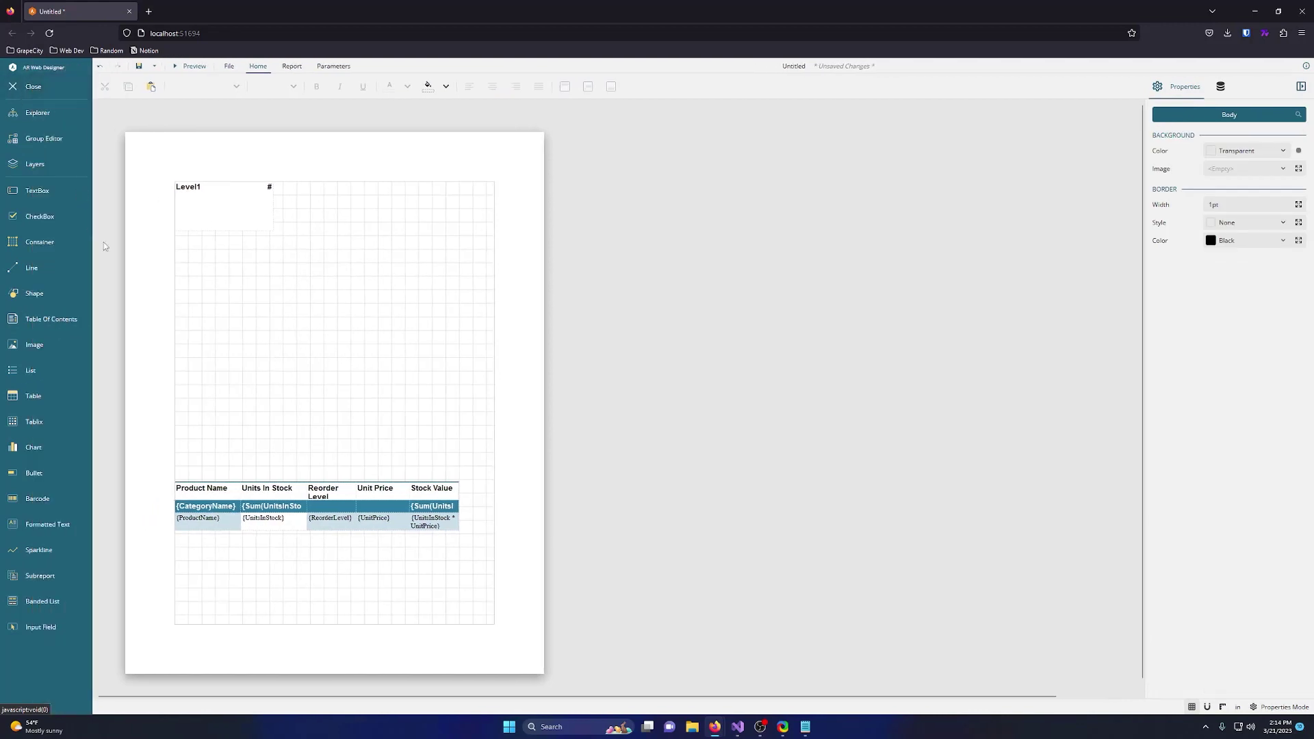
{"action": "left_click", "coordinate": [37, 448]}
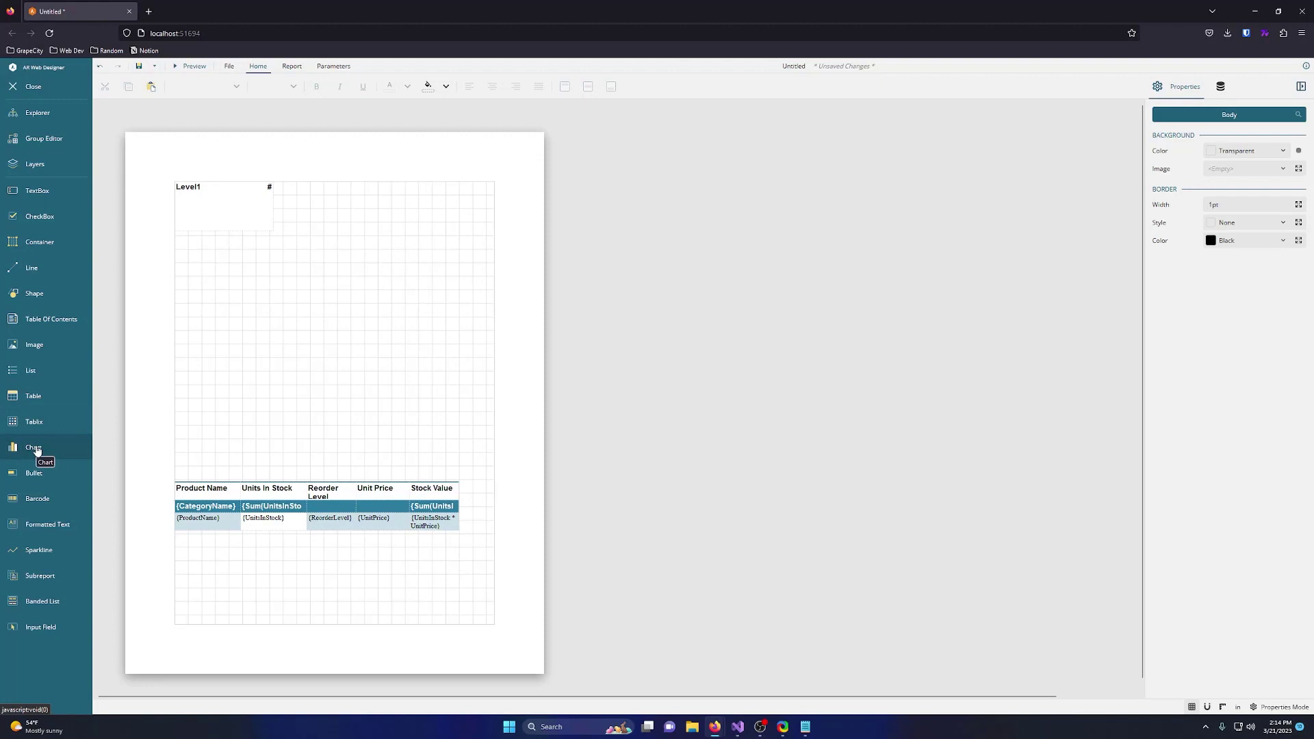
{"action": "mouse_move", "coordinate": [37, 450]}
{"action": "left_mouse_down"}
{"action": "mouse_move", "coordinate": [211, 334]}
{"action": "mouse_move", "coordinate": [247, 349]}
{"action": "left_mouse_up"}
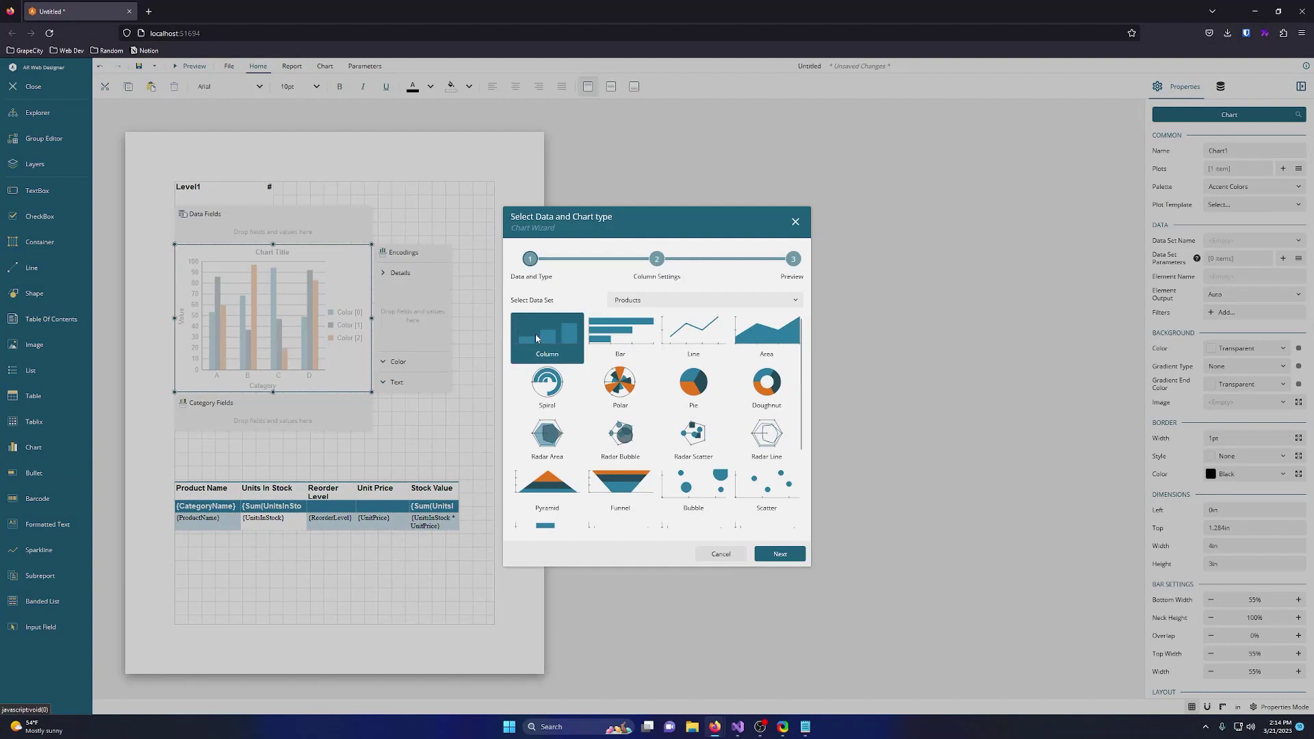
Build a Column chart with UnitsInStock values and CategoryName categories, then finish the wizard
{"action": "left_click", "coordinate": [778, 556]}
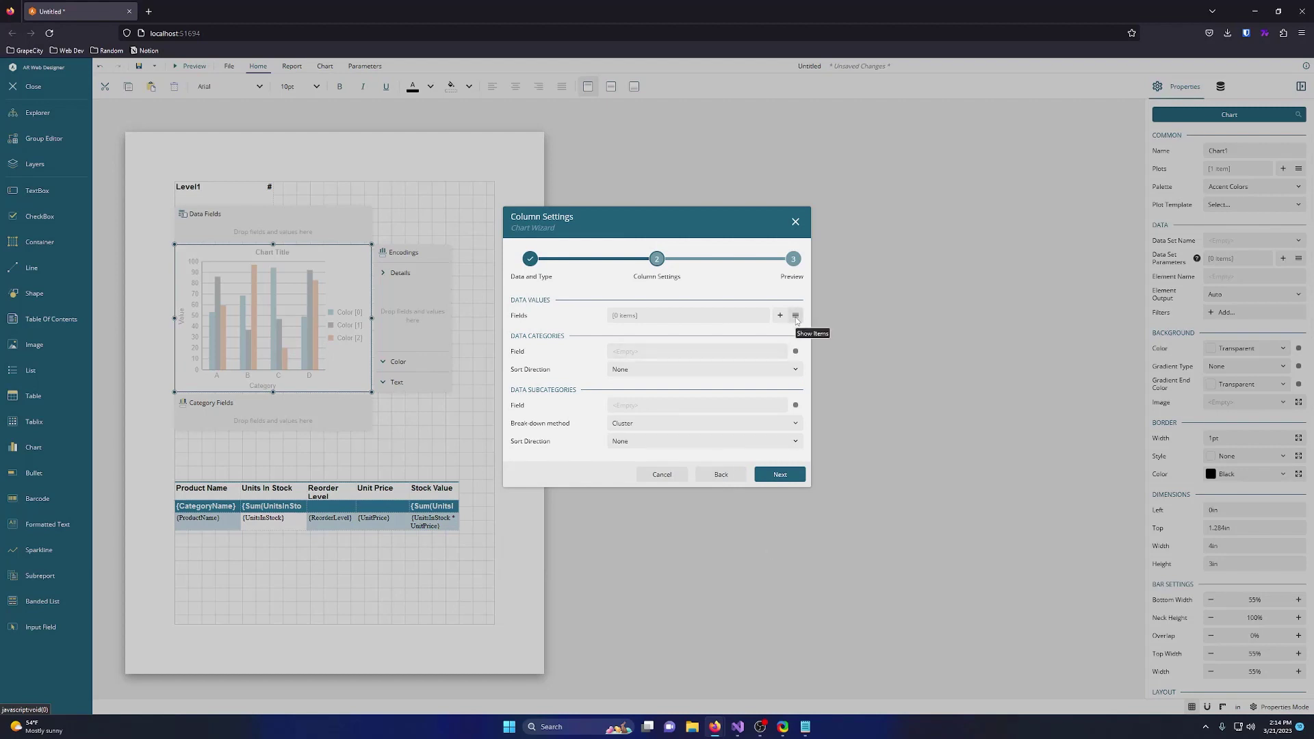
{"action": "left_click", "coordinate": [796, 316]}
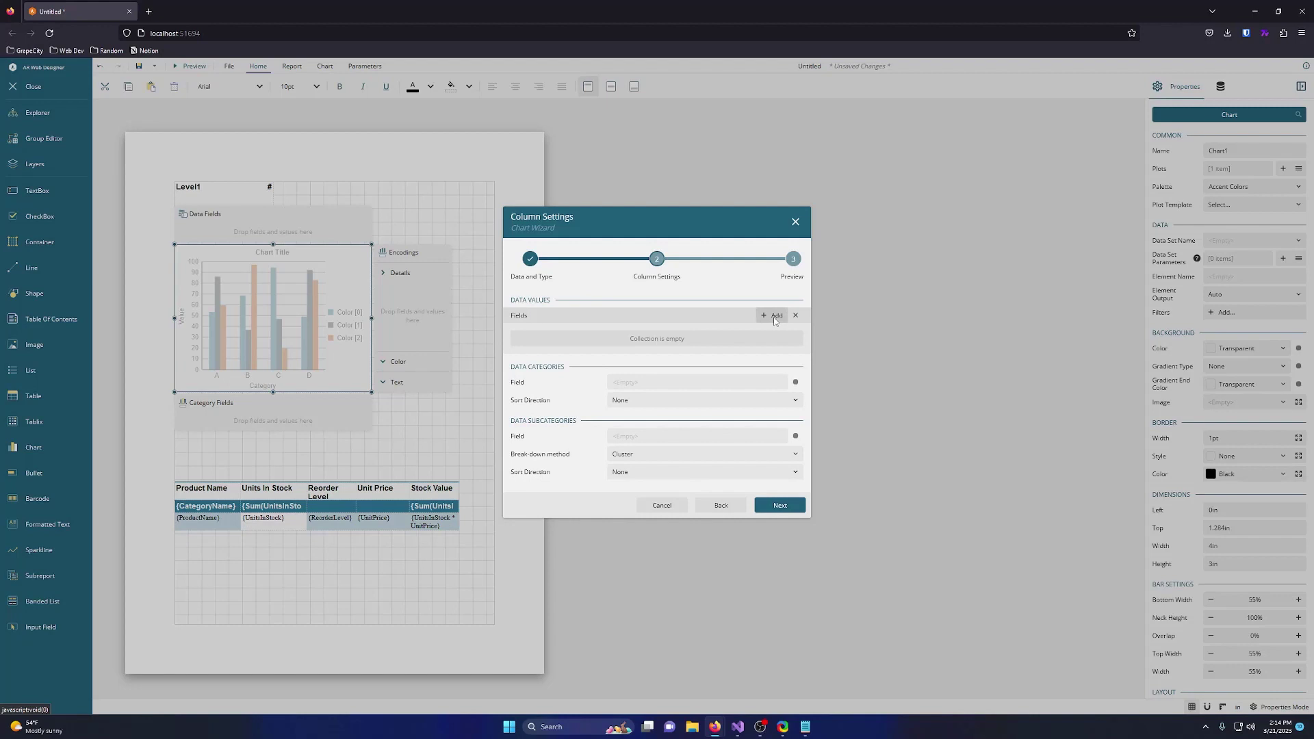
{"action": "left_click", "coordinate": [774, 316]}
{"action": "left_click", "coordinate": [663, 351]}
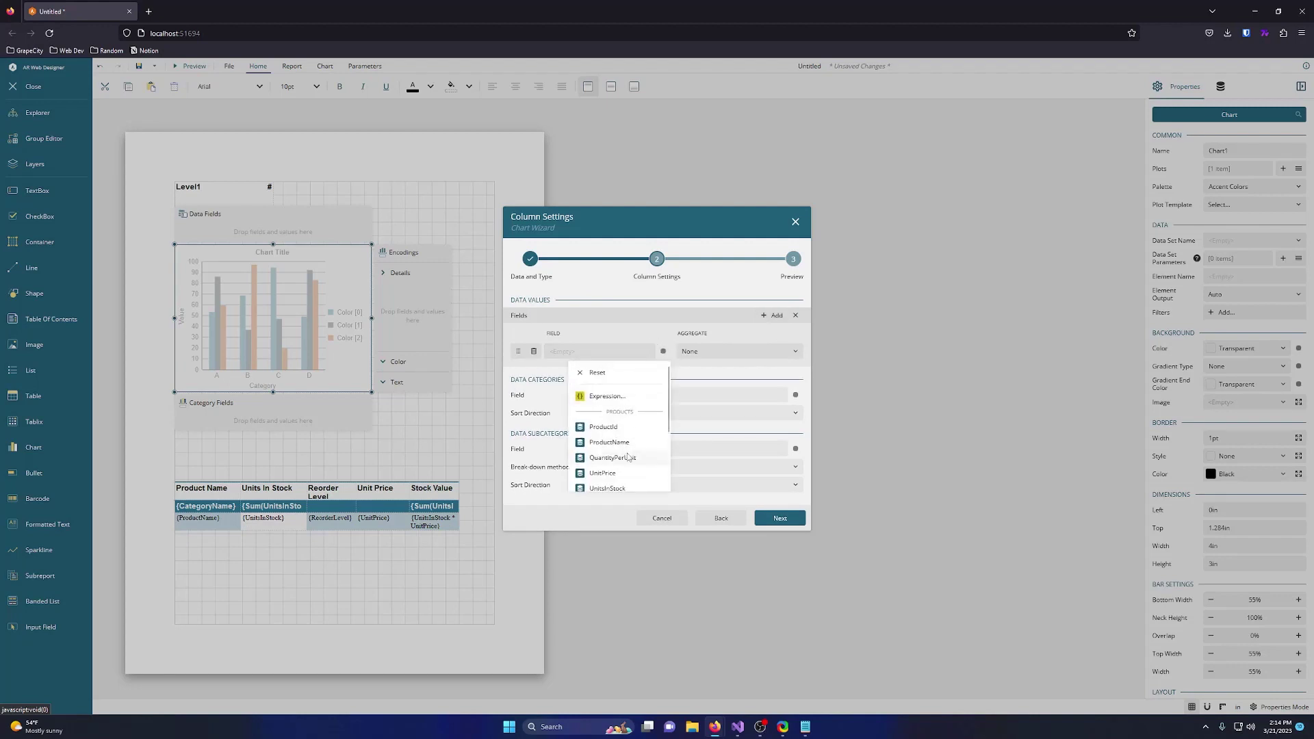
{"action": "scroll", "coordinate": [616, 431], "scroll_direction": "down", "scroll_amount": 3}
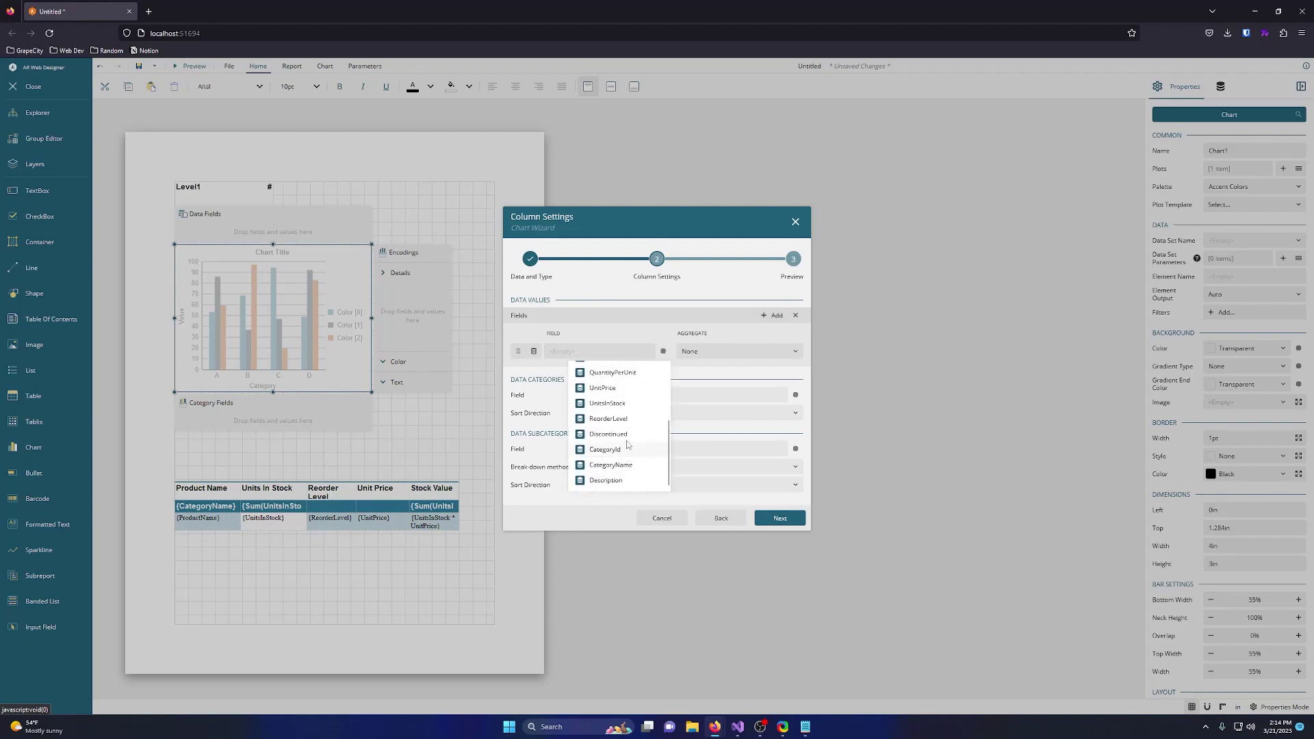
{"action": "left_click", "coordinate": [608, 404]}
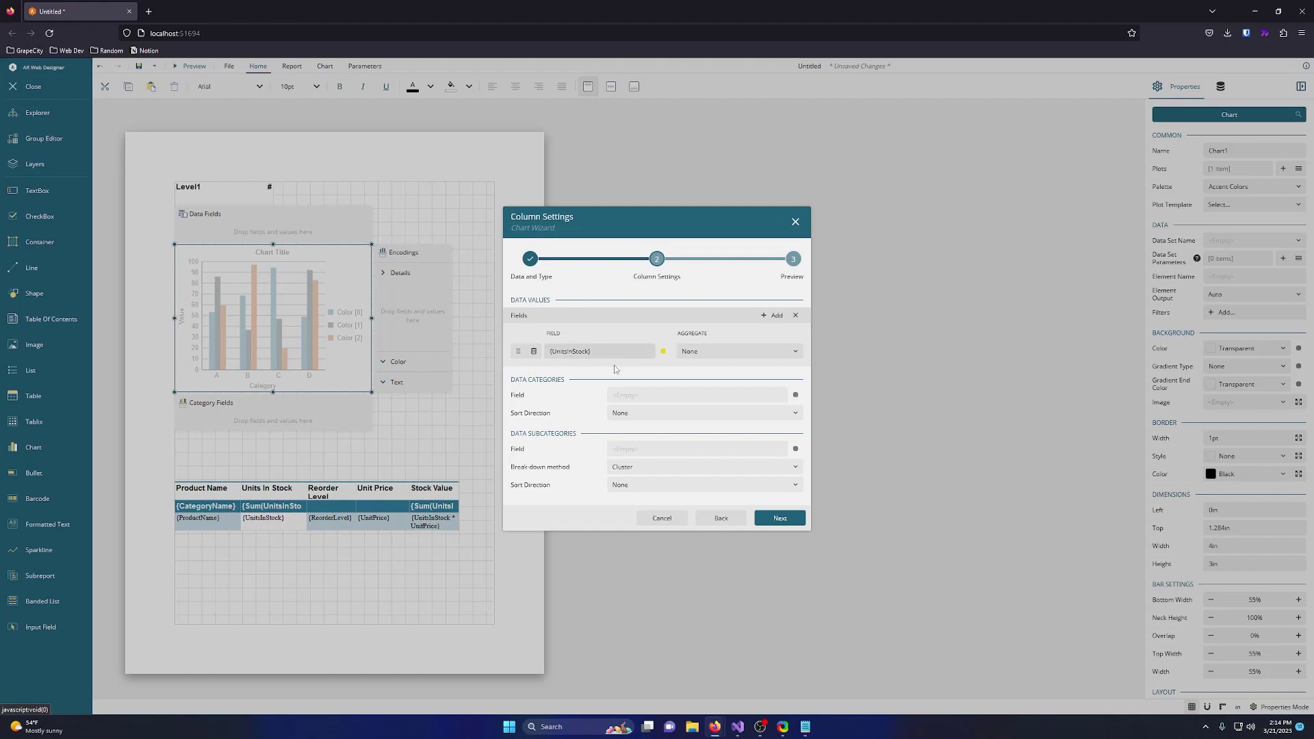
{"action": "left_click", "coordinate": [794, 395]}
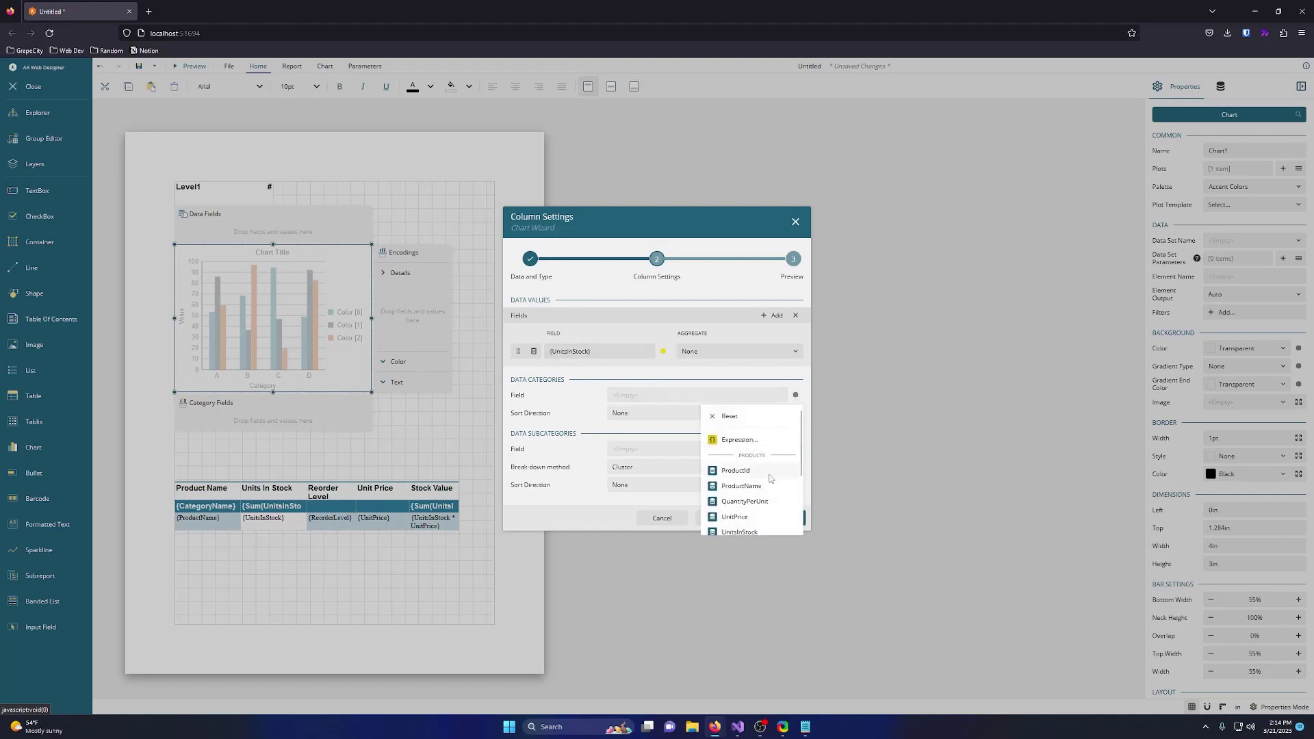
{"action": "scroll", "coordinate": [771, 478], "scroll_direction": "down", "scroll_amount": 3}
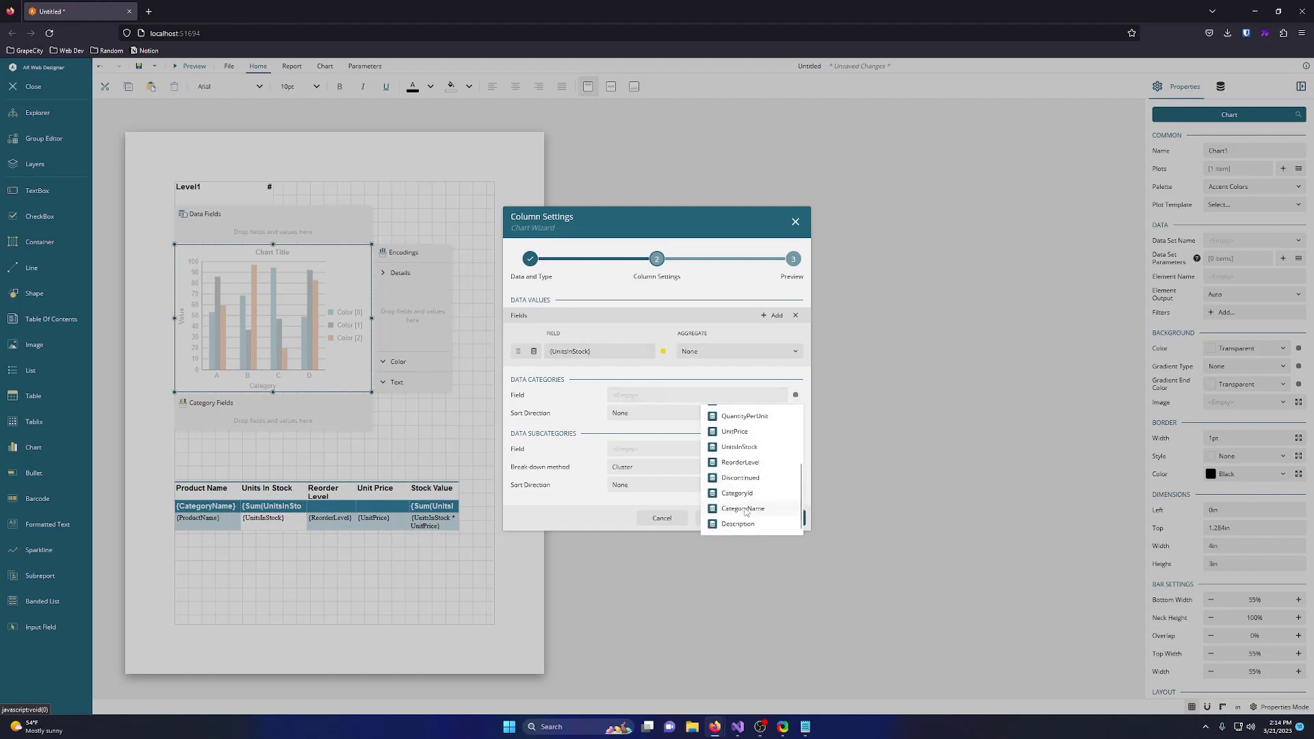
{"action": "left_click", "coordinate": [746, 509]}
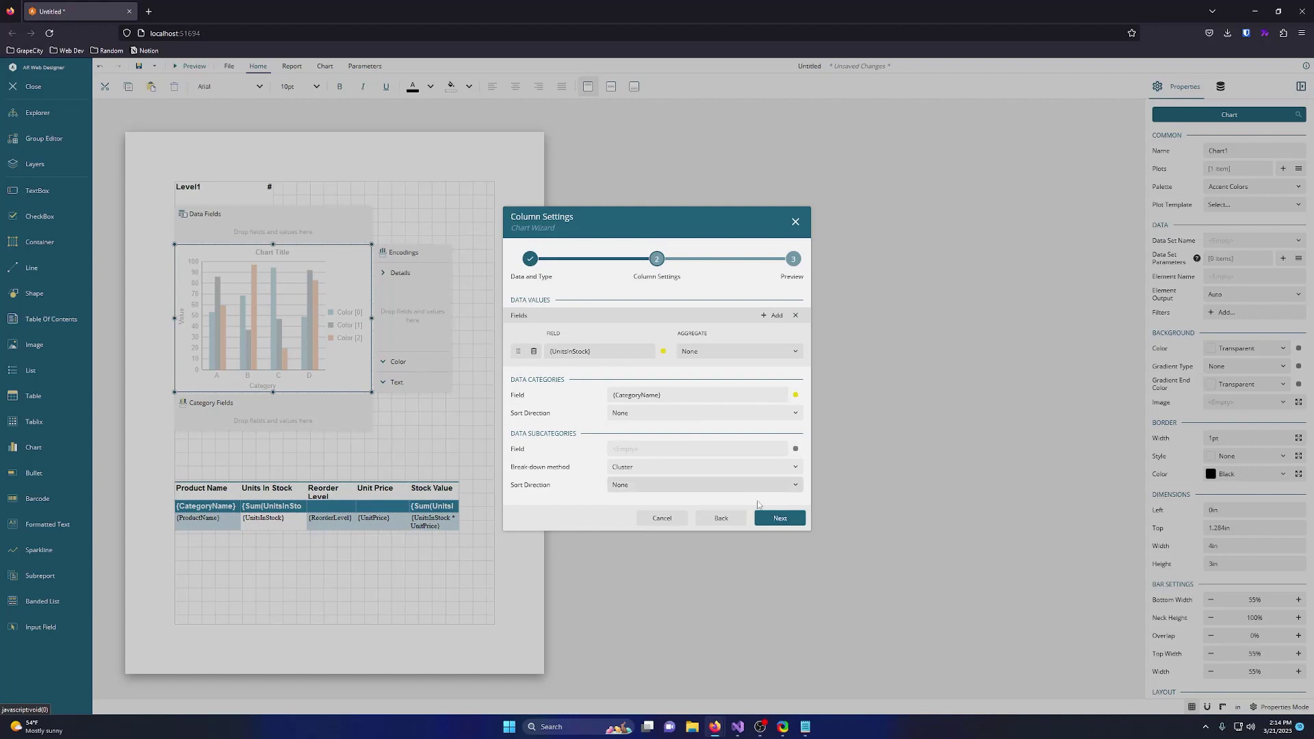
{"action": "left_click", "coordinate": [777, 519]}
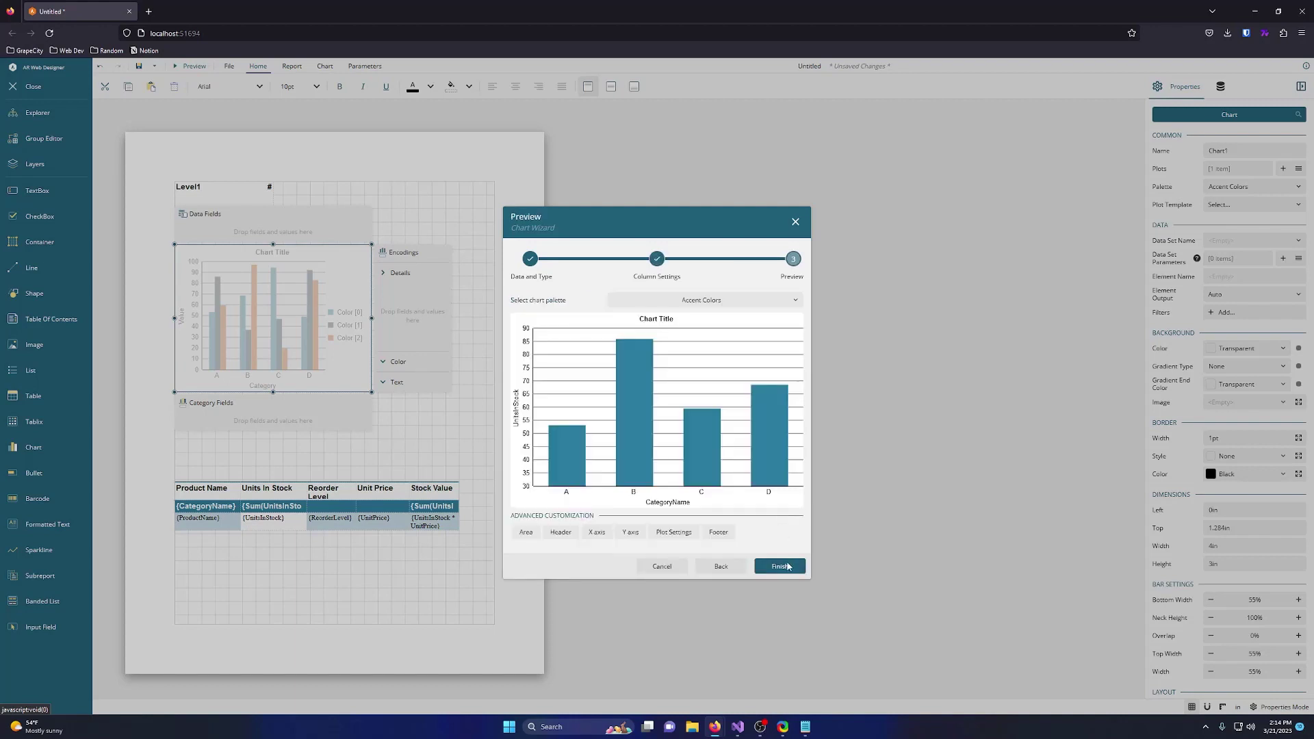
{"action": "left_click", "coordinate": [780, 567]}
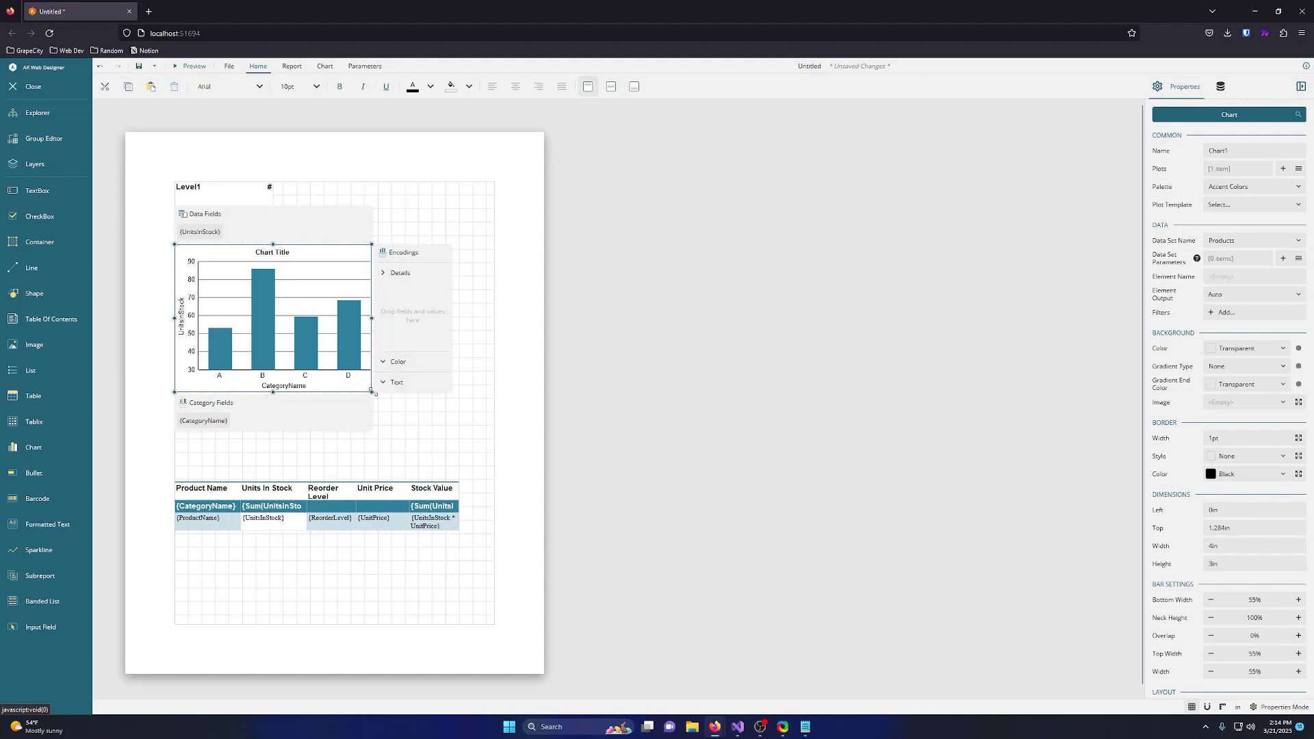
Resize the chart to about 6.3in by 4.04in, reaching down to the product table
{"action": "mouse_move", "coordinate": [372, 392]}
{"action": "left_mouse_down"}
{"action": "mouse_move", "coordinate": [465, 422]}
{"action": "mouse_move", "coordinate": [489, 450]}
{"action": "left_mouse_up"}
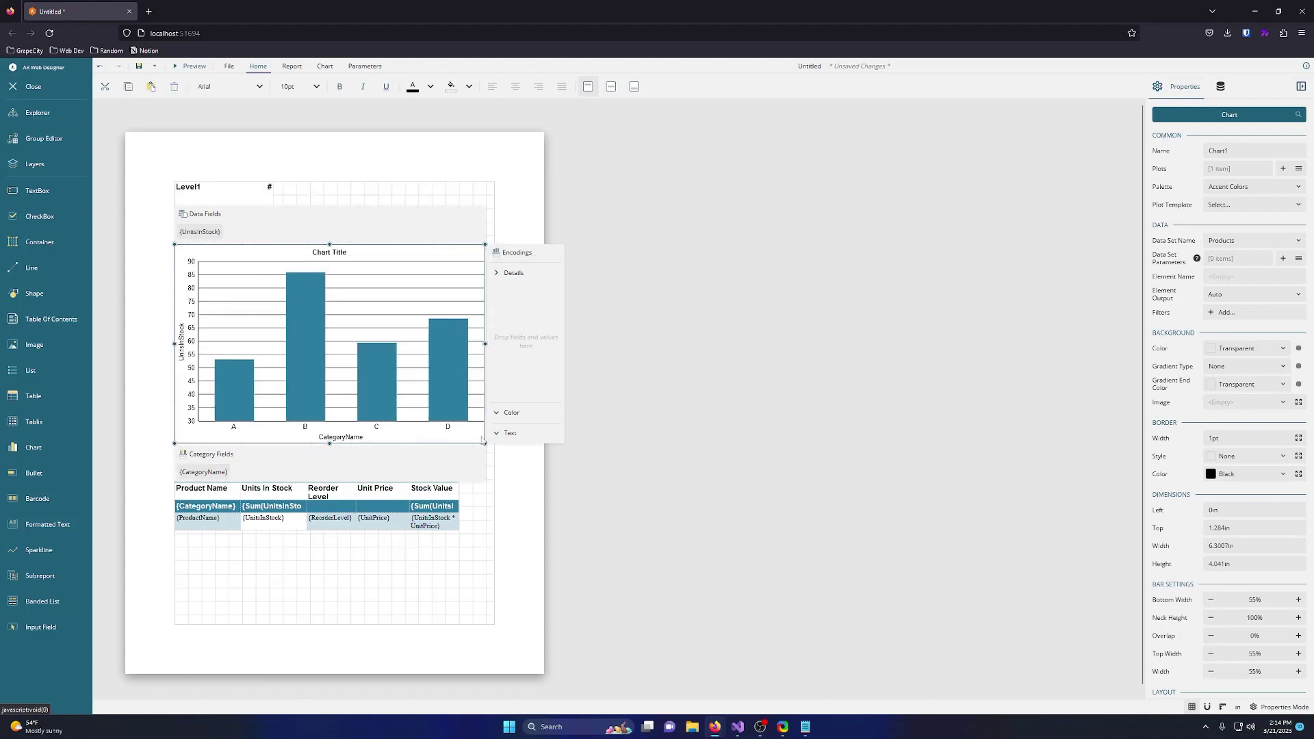
{"action": "mouse_move", "coordinate": [484, 444]}
{"action": "left_mouse_down"}
{"action": "mouse_move", "coordinate": [502, 458]}
{"action": "mouse_move", "coordinate": [485, 444]}
{"action": "left_mouse_up"}
{"action": "left_click", "coordinate": [190, 66]}
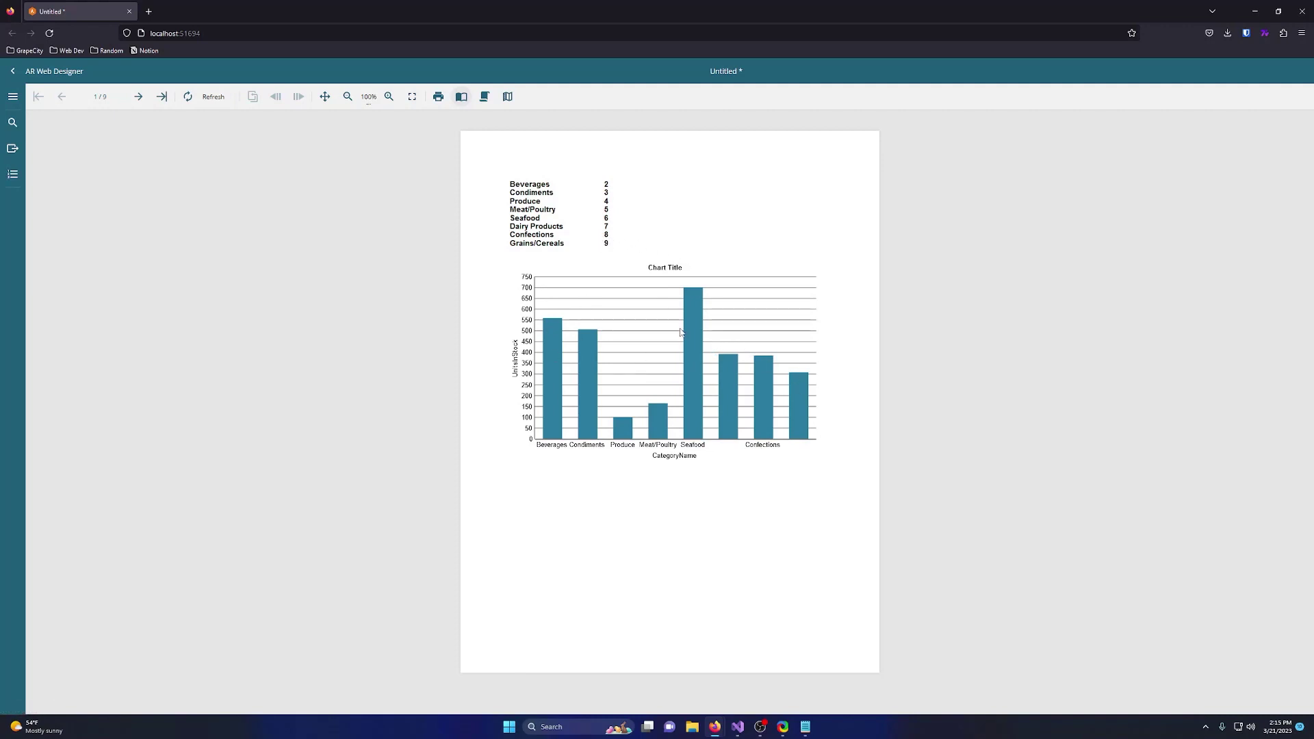
{"action": "left_click", "coordinate": [534, 219]}
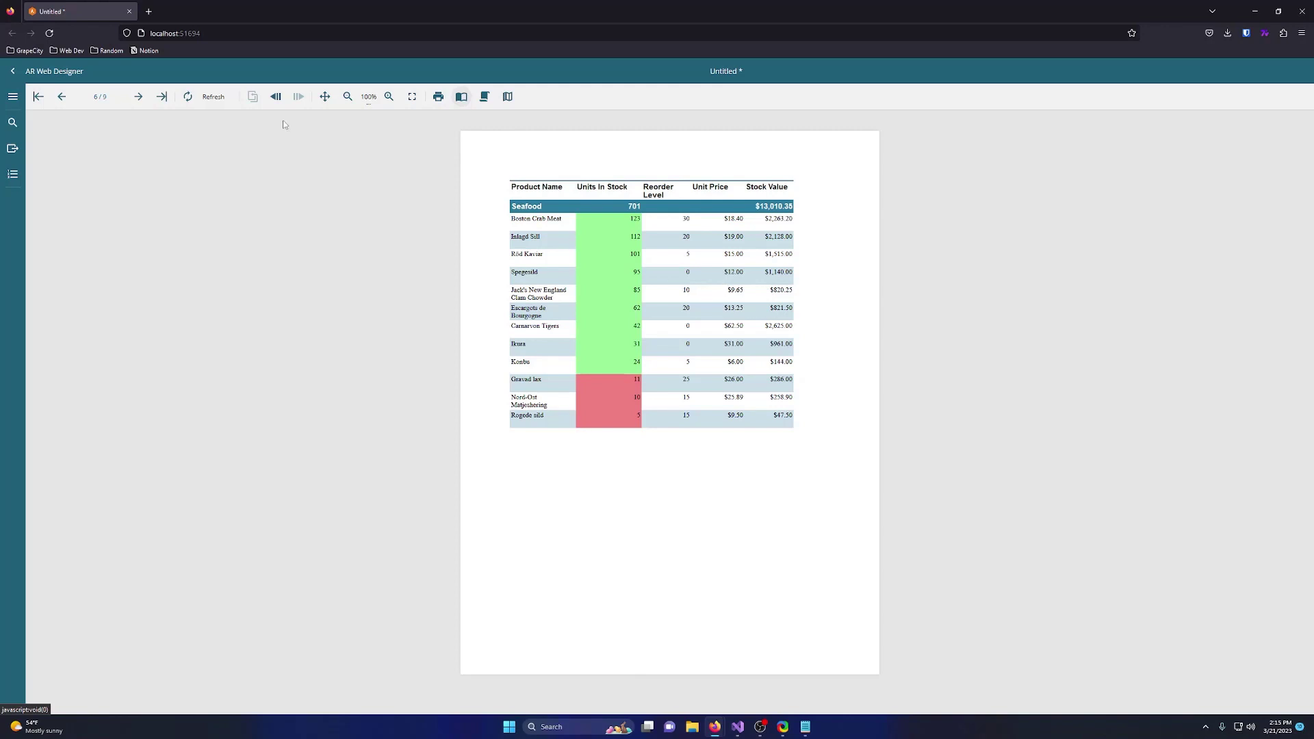
{"action": "left_click", "coordinate": [63, 97]}
{"action": "left_click", "coordinate": [62, 97]}
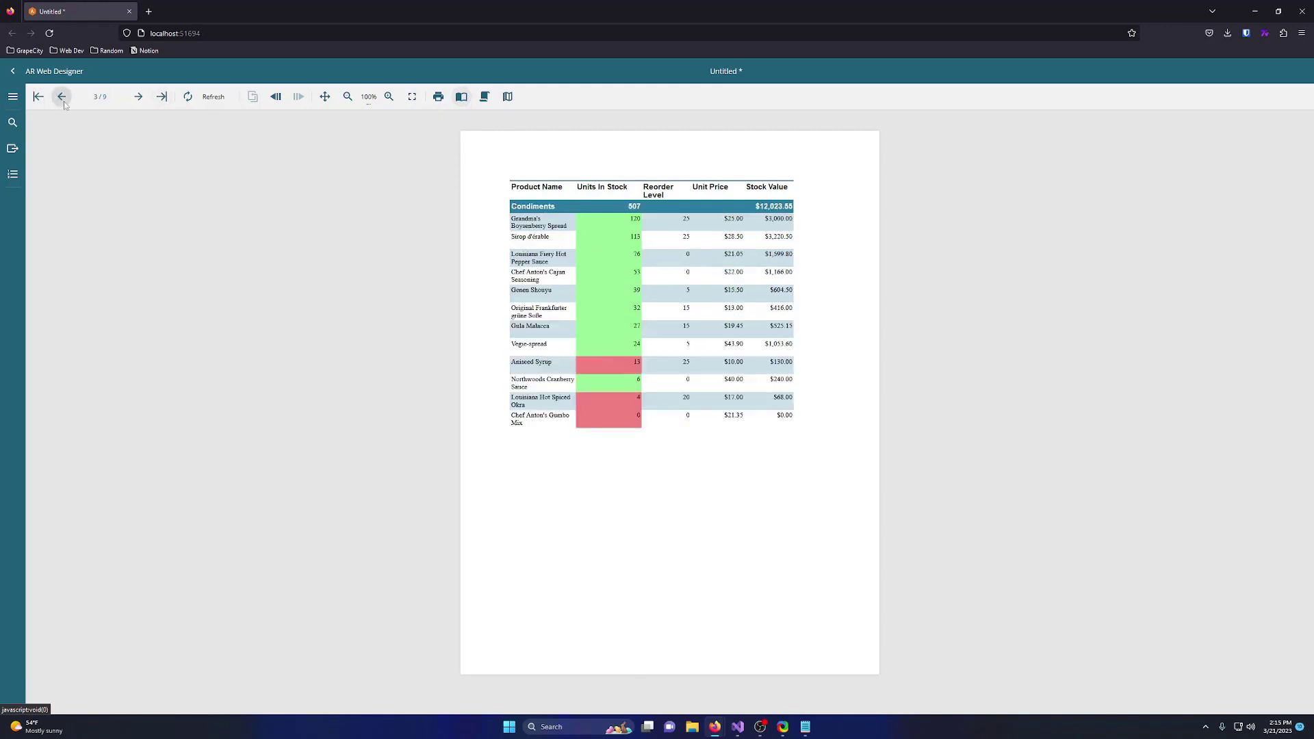
{"action": "left_click", "coordinate": [62, 97]}
{"action": "left_click", "coordinate": [61, 97]}
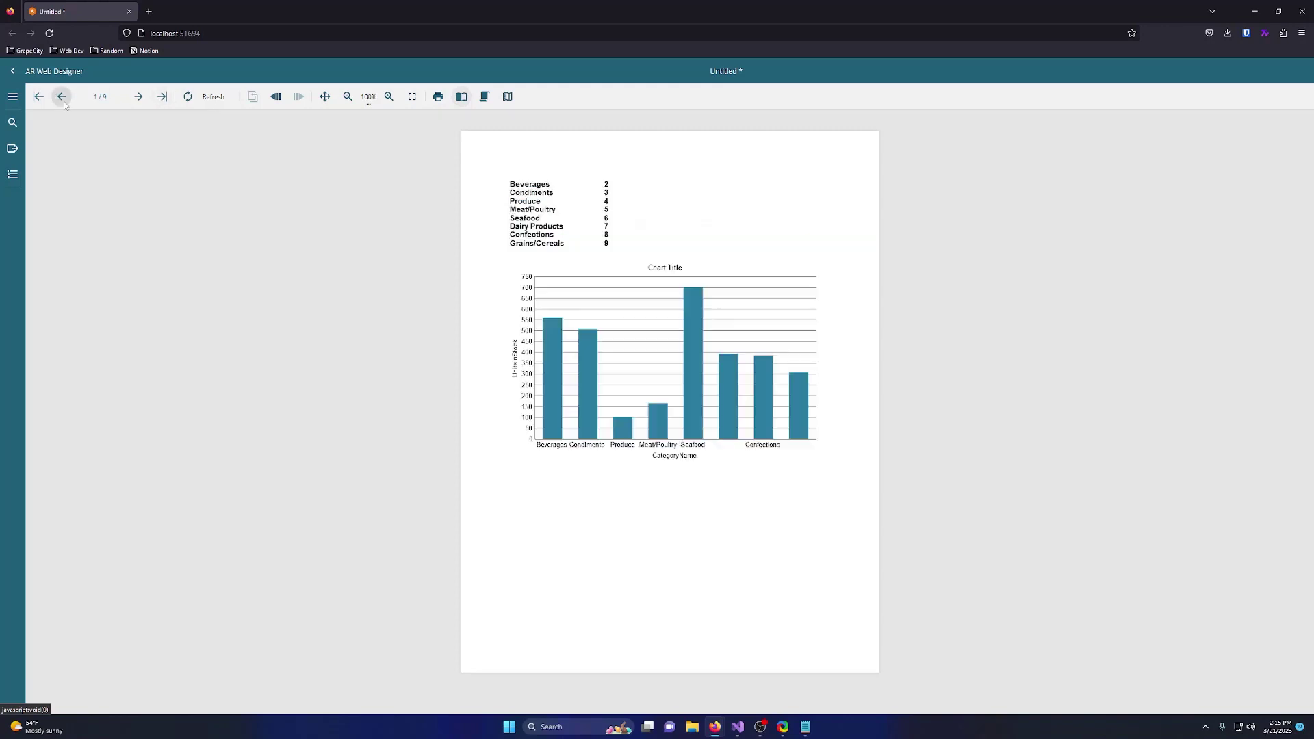
{"action": "left_click", "coordinate": [13, 71]}
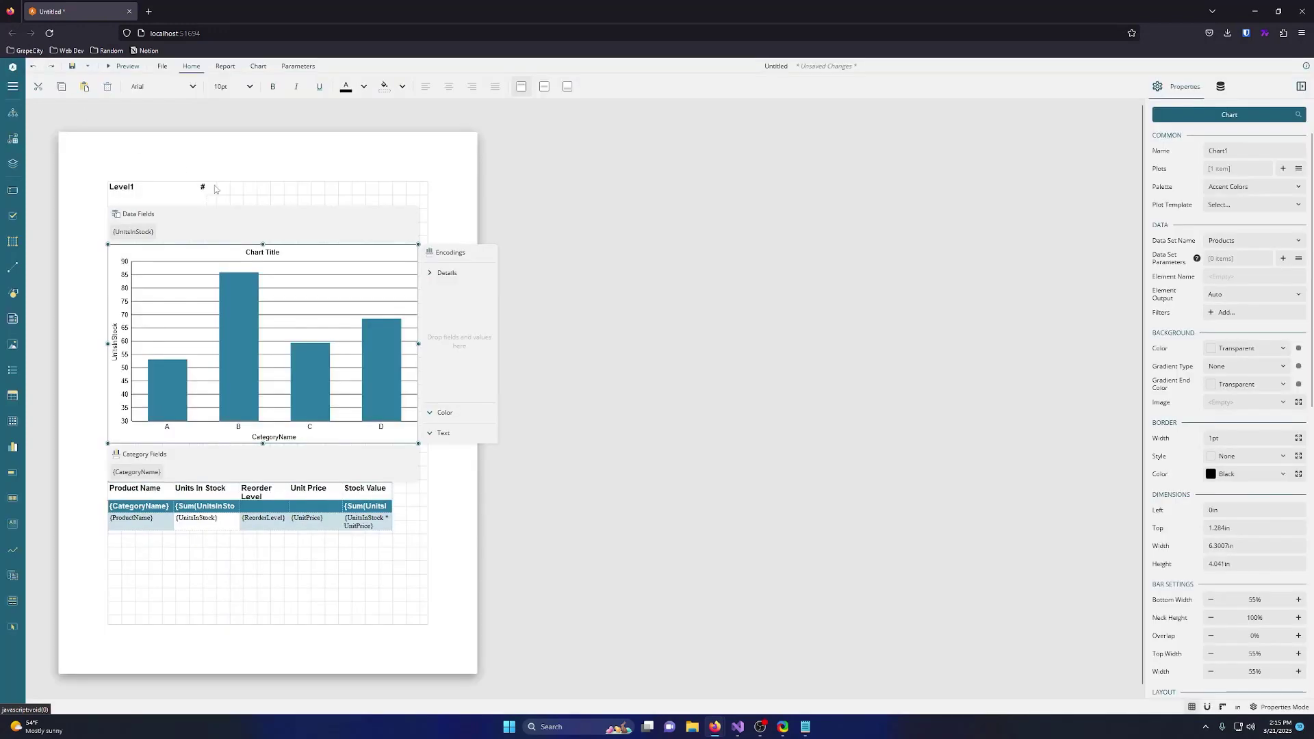
{"action": "left_click", "coordinate": [292, 204]}
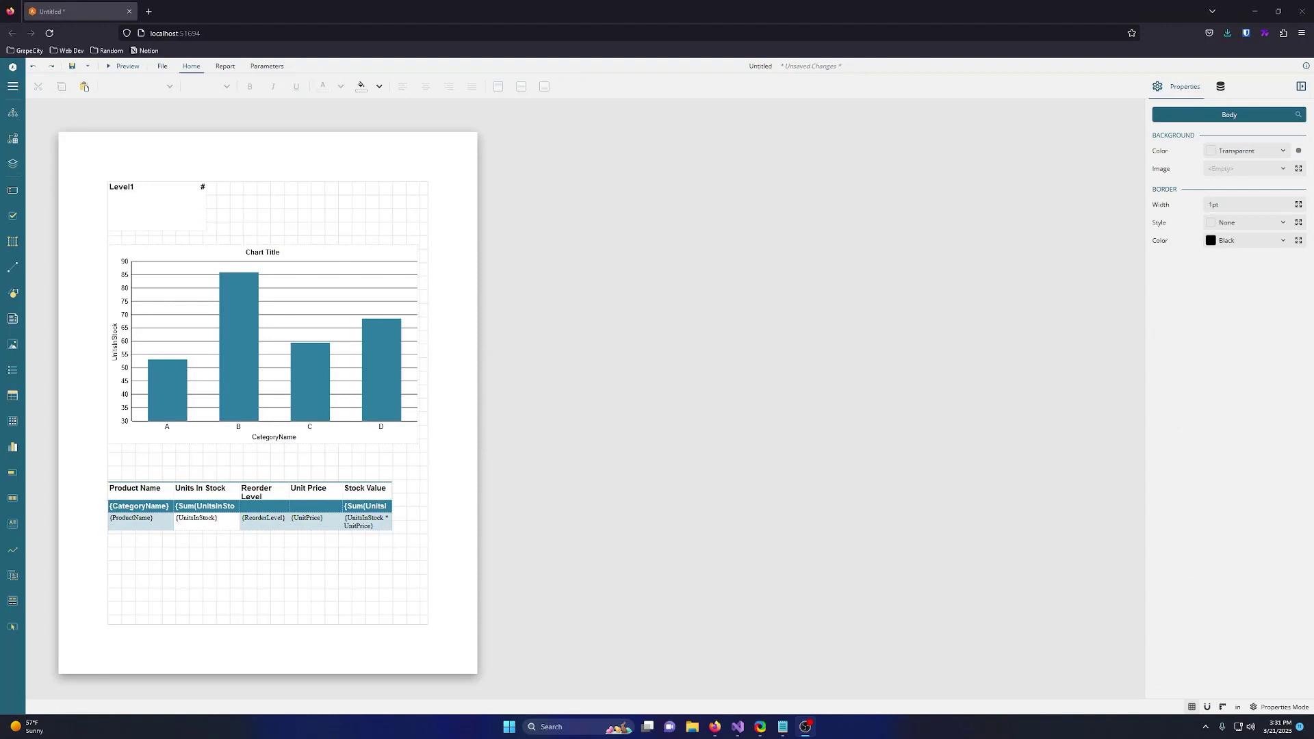